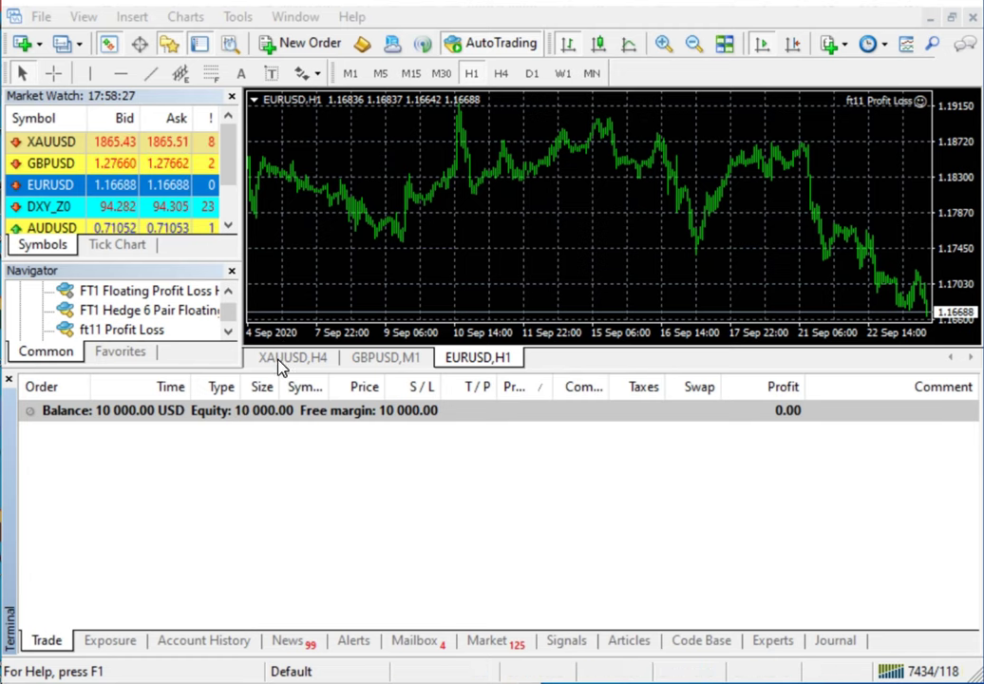
Show the GBPUSD,M1 chart and number the bracketed symbol pairs XAUUSD/GBPUSD, EURUSD/DXY_Z0 and AUDUSD/USDCAD as 1, 2 and 3 with the pen.
{"action": "left_click", "coordinate": [370, 364]}
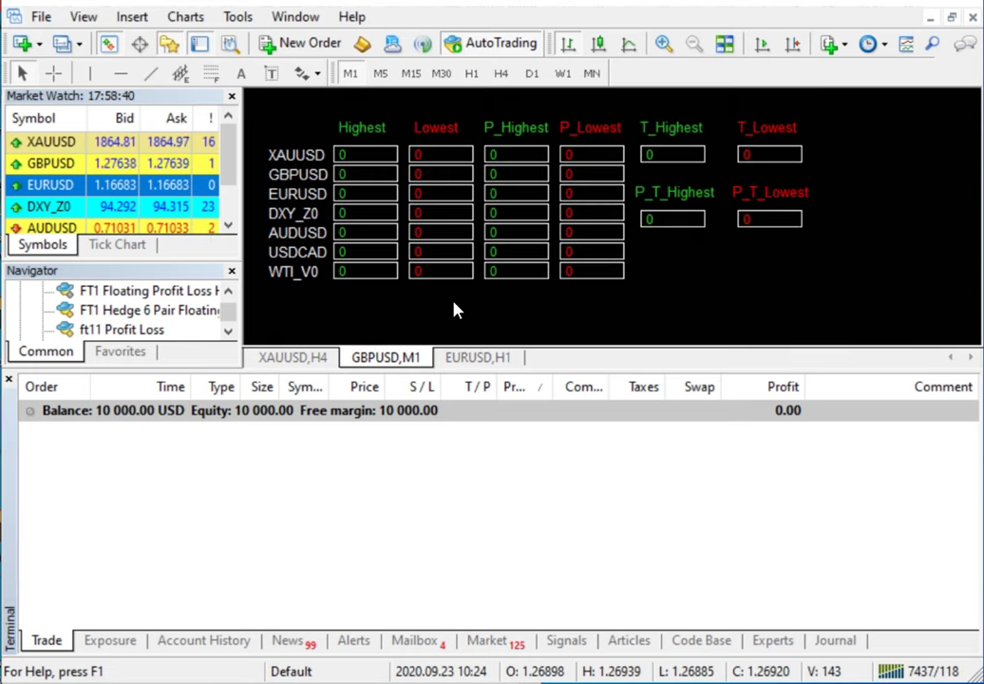
{"action": "mouse_move", "coordinate": [261, 146]}
{"action": "left_mouse_down"}
{"action": "mouse_move", "coordinate": [257, 241]}
{"action": "mouse_move", "coordinate": [266, 256]}
{"action": "left_mouse_up"}
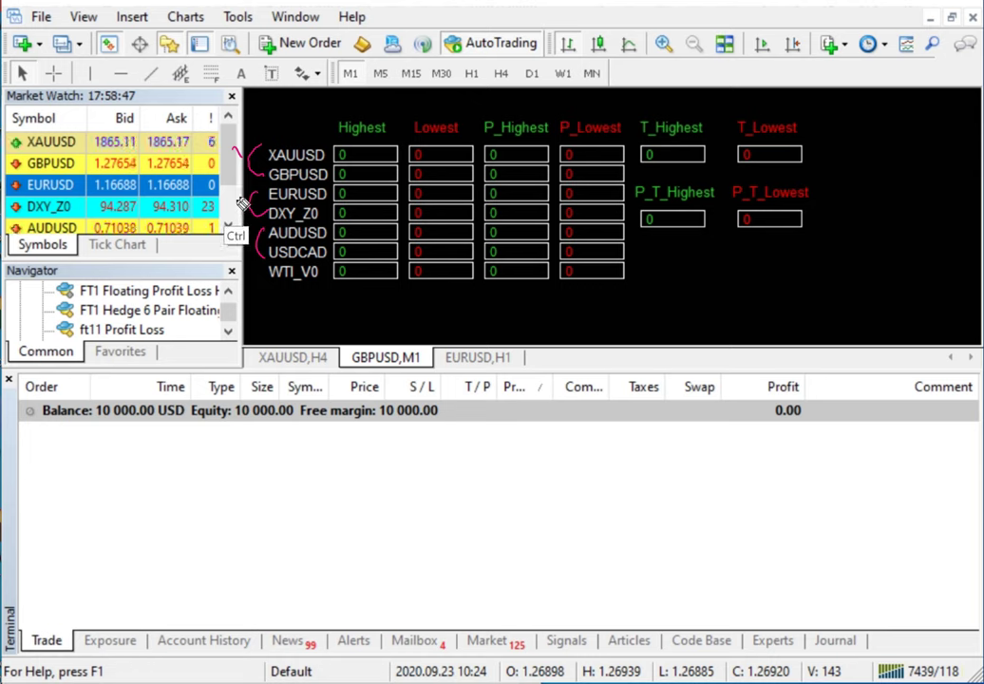
{"action": "left_click_drag", "start_coordinate": [234, 193], "coordinate": [249, 203]}
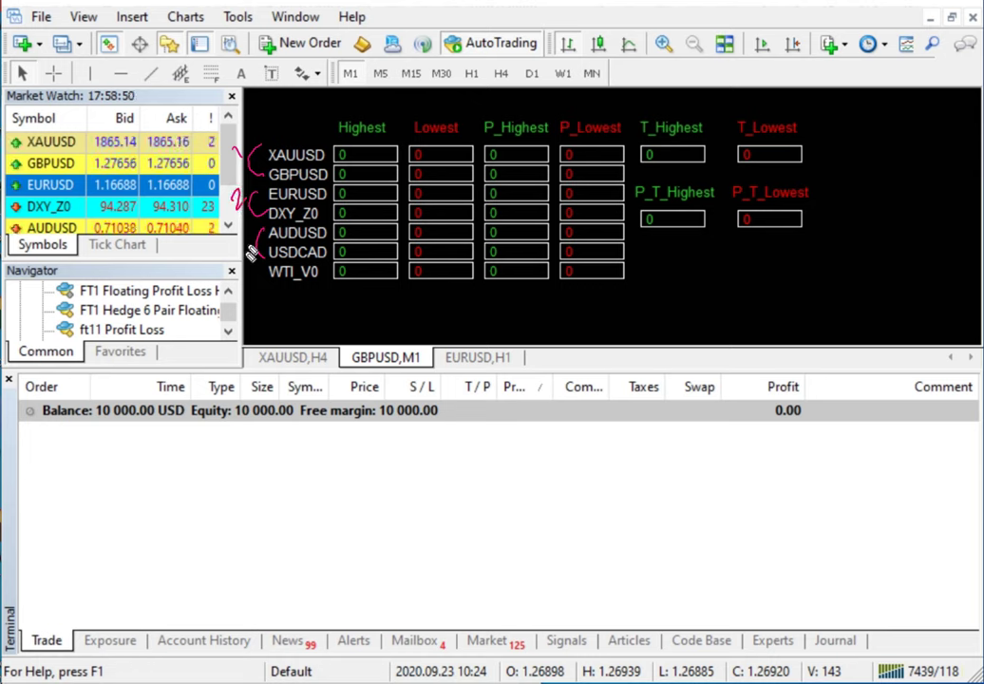
{"action": "left_click_drag", "start_coordinate": [238, 241], "coordinate": [235, 261]}
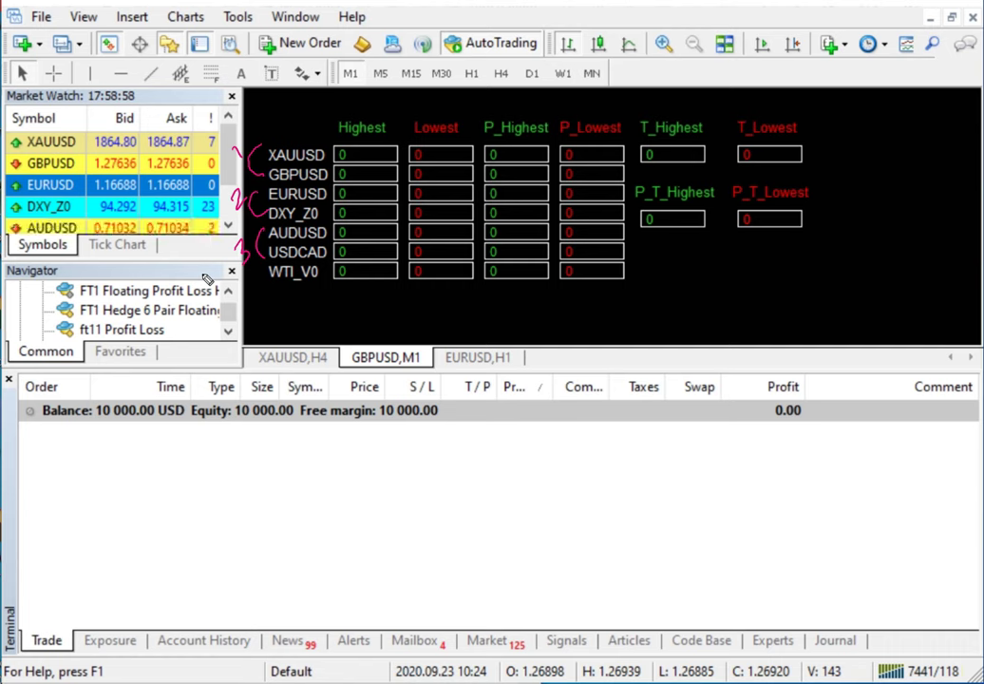
Underline the account balance with the pen and handwrite an underlined 2,00000 beneath it.
{"action": "left_click_drag", "start_coordinate": [87, 428], "coordinate": [166, 426]}
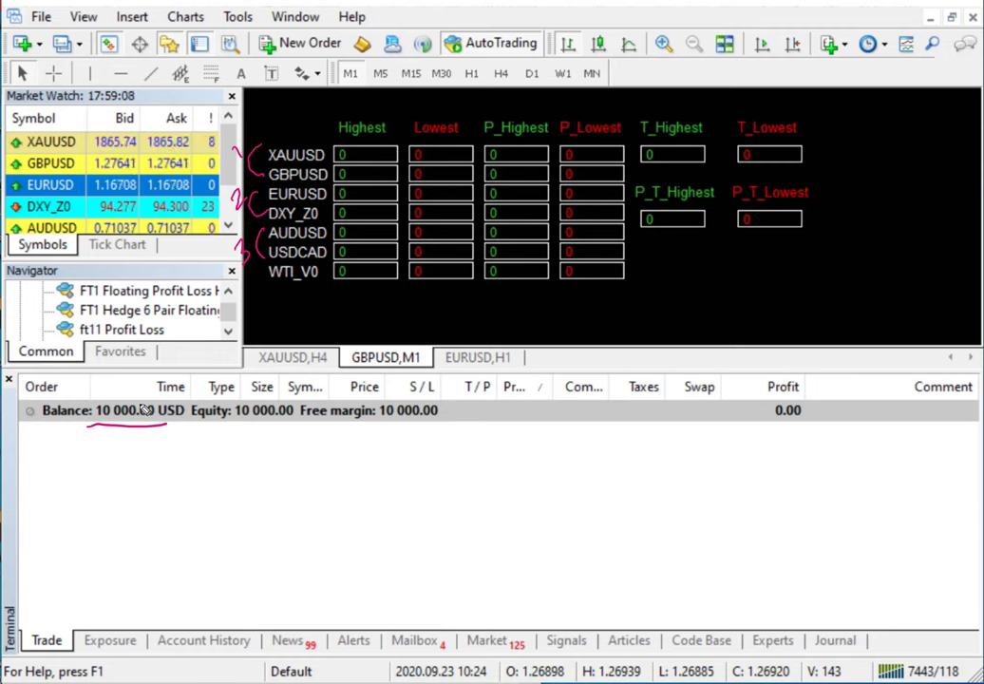
{"action": "key", "text": "super+Tab"}
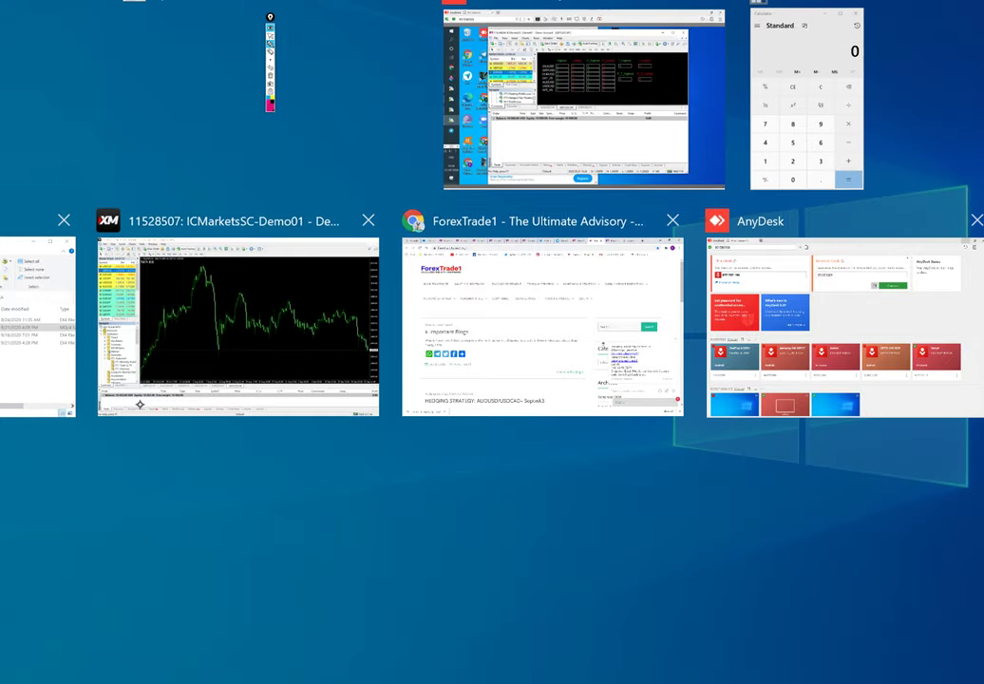
{"action": "left_click", "coordinate": [620, 160]}
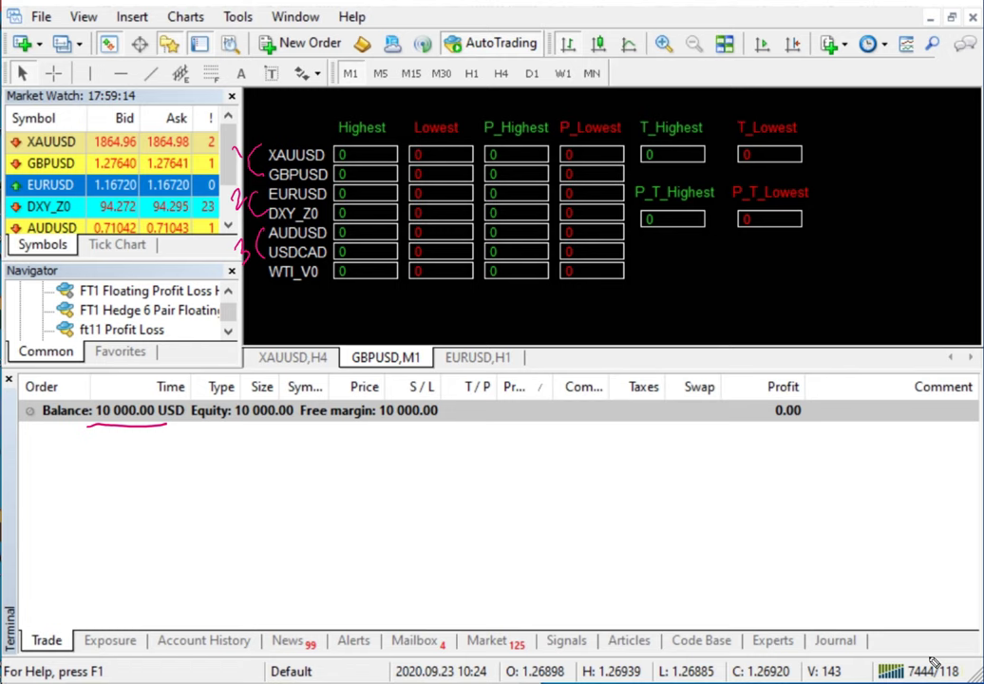
{"action": "mouse_move", "coordinate": [86, 455]}
{"action": "left_mouse_down"}
{"action": "mouse_move", "coordinate": [112, 475]}
{"action": "mouse_move", "coordinate": [218, 448]}
{"action": "mouse_move", "coordinate": [226, 455]}
{"action": "mouse_move", "coordinate": [225, 431]}
{"action": "left_mouse_up"}
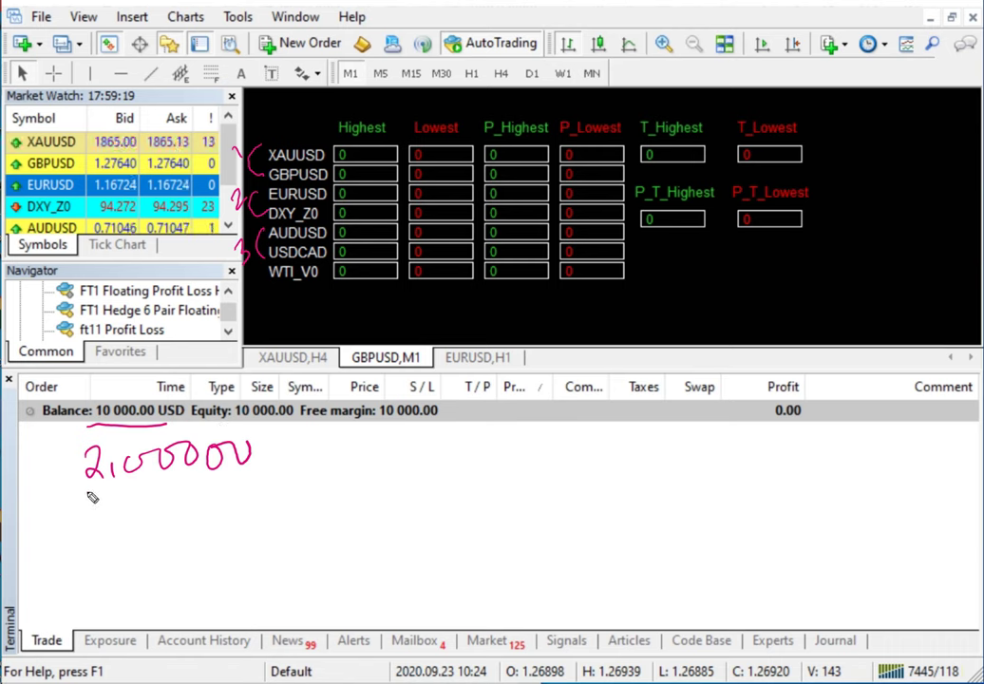
{"action": "left_click_drag", "start_coordinate": [83, 494], "coordinate": [258, 482]}
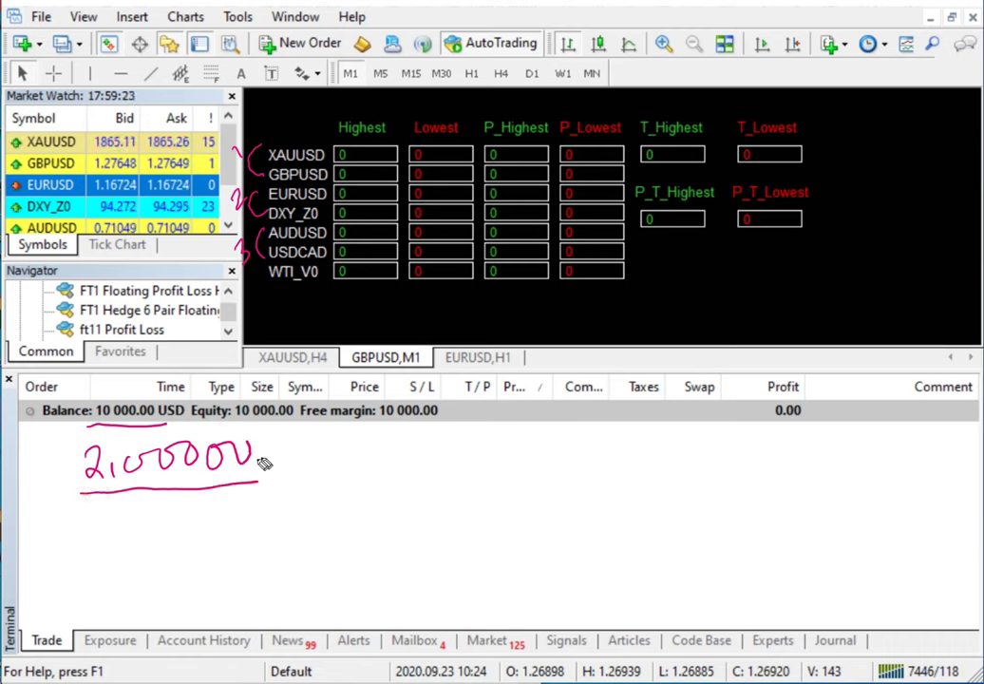
Handwrite "1:500, $500" beside the 2,00000 note.
{"action": "left_click_drag", "start_coordinate": [288, 464], "coordinate": [286, 476]}
{"action": "left_click_drag", "start_coordinate": [320, 444], "coordinate": [326, 475]}
{"action": "left_click", "coordinate": [348, 455]}
{"action": "left_click", "coordinate": [348, 466]}
{"action": "mouse_move", "coordinate": [377, 439]}
{"action": "left_mouse_down"}
{"action": "mouse_move", "coordinate": [379, 456]}
{"action": "mouse_move", "coordinate": [399, 438]}
{"action": "mouse_move", "coordinate": [463, 466]}
{"action": "left_mouse_up"}
{"action": "mouse_move", "coordinate": [539, 435]}
{"action": "left_mouse_down"}
{"action": "mouse_move", "coordinate": [521, 470]}
{"action": "mouse_move", "coordinate": [529, 478]}
{"action": "left_mouse_up"}
{"action": "mouse_move", "coordinate": [568, 435]}
{"action": "left_mouse_down"}
{"action": "mouse_move", "coordinate": [559, 465]}
{"action": "mouse_move", "coordinate": [597, 439]}
{"action": "mouse_move", "coordinate": [627, 435]}
{"action": "left_mouse_up"}
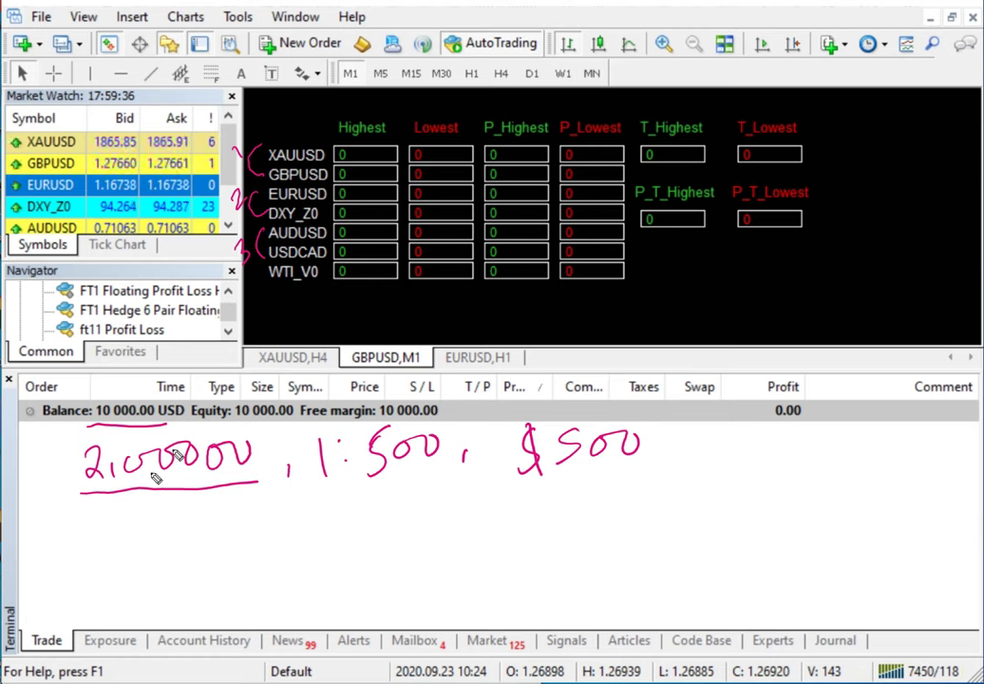
Handwrite the first pair's orders: Buy XAUUSD = 1.0 (197K) and Sell GBPUSD = 1.5 (188K).
{"action": "mouse_move", "coordinate": [83, 511]}
{"action": "left_mouse_down"}
{"action": "mouse_move", "coordinate": [108, 539]}
{"action": "mouse_move", "coordinate": [91, 544]}
{"action": "mouse_move", "coordinate": [196, 521]}
{"action": "mouse_move", "coordinate": [271, 529]}
{"action": "mouse_move", "coordinate": [355, 522]}
{"action": "mouse_move", "coordinate": [354, 511]}
{"action": "mouse_move", "coordinate": [435, 510]}
{"action": "left_mouse_up"}
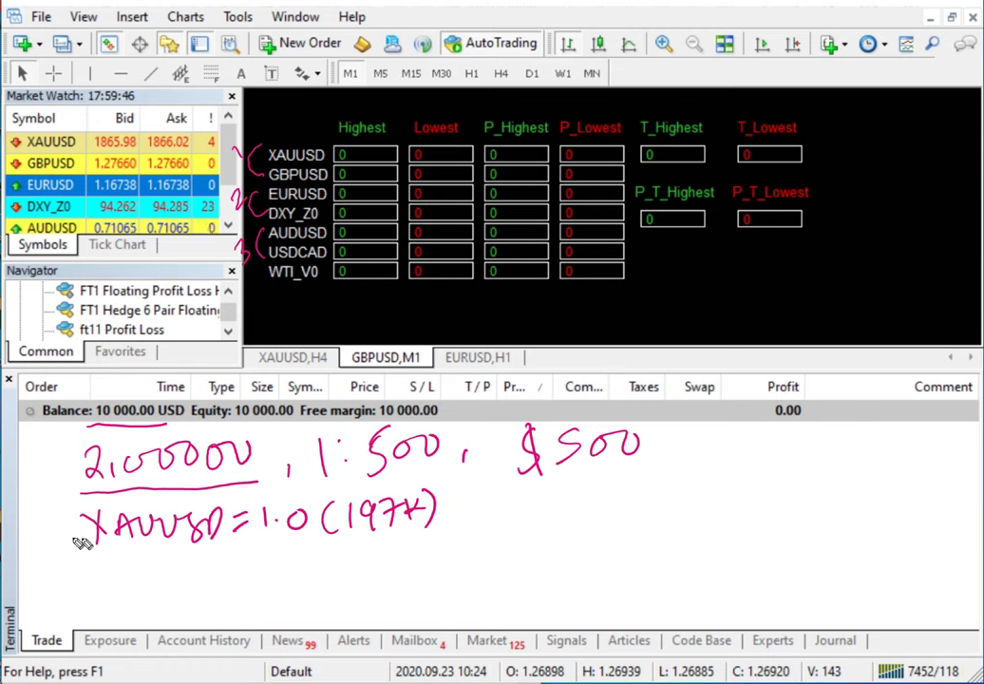
{"action": "left_click_drag", "start_coordinate": [31, 540], "coordinate": [90, 532]}
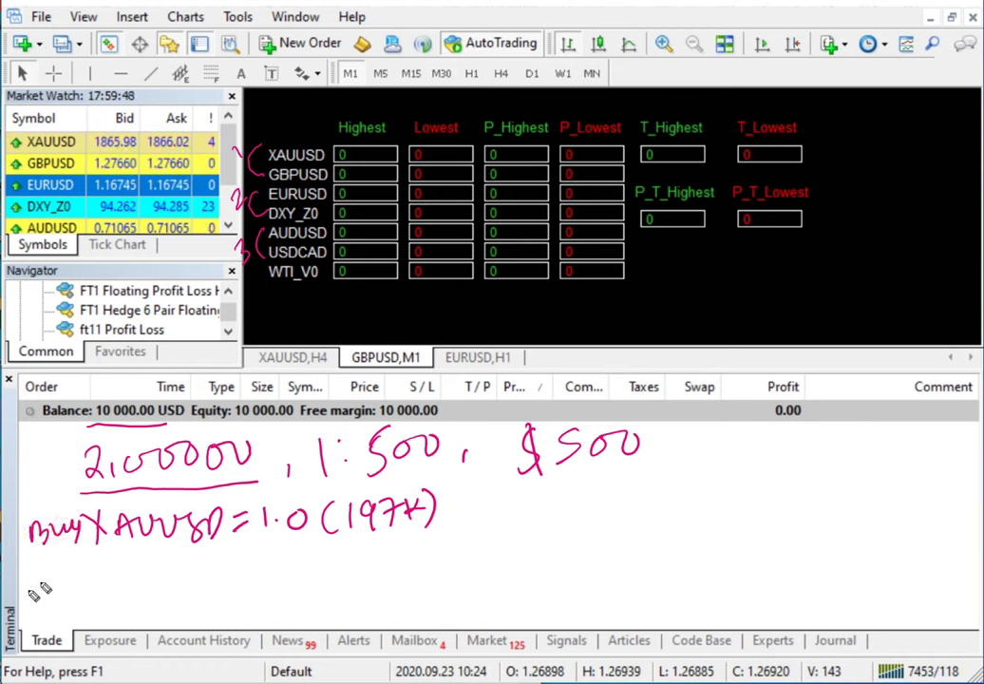
{"action": "mouse_move", "coordinate": [41, 570]}
{"action": "left_mouse_down"}
{"action": "mouse_move", "coordinate": [43, 581]}
{"action": "mouse_move", "coordinate": [187, 566]}
{"action": "mouse_move", "coordinate": [314, 574]}
{"action": "mouse_move", "coordinate": [331, 559]}
{"action": "mouse_move", "coordinate": [357, 570]}
{"action": "left_mouse_up"}
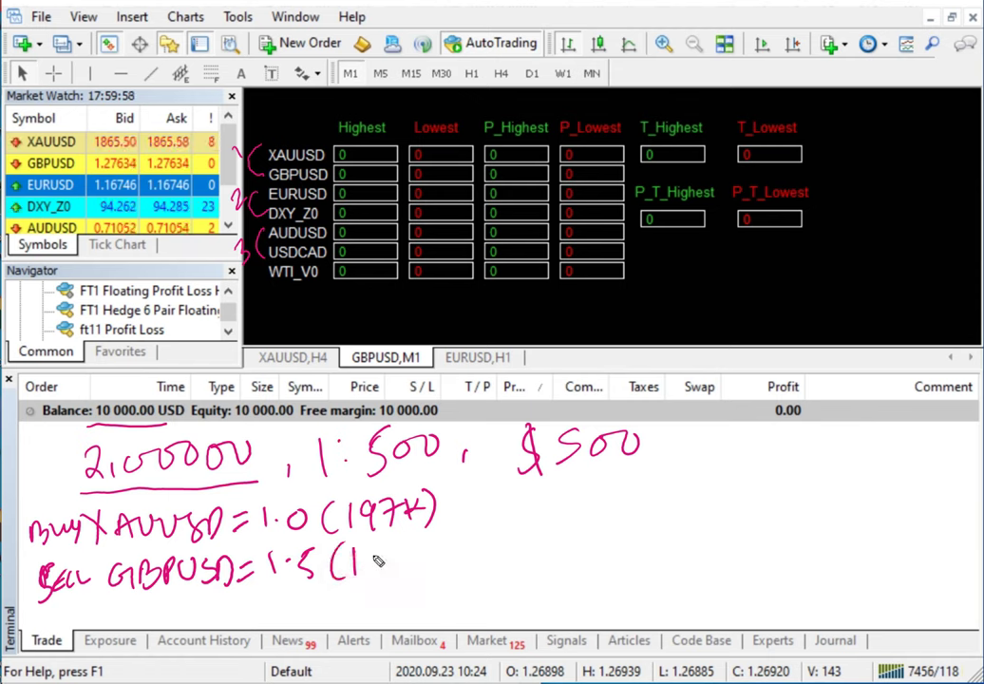
{"action": "mouse_move", "coordinate": [376, 555]}
{"action": "left_mouse_down"}
{"action": "mouse_move", "coordinate": [411, 561]}
{"action": "mouse_move", "coordinate": [390, 577]}
{"action": "left_mouse_up"}
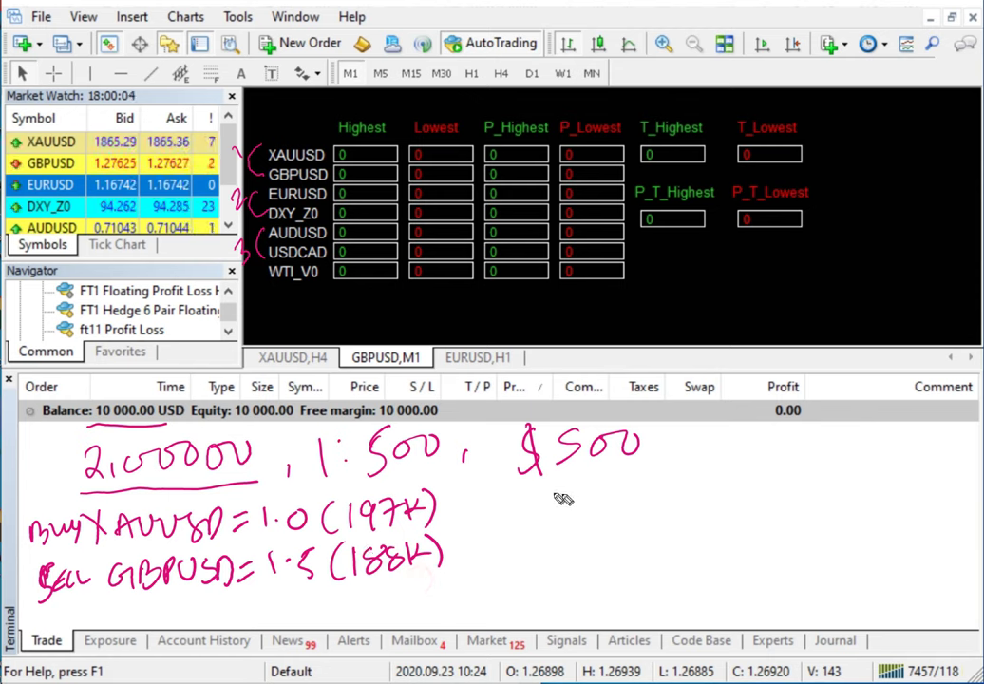
Handwrite the orders Buy AUDUSD = 3.0 and Buy USDCAD = 2.0, and underline the 1:500, $500 note.
{"action": "mouse_move", "coordinate": [568, 487]}
{"action": "left_mouse_down"}
{"action": "mouse_move", "coordinate": [581, 511]}
{"action": "mouse_move", "coordinate": [679, 472]}
{"action": "mouse_move", "coordinate": [701, 486]}
{"action": "mouse_move", "coordinate": [829, 465]}
{"action": "mouse_move", "coordinate": [864, 470]}
{"action": "mouse_move", "coordinate": [874, 483]}
{"action": "mouse_move", "coordinate": [917, 475]}
{"action": "left_mouse_up"}
{"action": "left_click", "coordinate": [893, 473]}
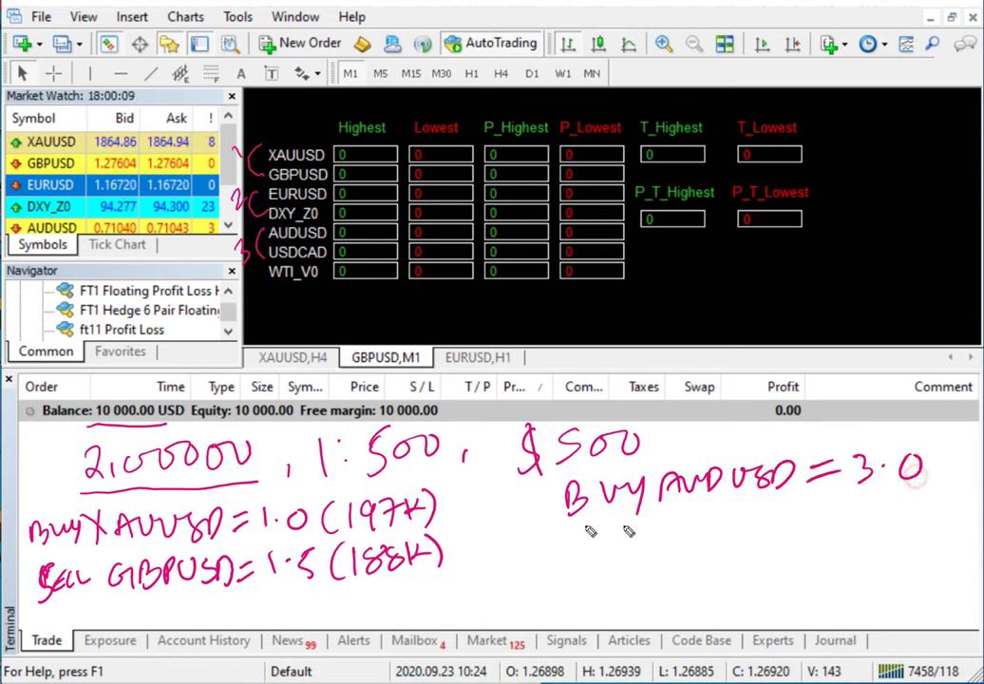
{"action": "mouse_move", "coordinate": [586, 534]}
{"action": "left_mouse_down"}
{"action": "mouse_move", "coordinate": [688, 522]}
{"action": "mouse_move", "coordinate": [799, 528]}
{"action": "mouse_move", "coordinate": [851, 510]}
{"action": "left_mouse_up"}
{"action": "mouse_move", "coordinate": [834, 521]}
{"action": "left_mouse_down"}
{"action": "mouse_move", "coordinate": [889, 522]}
{"action": "mouse_move", "coordinate": [922, 509]}
{"action": "left_mouse_up"}
{"action": "left_click", "coordinate": [898, 517]}
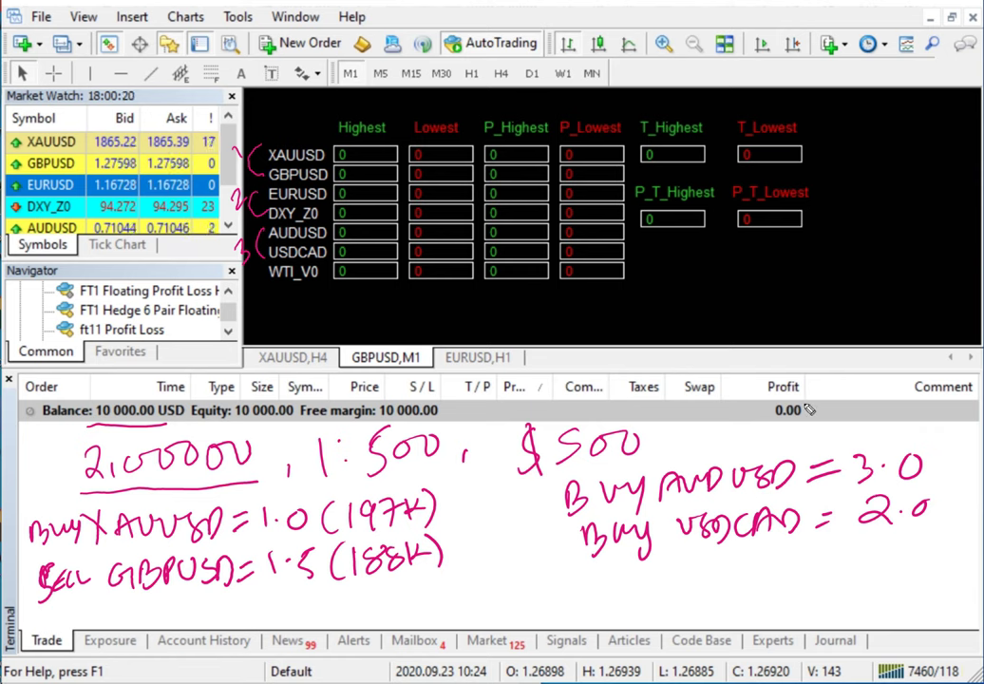
{"action": "left_click_drag", "start_coordinate": [257, 469], "coordinate": [651, 449]}
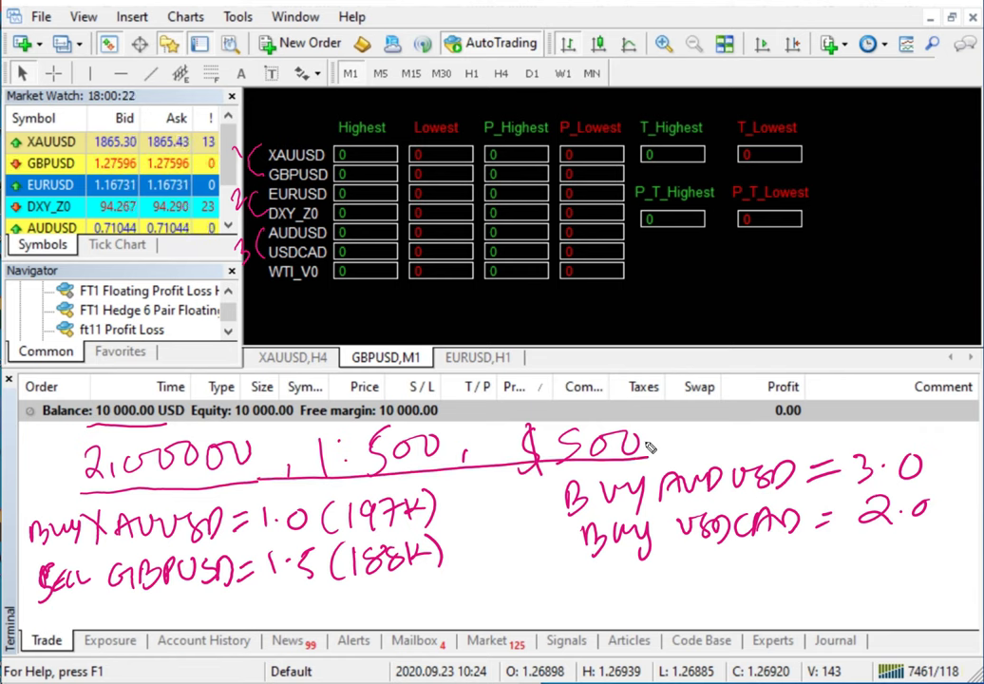
Handwrite the orders Sell EURUS = 1.7 lot and Sell DXY = 20 lot, and mark the 2,00000 note with an arrow.
{"action": "mouse_move", "coordinate": [534, 576]}
{"action": "left_mouse_down"}
{"action": "mouse_move", "coordinate": [520, 600]}
{"action": "mouse_move", "coordinate": [923, 571]}
{"action": "left_mouse_up"}
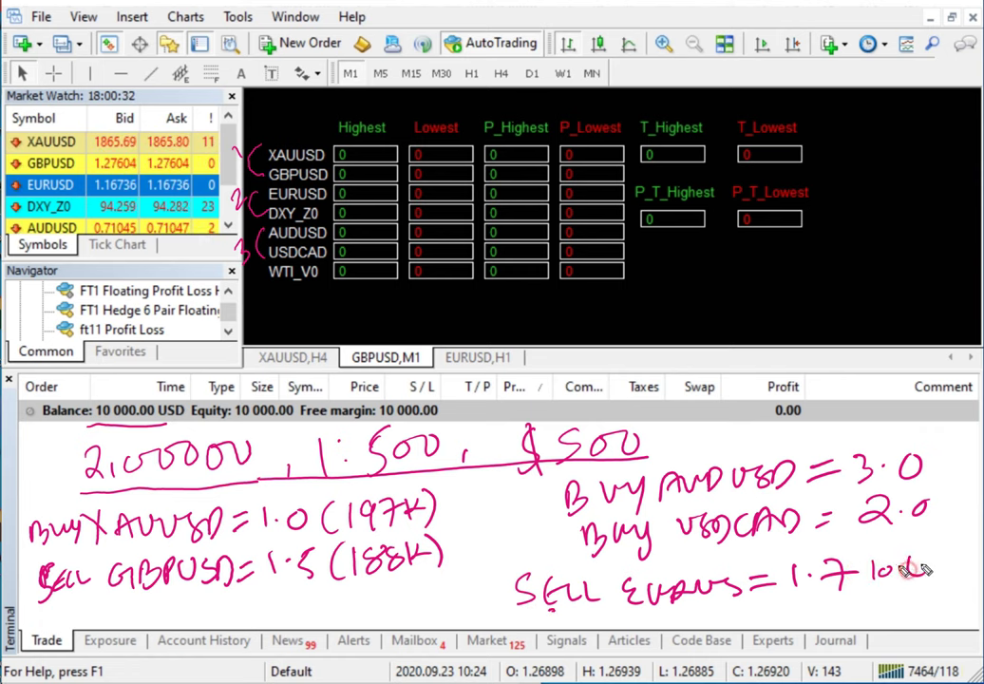
{"action": "mouse_move", "coordinate": [556, 611]}
{"action": "left_mouse_down"}
{"action": "mouse_move", "coordinate": [552, 621]}
{"action": "mouse_move", "coordinate": [671, 629]}
{"action": "mouse_move", "coordinate": [698, 618]}
{"action": "mouse_move", "coordinate": [714, 631]}
{"action": "mouse_move", "coordinate": [803, 608]}
{"action": "left_mouse_up"}
{"action": "mouse_move", "coordinate": [764, 621]}
{"action": "left_mouse_down"}
{"action": "mouse_move", "coordinate": [835, 622]}
{"action": "mouse_move", "coordinate": [846, 606]}
{"action": "mouse_move", "coordinate": [875, 623]}
{"action": "mouse_move", "coordinate": [895, 610]}
{"action": "mouse_move", "coordinate": [922, 624]}
{"action": "left_mouse_up"}
{"action": "left_click_drag", "start_coordinate": [908, 600], "coordinate": [931, 599]}
{"action": "left_click", "coordinate": [942, 605]}
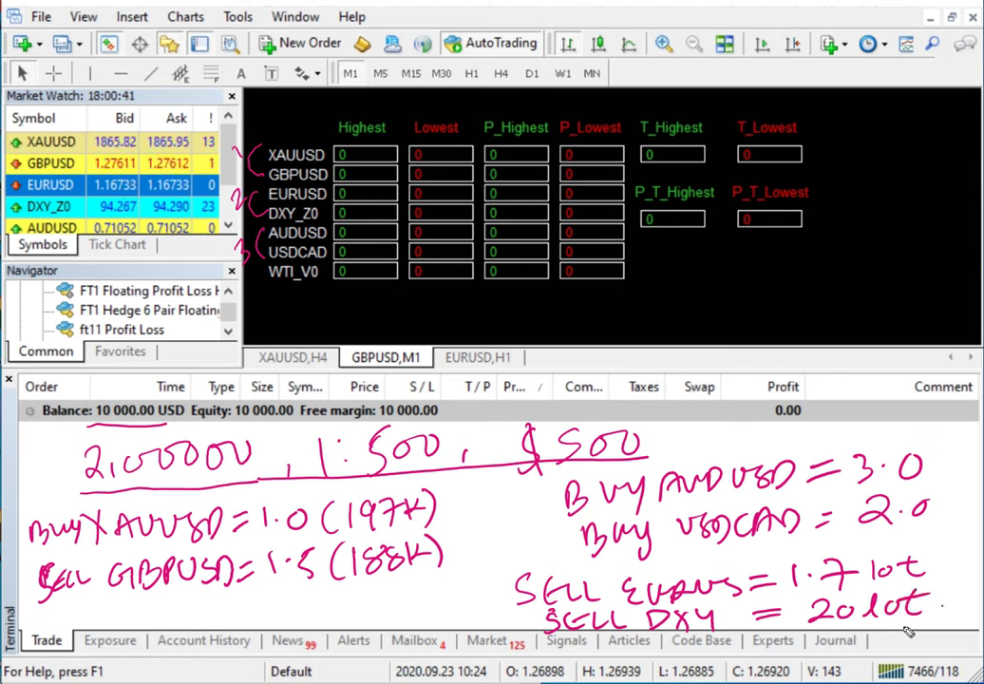
{"action": "left_click", "coordinate": [950, 582]}
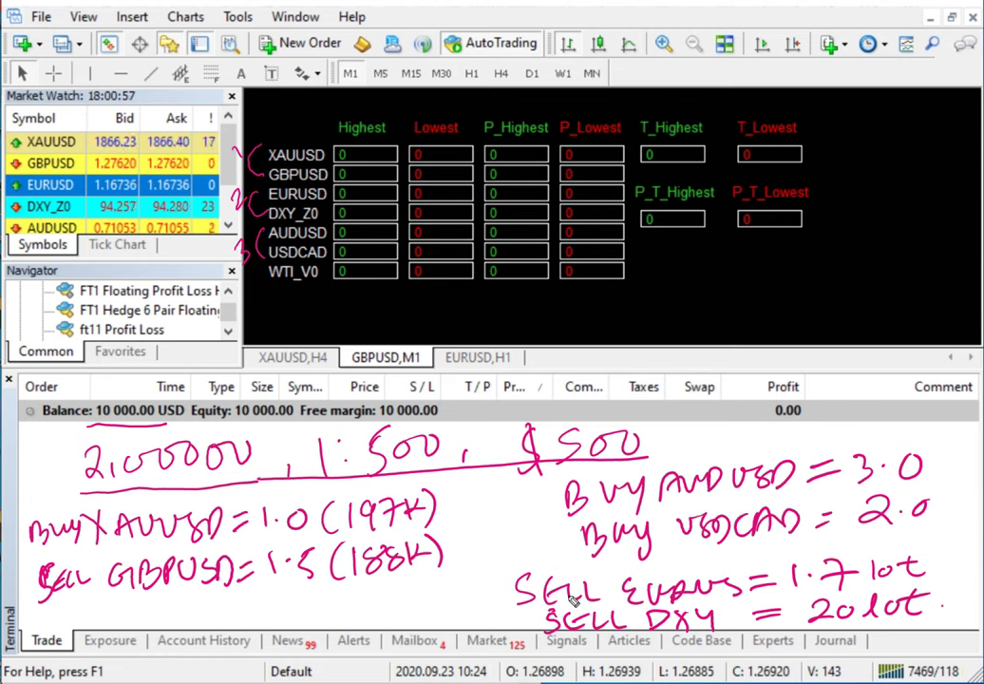
{"action": "left_click_drag", "start_coordinate": [44, 464], "coordinate": [66, 456]}
{"action": "mouse_move", "coordinate": [44, 474]}
{"action": "left_mouse_down"}
{"action": "mouse_move", "coordinate": [69, 468]}
{"action": "mouse_move", "coordinate": [76, 480]}
{"action": "left_mouse_up"}
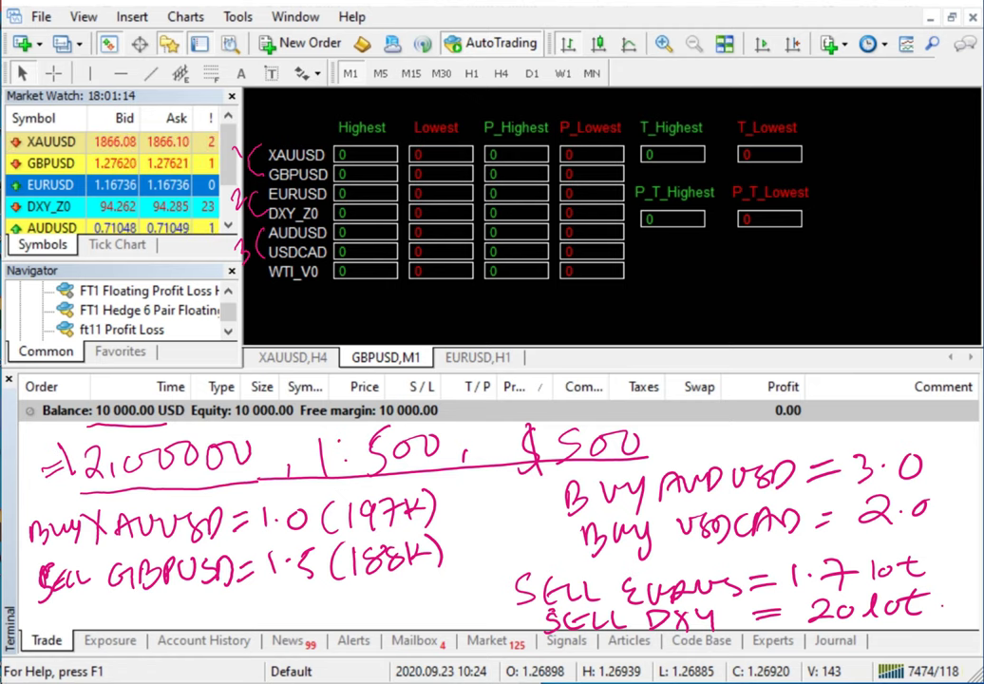
Switch to the margin calculator page in the browser and choose USDCAD as the currency pair.
{"action": "key", "text": "alt+Tab"}
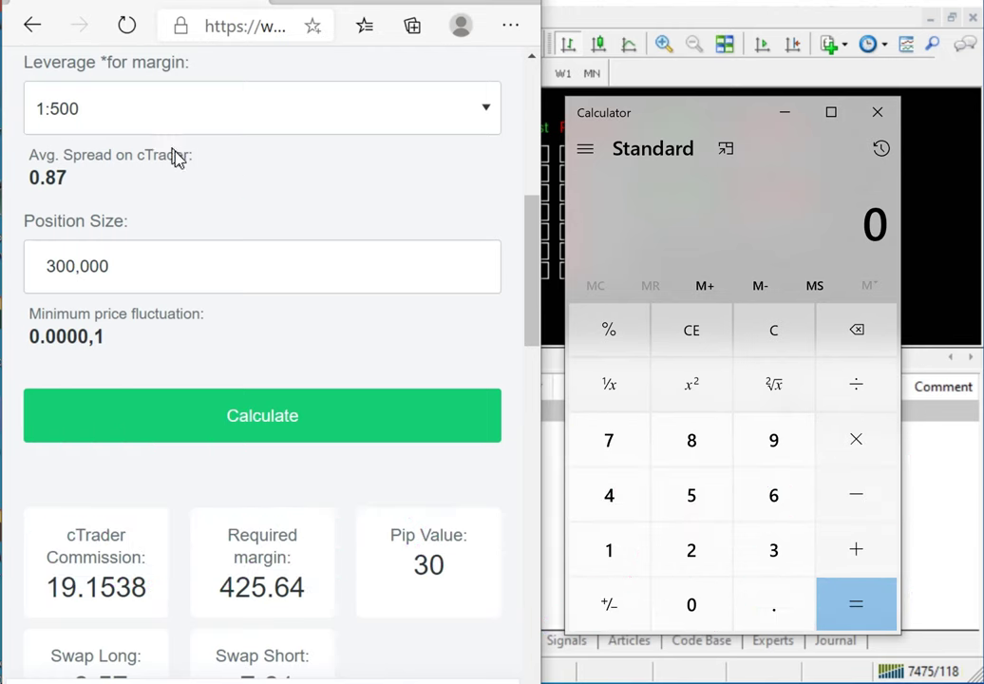
{"action": "scroll", "coordinate": [174, 158], "scroll_direction": "up", "scroll_amount": 2}
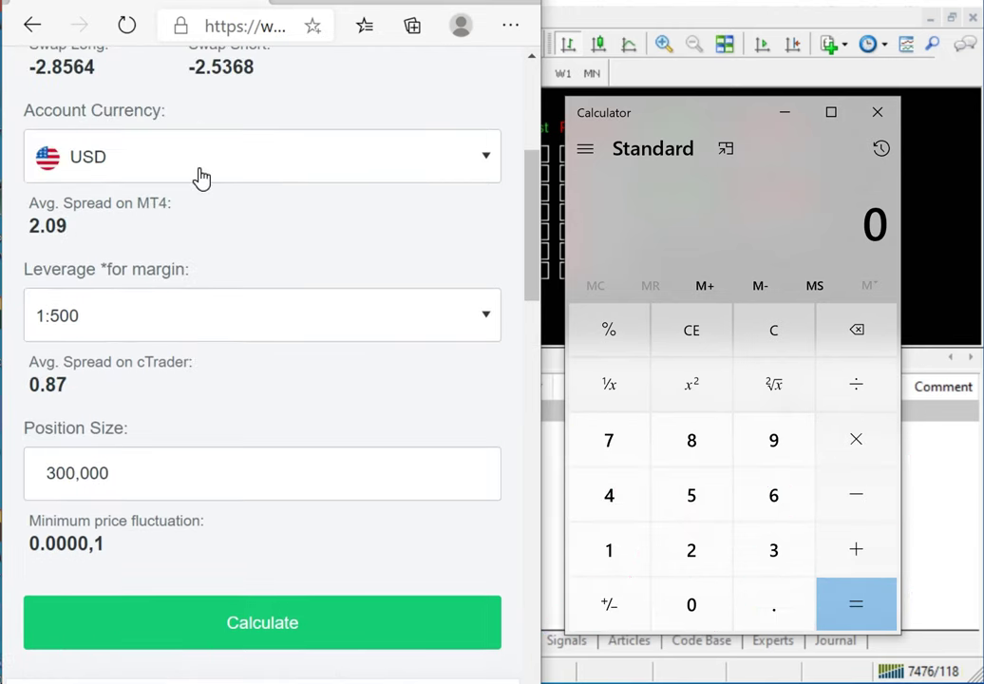
{"action": "scroll", "coordinate": [214, 169], "scroll_direction": "up", "scroll_amount": 1}
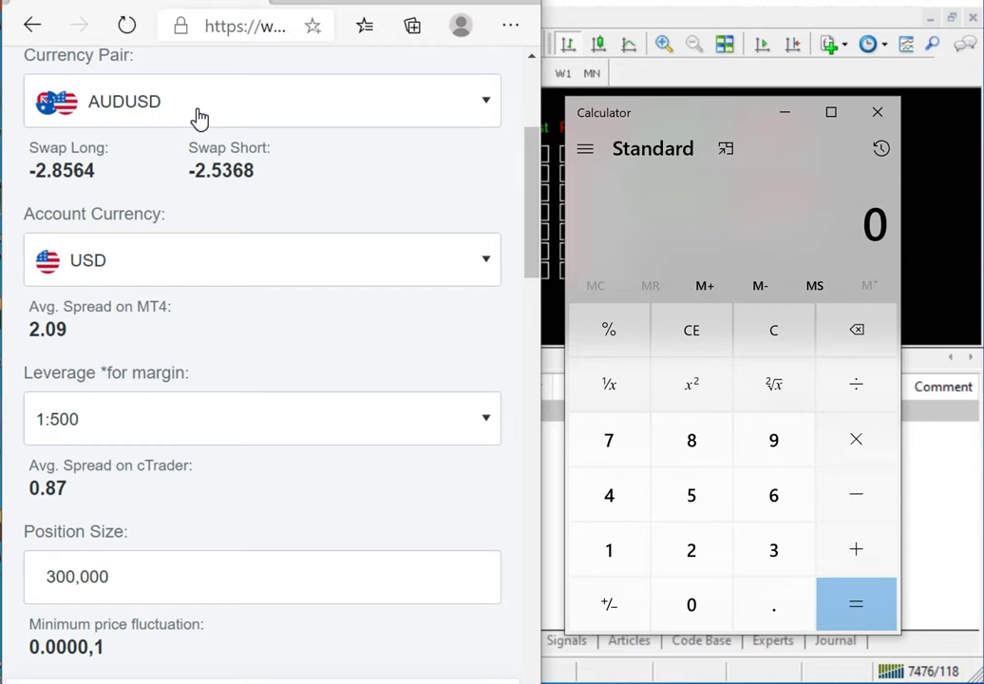
{"action": "left_click", "coordinate": [199, 116]}
{"action": "type", "text": "us"}
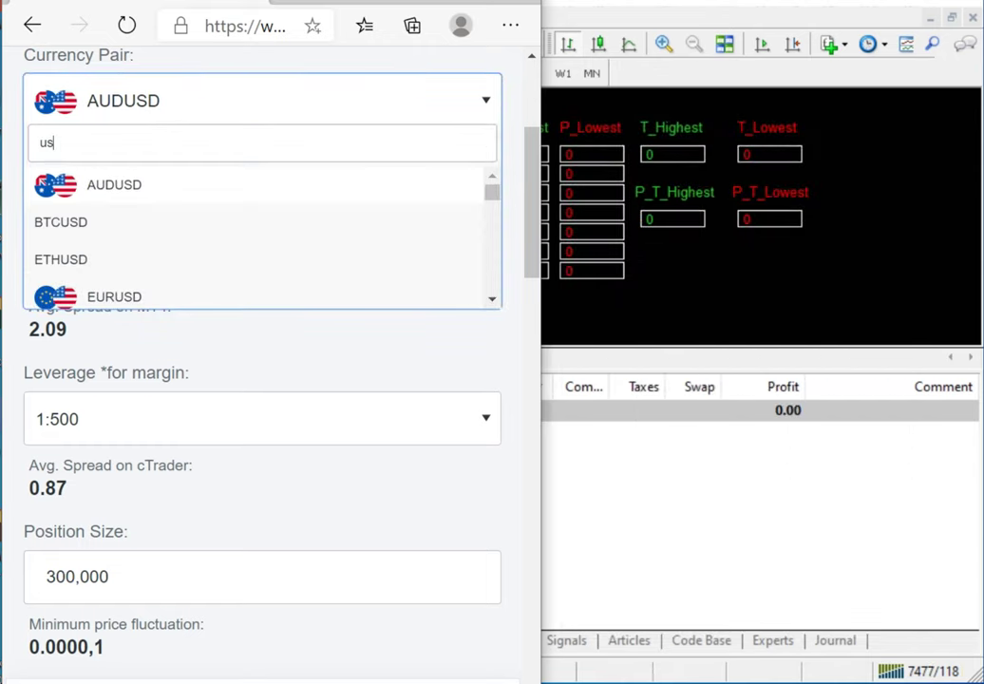
{"action": "type", "text": "dcad"}
{"action": "left_click", "coordinate": [114, 186]}
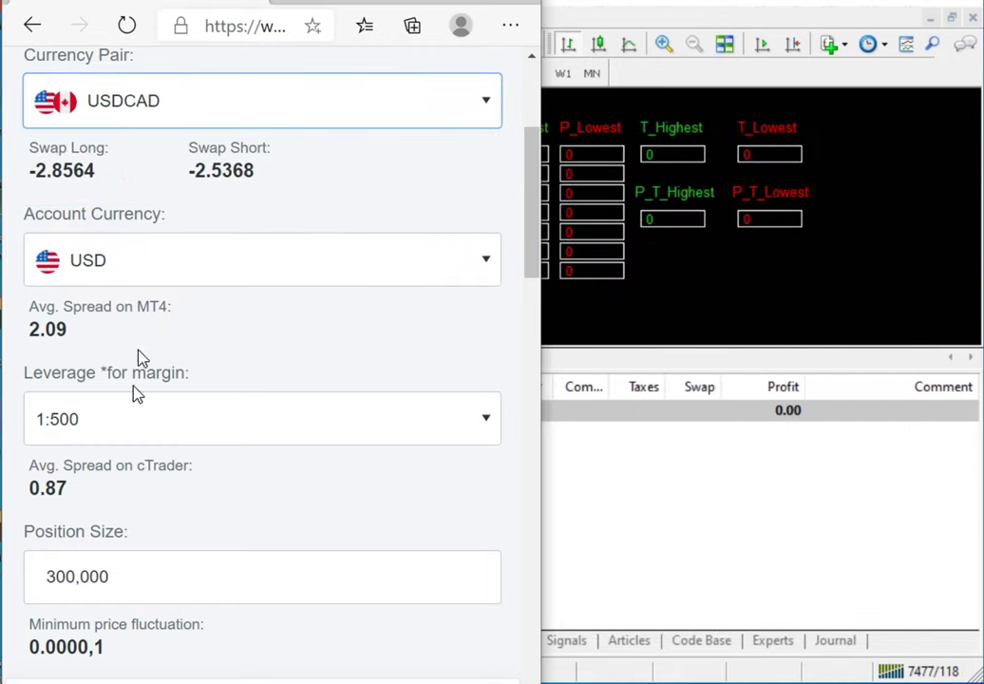
Calculate the margin for a position size of 200,000 at 1:500 leverage, and circle the required margin with the pen.
{"action": "double_click", "coordinate": [124, 578]}
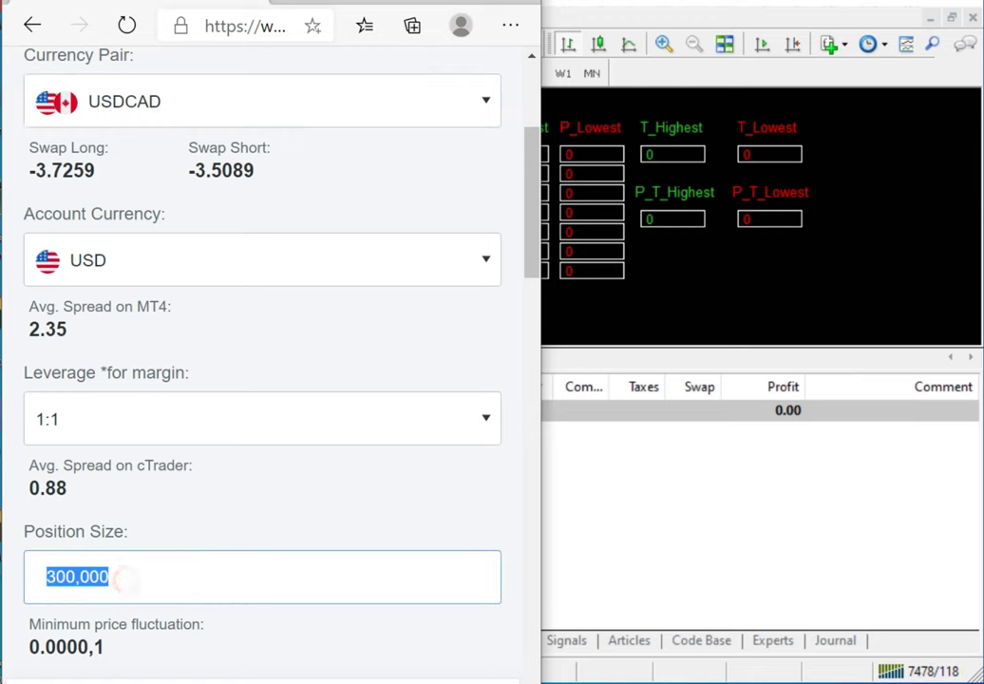
{"action": "type", "text": "2"}
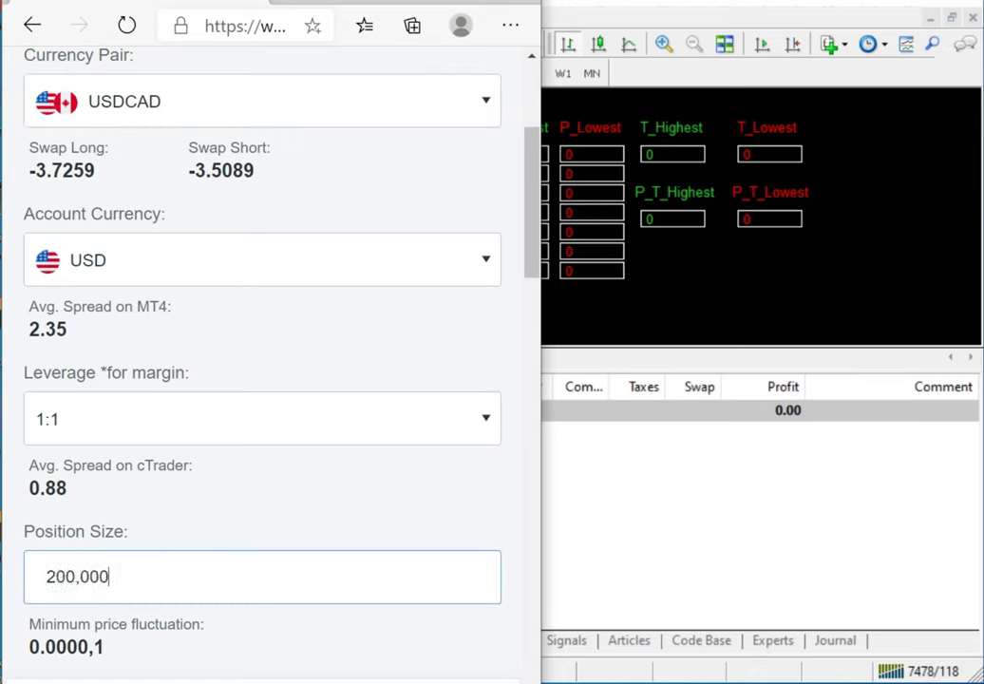
{"action": "left_click", "coordinate": [85, 439]}
{"action": "scroll", "coordinate": [99, 461], "scroll_direction": "down", "scroll_amount": 4}
{"action": "scroll", "coordinate": [102, 470], "scroll_direction": "down", "scroll_amount": 5}
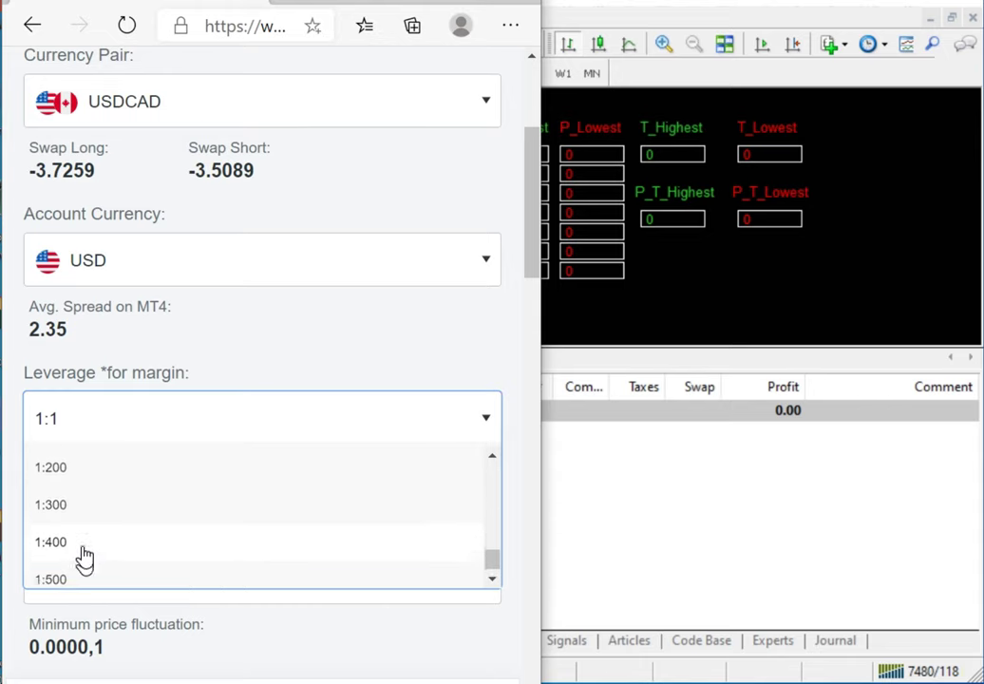
{"action": "left_click", "coordinate": [94, 567]}
{"action": "scroll", "coordinate": [188, 530], "scroll_direction": "down", "scroll_amount": 2}
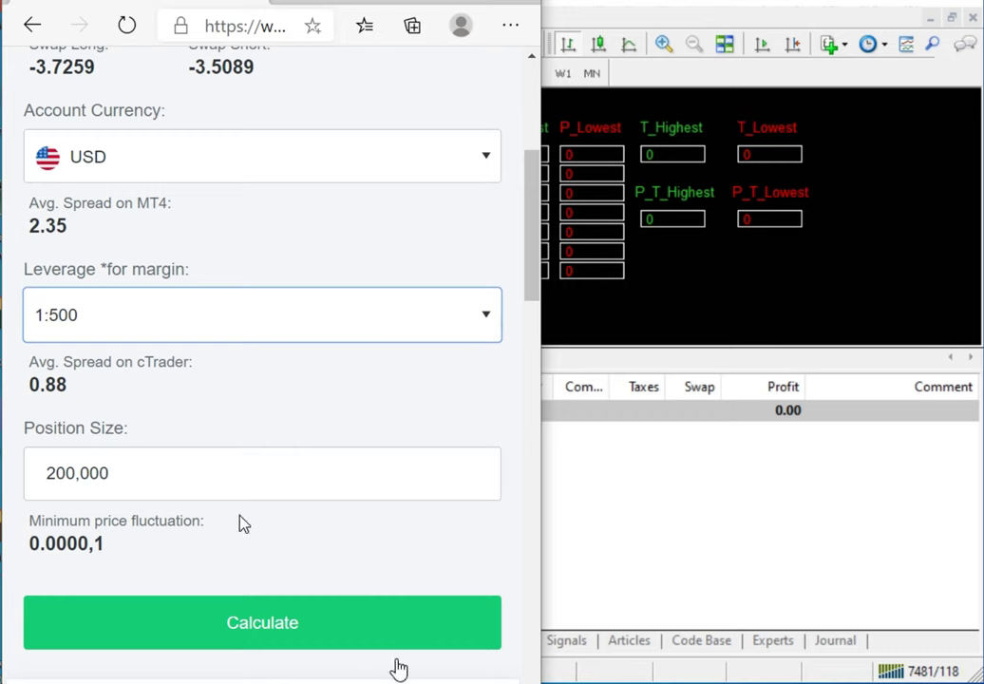
{"action": "left_click", "coordinate": [263, 625]}
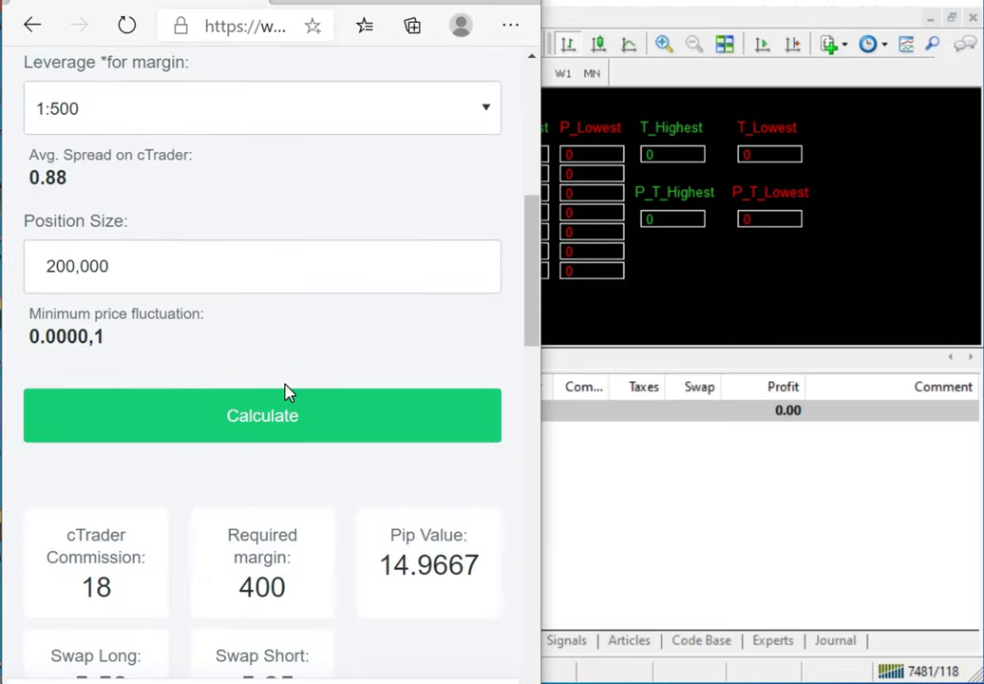
{"action": "mouse_move", "coordinate": [236, 496]}
{"action": "left_mouse_down"}
{"action": "mouse_move", "coordinate": [202, 505]}
{"action": "mouse_move", "coordinate": [287, 486]}
{"action": "left_mouse_up"}
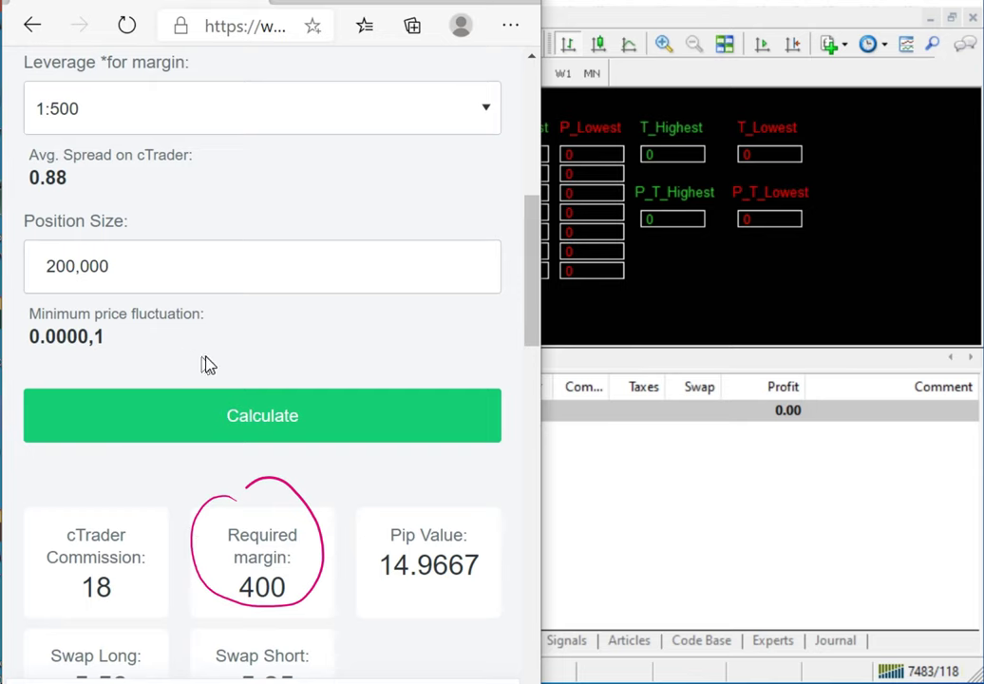
{"action": "scroll", "coordinate": [207, 362], "scroll_direction": "up", "scroll_amount": 3}
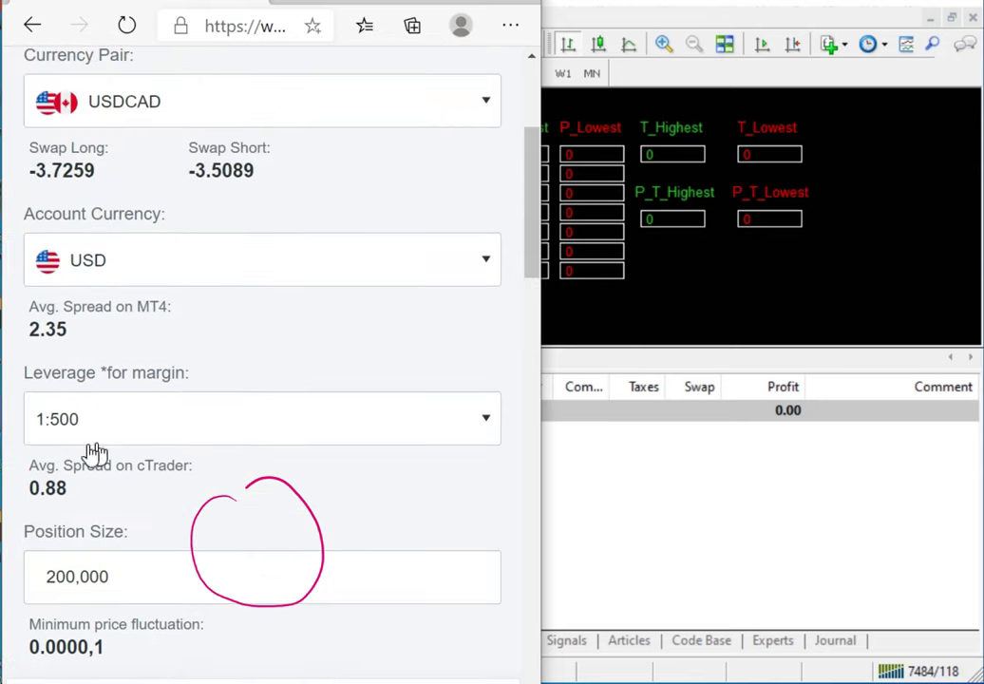
Return to the MetaTrader 4 terminal and handwrite "BUY USDCAD 2.0" on the GBPUSD,M1 chart.
{"action": "left_click", "coordinate": [750, 302]}
{"action": "mouse_move", "coordinate": [758, 286]}
{"action": "left_mouse_down"}
{"action": "mouse_move", "coordinate": [764, 293]}
{"action": "mouse_move", "coordinate": [810, 250]}
{"action": "mouse_move", "coordinate": [834, 308]}
{"action": "left_mouse_up"}
{"action": "left_click", "coordinate": [848, 222]}
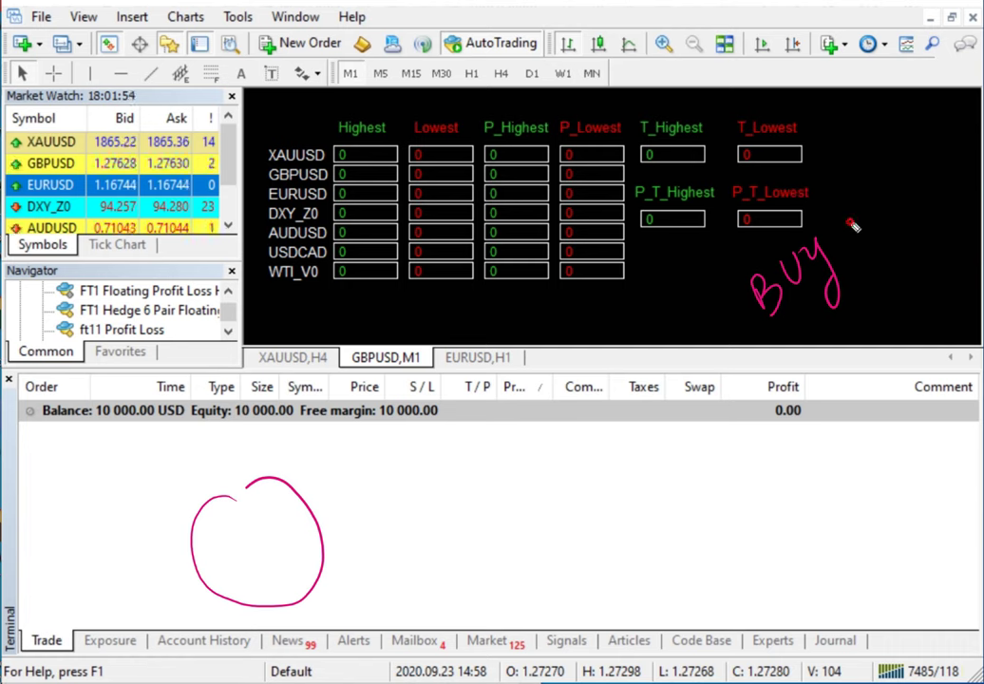
{"action": "mouse_move", "coordinate": [844, 224]}
{"action": "left_mouse_down"}
{"action": "mouse_move", "coordinate": [869, 220]}
{"action": "mouse_move", "coordinate": [873, 230]}
{"action": "mouse_move", "coordinate": [901, 213]}
{"action": "mouse_move", "coordinate": [946, 133]}
{"action": "left_mouse_up"}
{"action": "left_click_drag", "start_coordinate": [866, 256], "coordinate": [894, 280]}
{"action": "left_click_drag", "start_coordinate": [918, 237], "coordinate": [912, 250]}
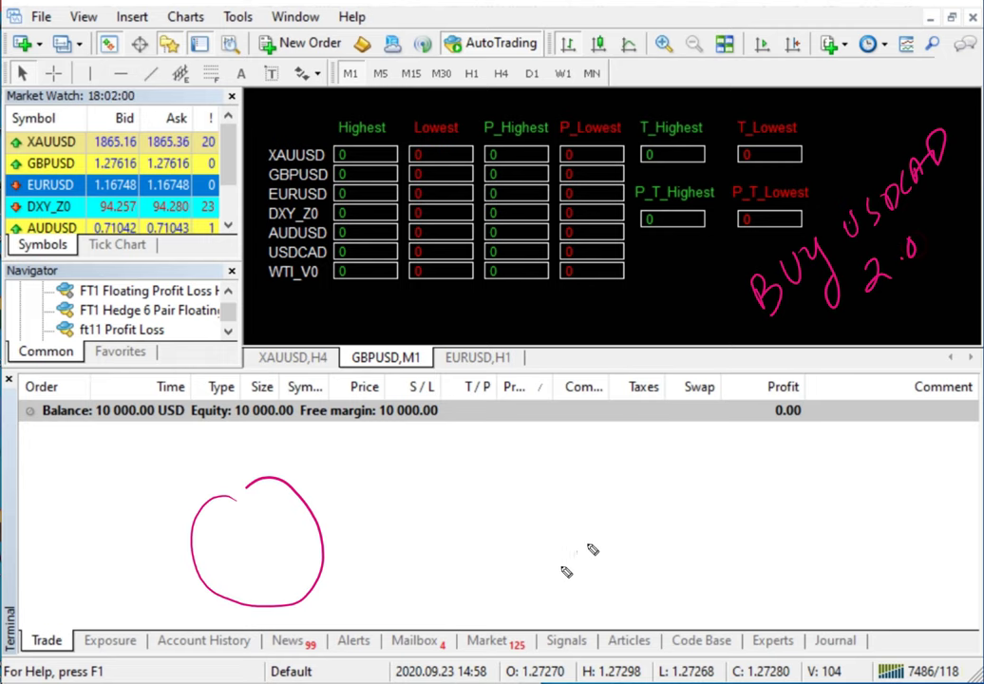
Switch to the margin calculator page in the browser and choose AUDUSD as the currency pair.
{"action": "key", "text": "alt+Tab"}
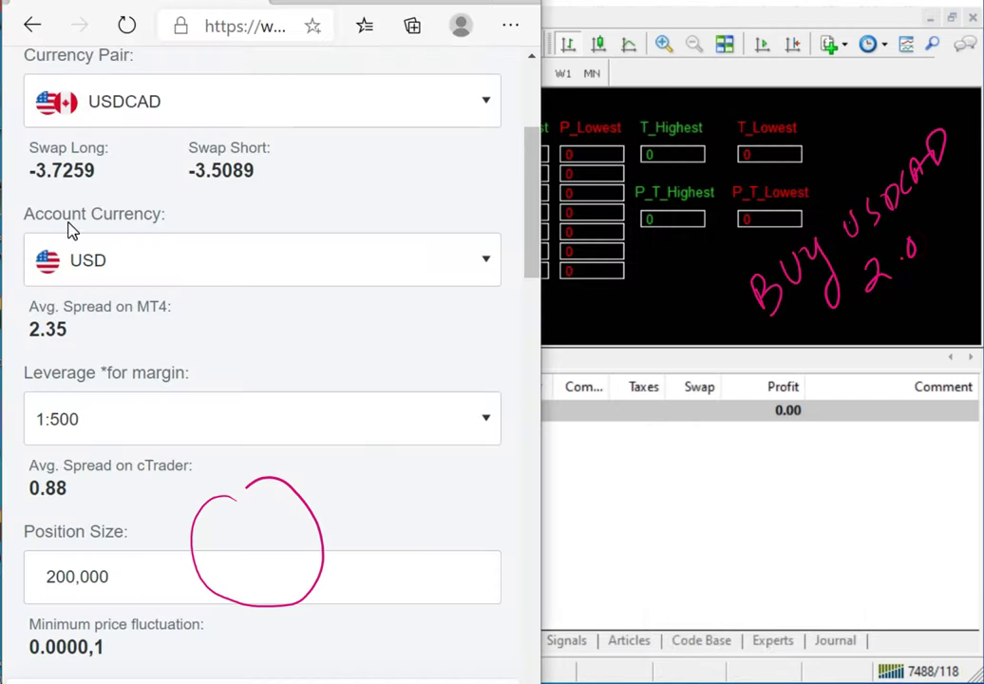
{"action": "scroll", "coordinate": [173, 116], "scroll_direction": "up", "scroll_amount": 2}
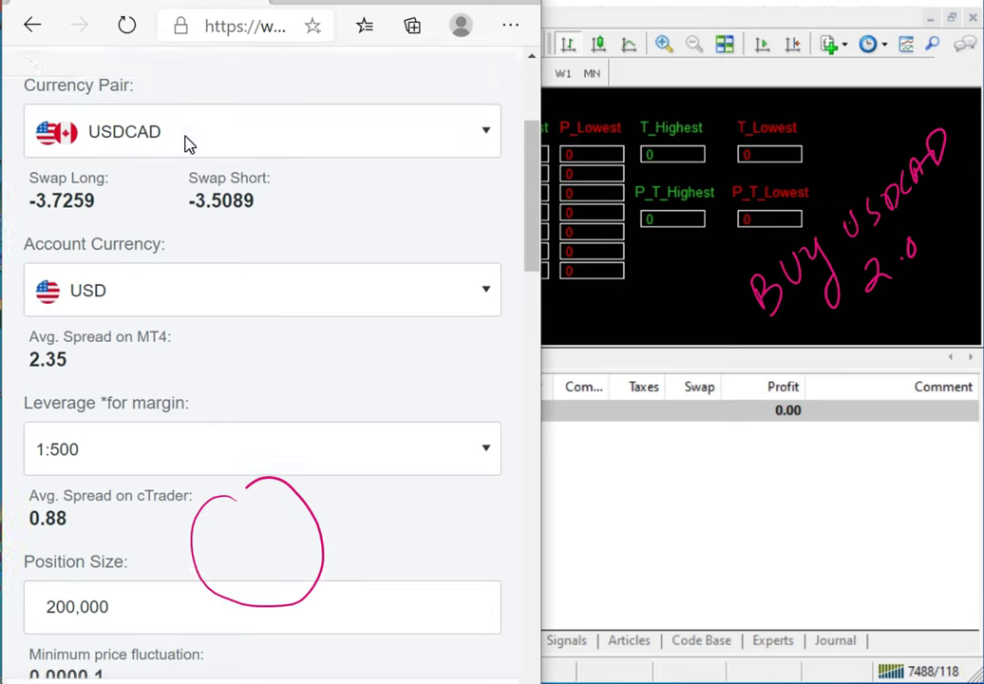
{"action": "left_click", "coordinate": [213, 315]}
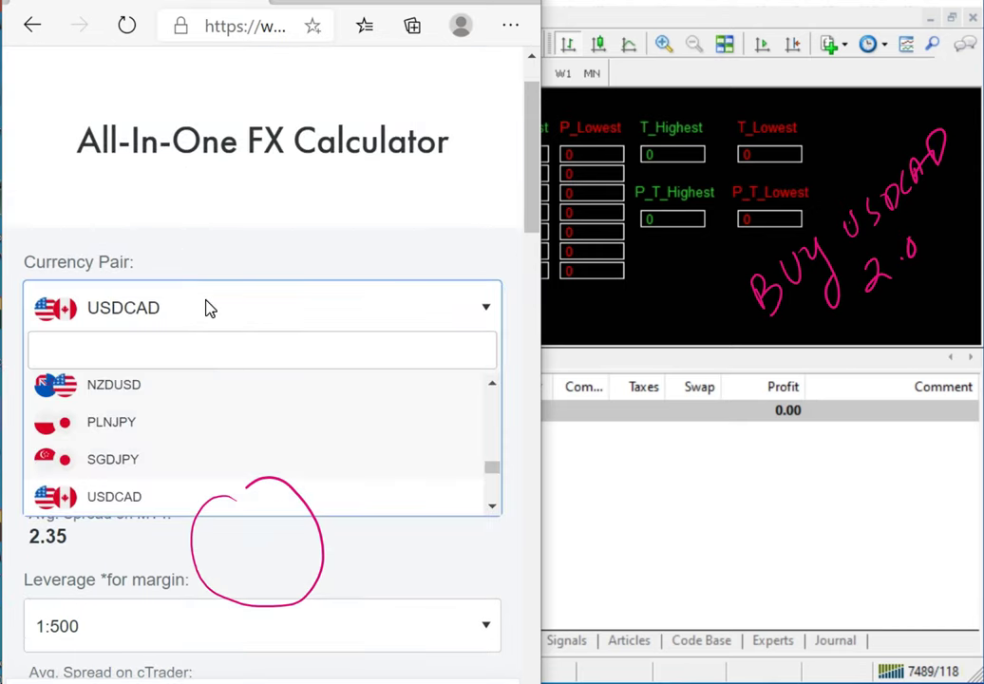
{"action": "type", "text": "audusd"}
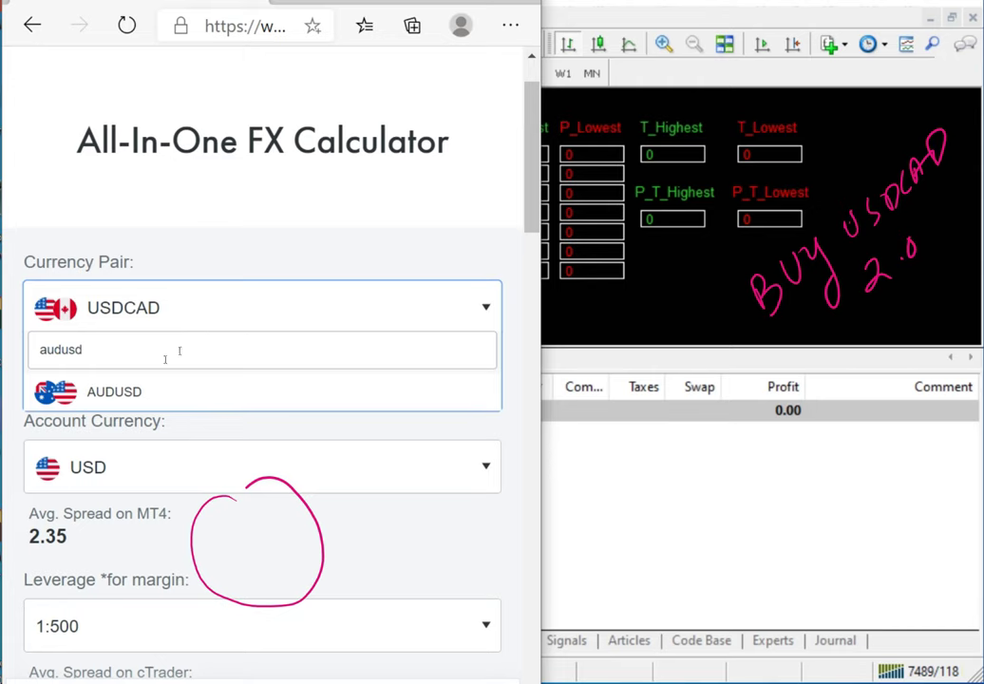
{"action": "left_click", "coordinate": [140, 392]}
Calculate the AUDUSD margin for a position size of 300,000 at 1:500 leverage.
{"action": "scroll", "coordinate": [179, 395], "scroll_direction": "down", "scroll_amount": 1}
{"action": "scroll", "coordinate": [179, 395], "scroll_direction": "down", "scroll_amount": 1}
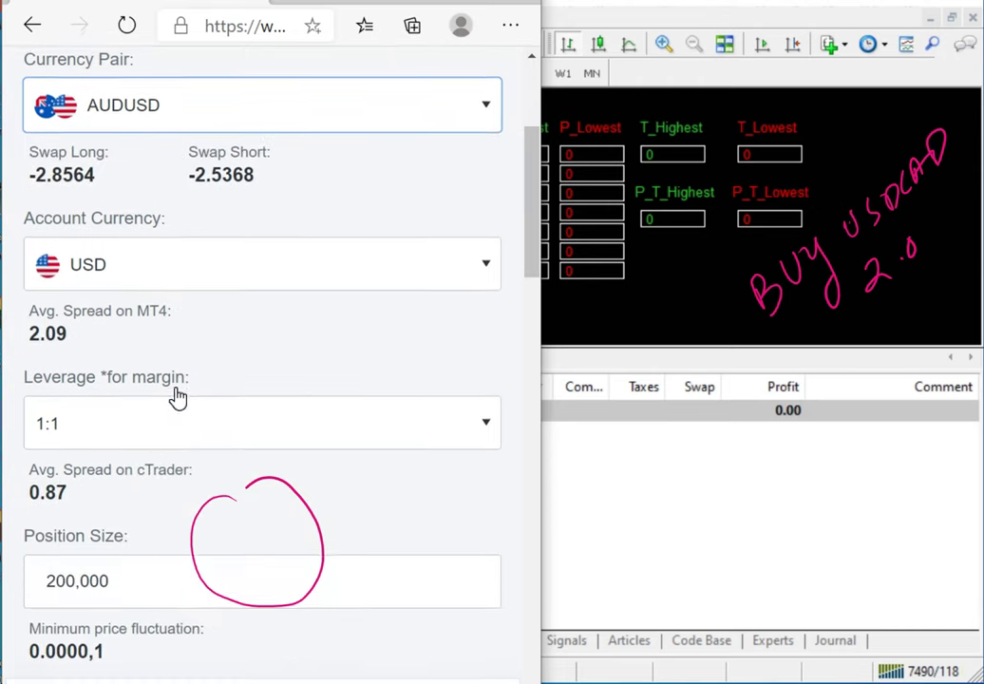
{"action": "left_click", "coordinate": [141, 426]}
{"action": "scroll", "coordinate": [138, 428], "scroll_direction": "down", "scroll_amount": 3}
{"action": "scroll", "coordinate": [97, 205], "scroll_direction": "down", "scroll_amount": 7}
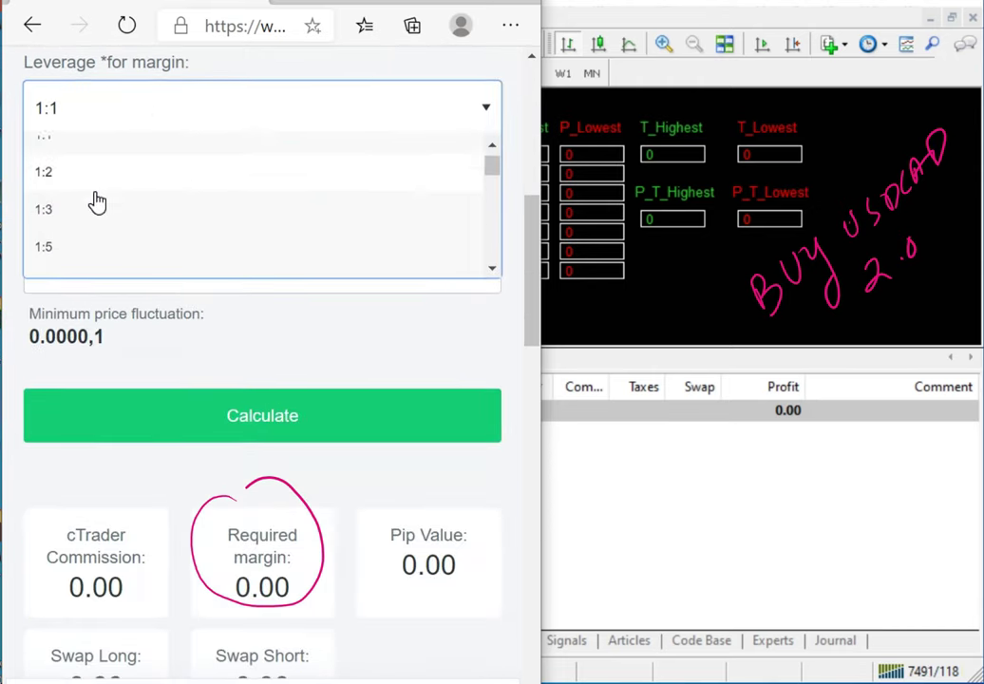
{"action": "scroll", "coordinate": [99, 217], "scroll_direction": "down", "scroll_amount": 5}
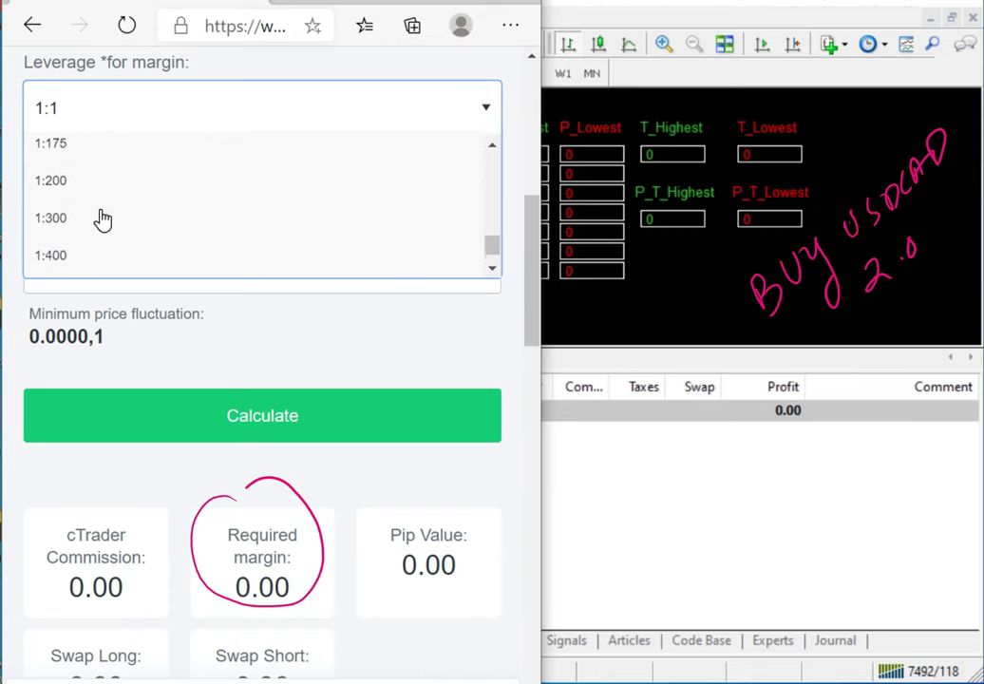
{"action": "left_click", "coordinate": [82, 266]}
{"action": "left_click", "coordinate": [152, 263]}
{"action": "double_click", "coordinate": [152, 263]}
{"action": "type", "text": "3000000"}
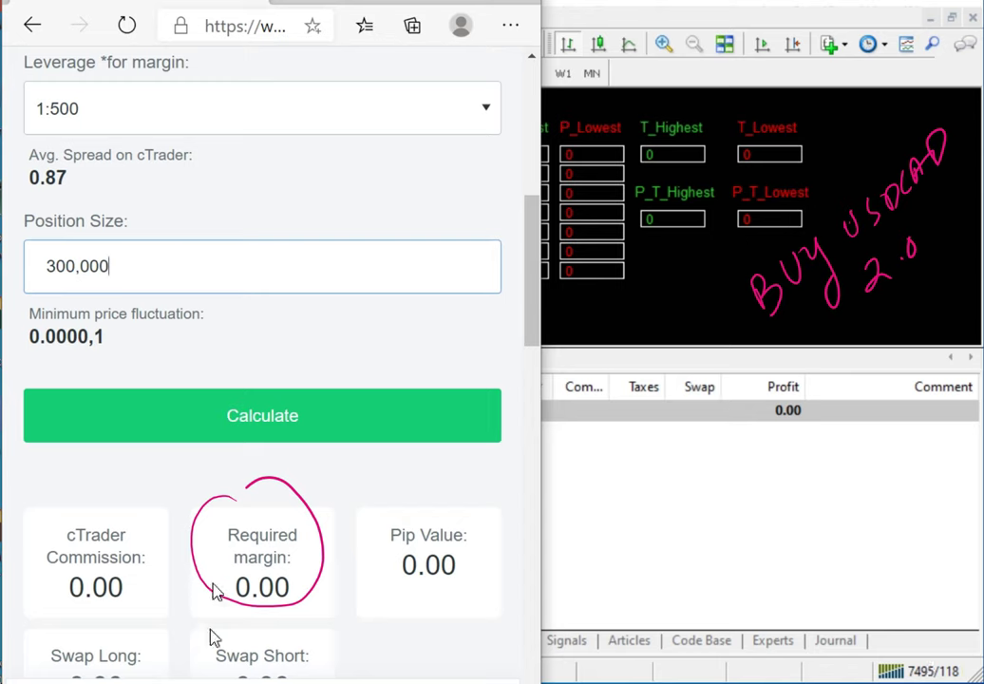
{"action": "left_click", "coordinate": [249, 414]}
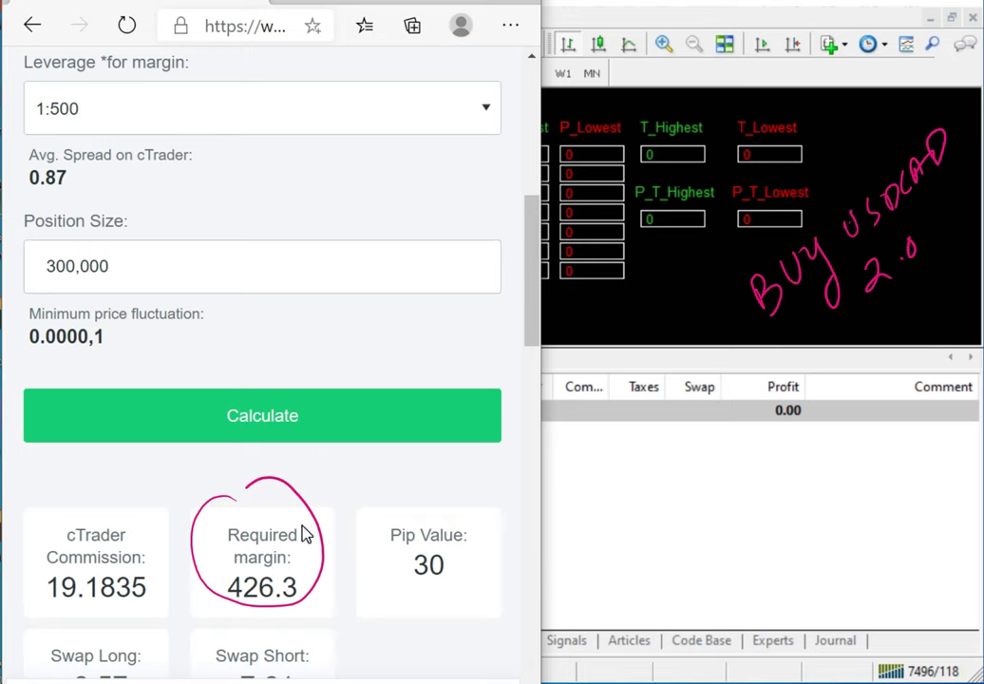
Handwrite the order "BUY AUDUSD 3.0" below the USDCAD order and double-underline both lot sizes.
{"action": "mouse_move", "coordinate": [781, 443]}
{"action": "left_mouse_down"}
{"action": "mouse_move", "coordinate": [785, 460]}
{"action": "mouse_move", "coordinate": [894, 385]}
{"action": "mouse_move", "coordinate": [950, 295]}
{"action": "mouse_move", "coordinate": [969, 299]}
{"action": "left_mouse_up"}
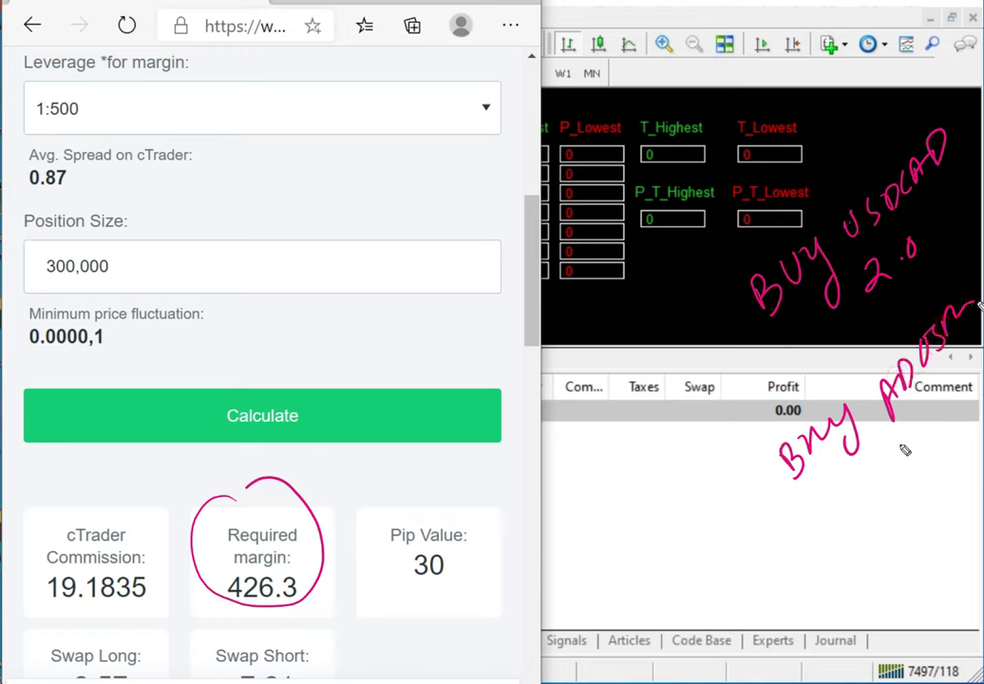
{"action": "mouse_move", "coordinate": [884, 432]}
{"action": "left_mouse_down"}
{"action": "mouse_move", "coordinate": [914, 446]}
{"action": "mouse_move", "coordinate": [894, 499]}
{"action": "mouse_move", "coordinate": [901, 522]}
{"action": "mouse_move", "coordinate": [941, 458]}
{"action": "left_mouse_up"}
{"action": "left_click_drag", "start_coordinate": [888, 310], "coordinate": [940, 262]}
{"action": "left_click_drag", "start_coordinate": [893, 315], "coordinate": [948, 276]}
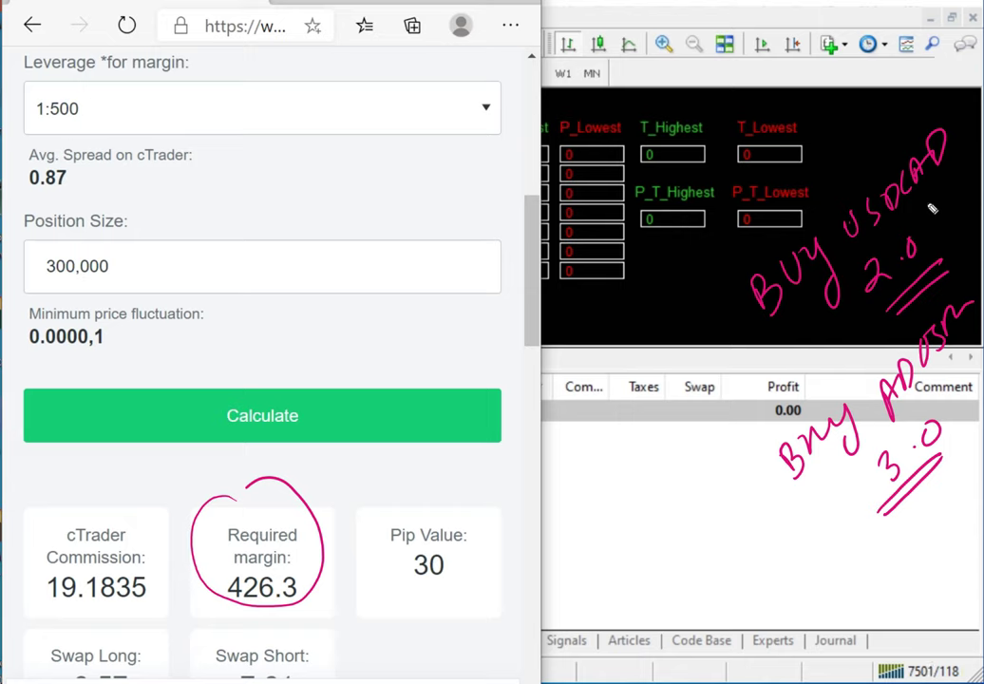
Handwrite the notes "24 HRS" and "30%" beside the AUDUSD order and underline them.
{"action": "mouse_move", "coordinate": [629, 485]}
{"action": "left_mouse_down"}
{"action": "mouse_move", "coordinate": [648, 527]}
{"action": "mouse_move", "coordinate": [684, 479]}
{"action": "mouse_move", "coordinate": [699, 509]}
{"action": "mouse_move", "coordinate": [713, 442]}
{"action": "mouse_move", "coordinate": [735, 430]}
{"action": "left_mouse_up"}
{"action": "mouse_move", "coordinate": [649, 572]}
{"action": "left_mouse_down"}
{"action": "mouse_move", "coordinate": [698, 529]}
{"action": "mouse_move", "coordinate": [748, 454]}
{"action": "left_mouse_up"}
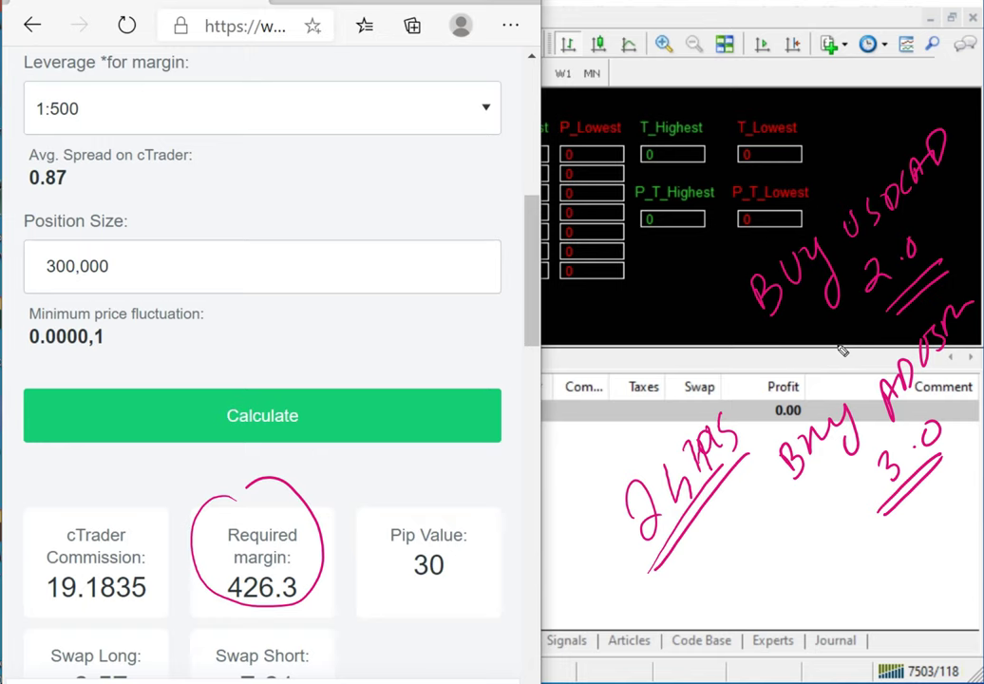
{"action": "mouse_move", "coordinate": [671, 573]}
{"action": "left_mouse_down"}
{"action": "mouse_move", "coordinate": [688, 589]}
{"action": "mouse_move", "coordinate": [704, 570]}
{"action": "mouse_move", "coordinate": [701, 598]}
{"action": "left_mouse_up"}
{"action": "left_click_drag", "start_coordinate": [725, 567], "coordinate": [697, 632]}
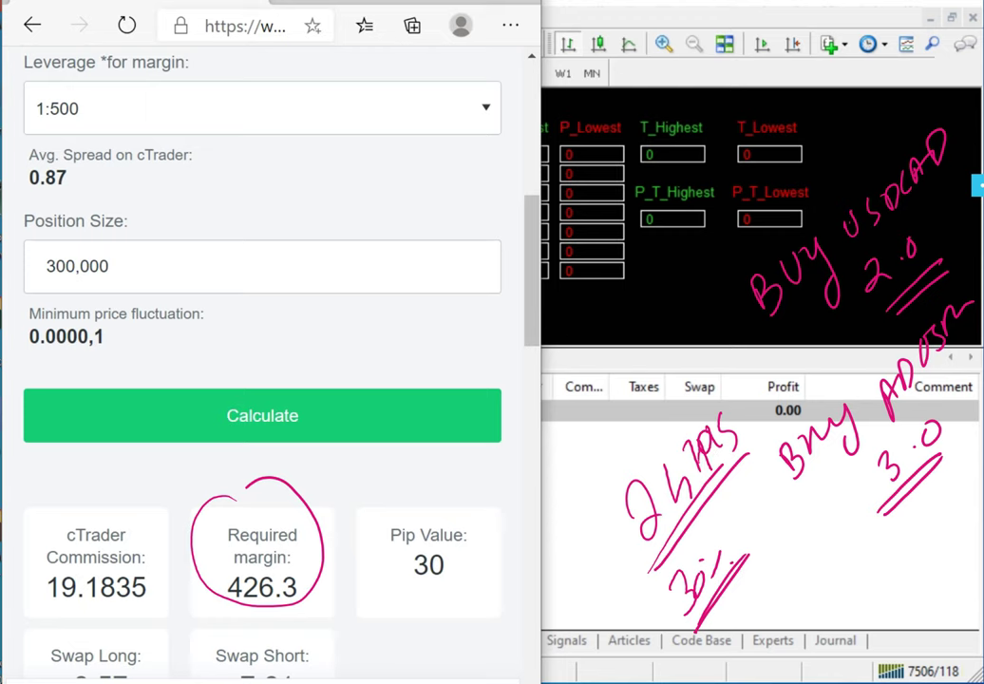
Clear the pen annotations and compute 1.17 × 170000 in the Calculator app.
{"action": "key", "text": "Escape"}
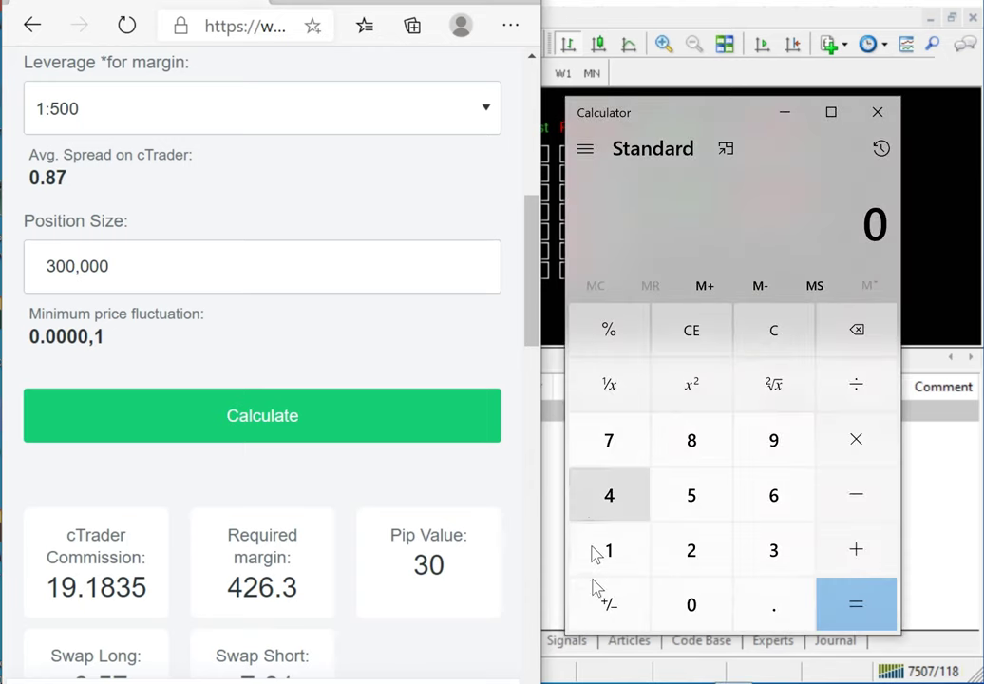
{"action": "left_click", "coordinate": [604, 561]}
{"action": "left_click", "coordinate": [771, 607]}
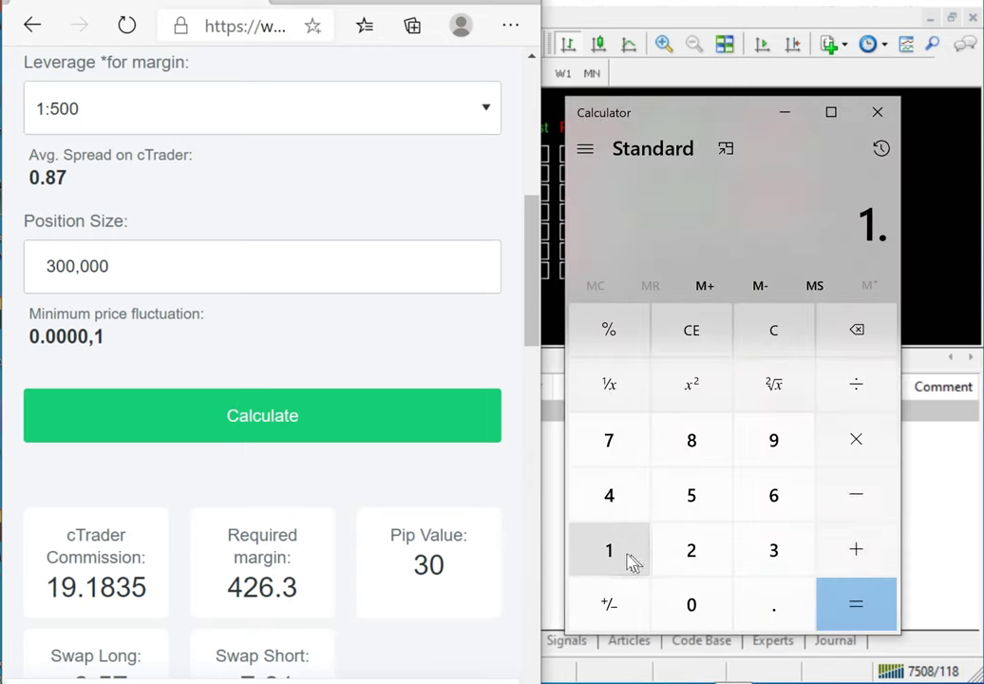
{"action": "left_click", "coordinate": [624, 552]}
{"action": "left_click", "coordinate": [611, 440]}
{"action": "left_click", "coordinate": [845, 439]}
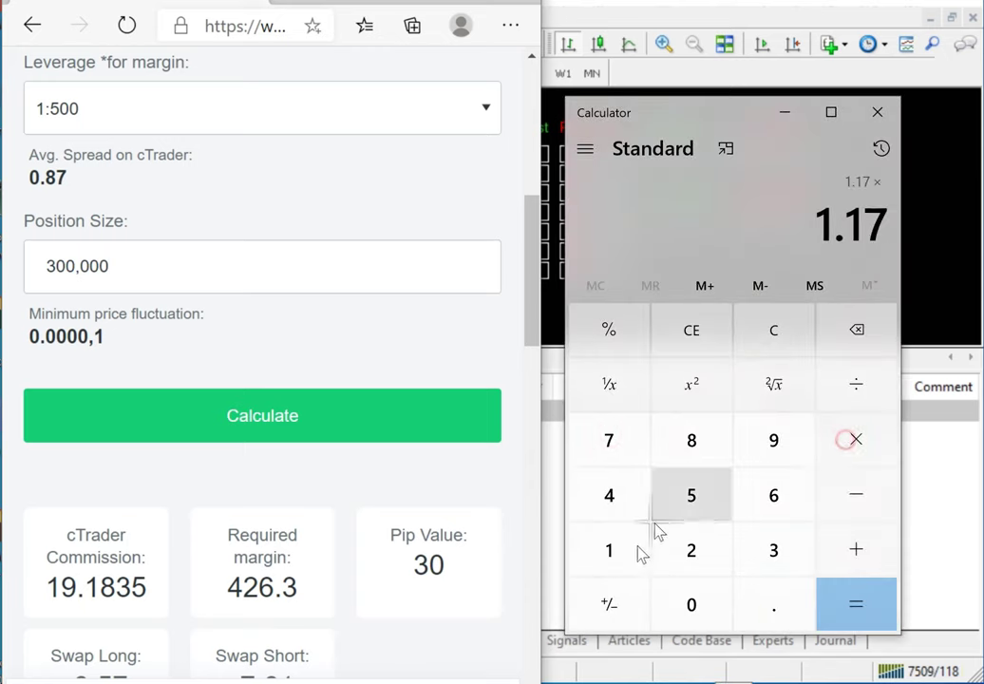
{"action": "left_click", "coordinate": [616, 554]}
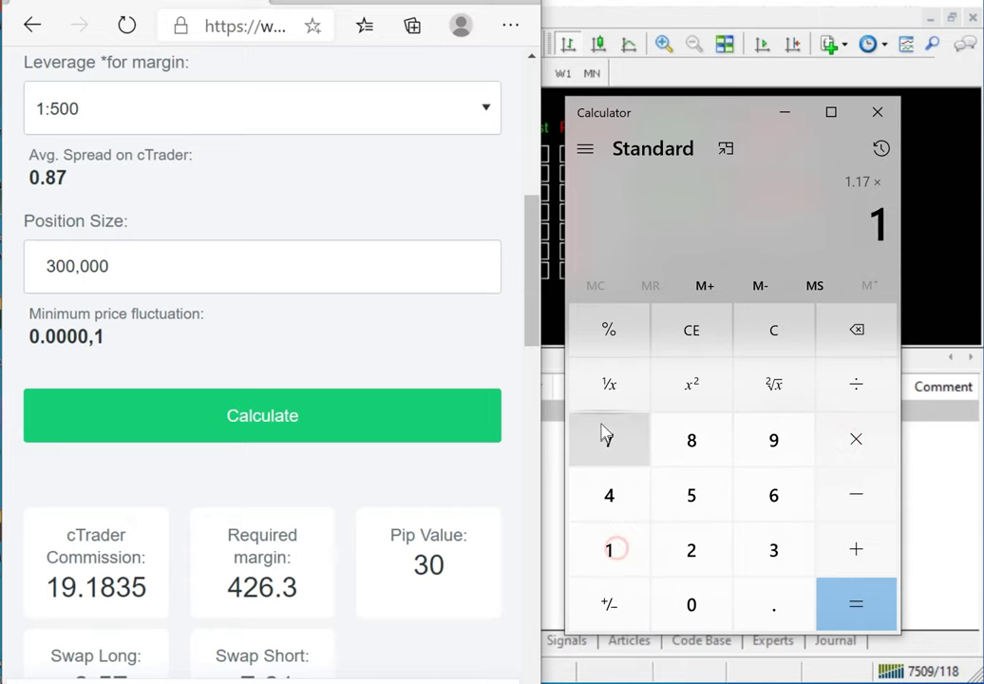
{"action": "left_click", "coordinate": [602, 437]}
{"action": "left_click", "coordinate": [708, 615]}
{"action": "left_click", "coordinate": [708, 616]}
{"action": "left_click", "coordinate": [708, 615]}
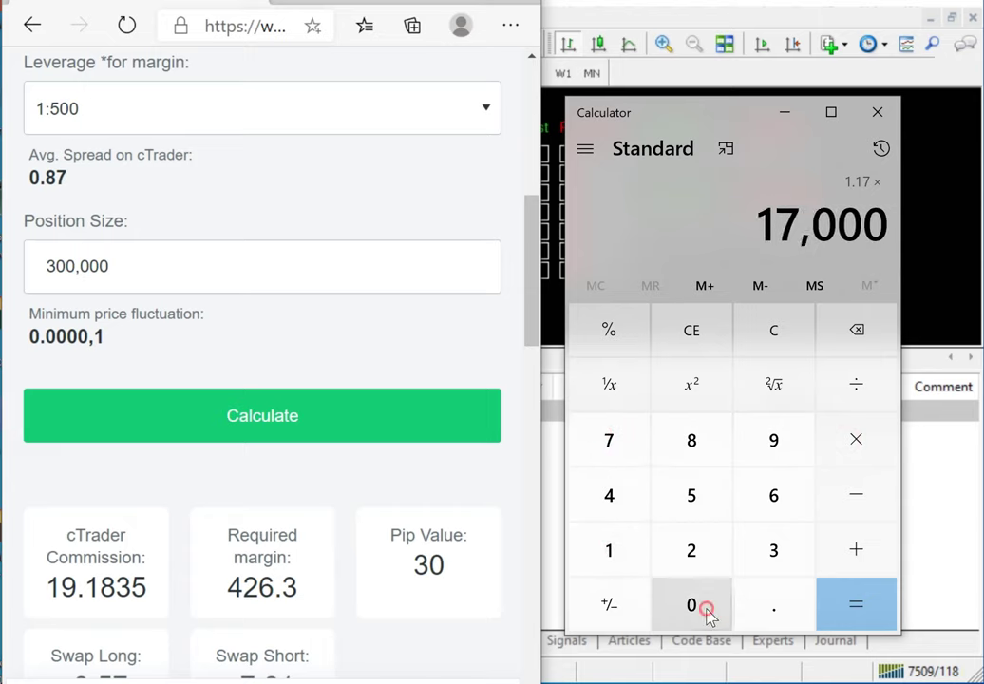
{"action": "left_click", "coordinate": [708, 616]}
{"action": "left_click", "coordinate": [876, 603]}
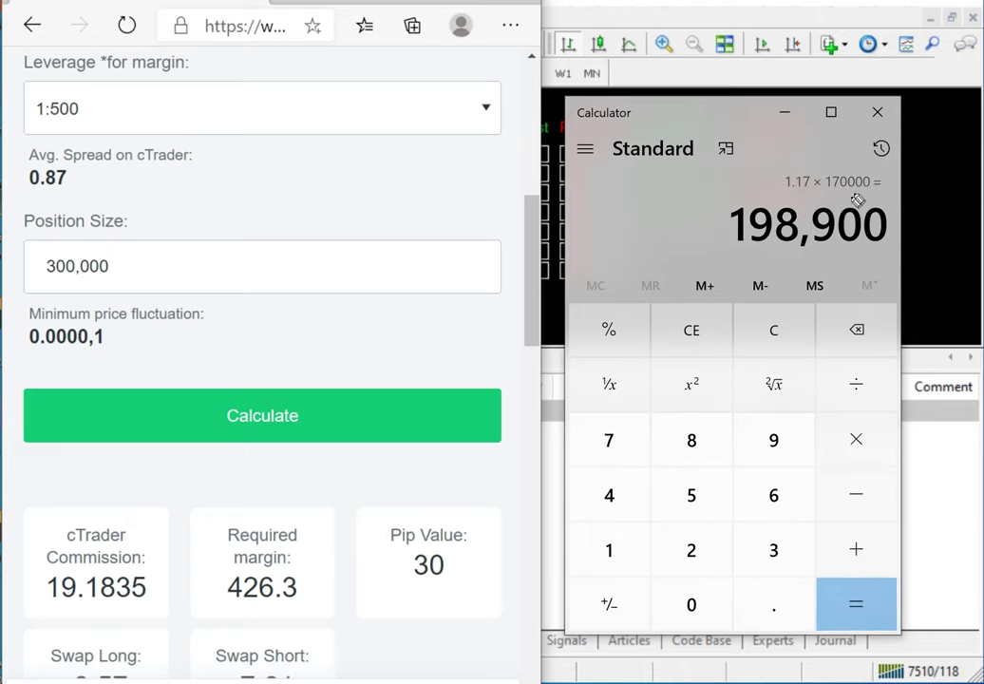
Circle the multiplication result with the pen and handwrite "Sell EURUS = 1.7" beside it, underlining the lot size.
{"action": "mouse_move", "coordinate": [858, 200]}
{"action": "left_mouse_down"}
{"action": "mouse_move", "coordinate": [787, 280]}
{"action": "mouse_move", "coordinate": [860, 188]}
{"action": "left_mouse_up"}
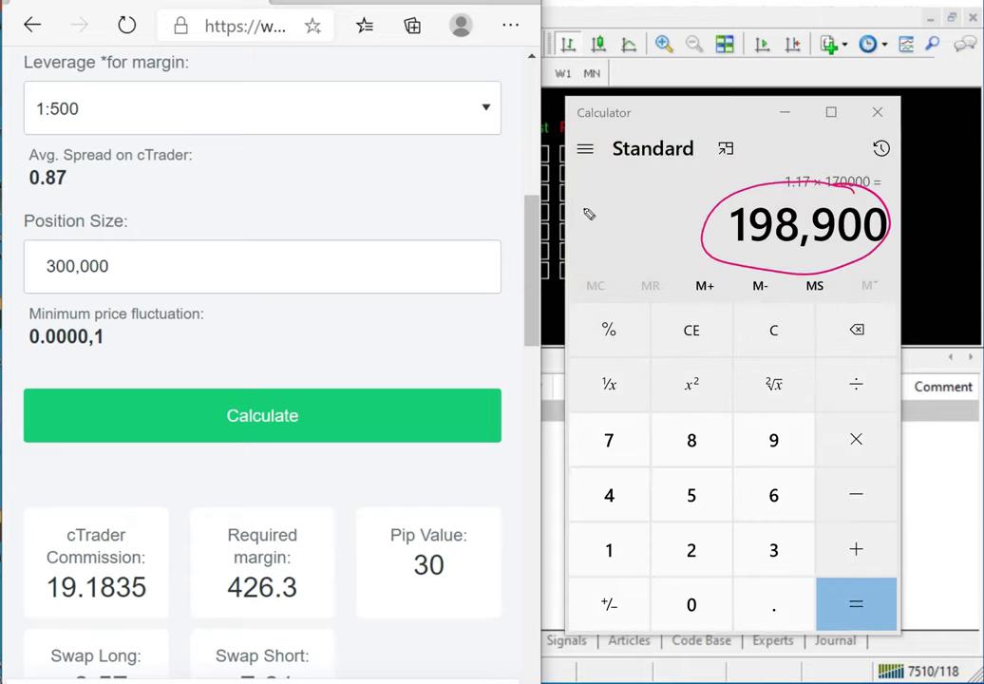
{"action": "mouse_move", "coordinate": [589, 215]}
{"action": "left_mouse_down"}
{"action": "mouse_move", "coordinate": [591, 205]}
{"action": "mouse_move", "coordinate": [634, 199]}
{"action": "mouse_move", "coordinate": [656, 171]}
{"action": "left_mouse_up"}
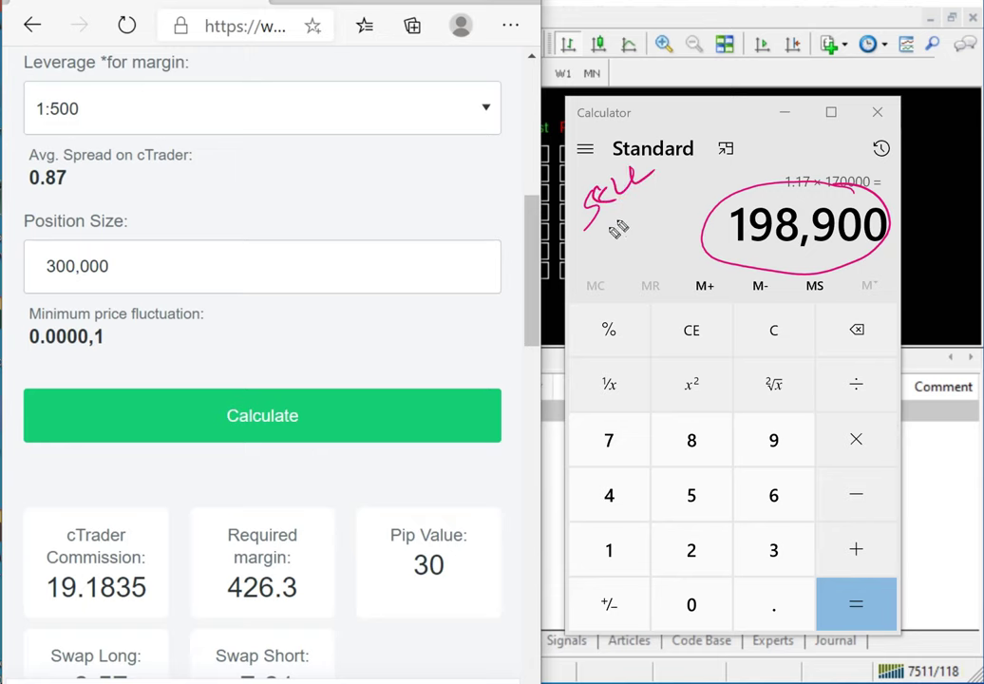
{"action": "mouse_move", "coordinate": [618, 229]}
{"action": "left_mouse_down"}
{"action": "mouse_move", "coordinate": [642, 220]}
{"action": "mouse_move", "coordinate": [653, 228]}
{"action": "mouse_move", "coordinate": [701, 186]}
{"action": "mouse_move", "coordinate": [824, 114]}
{"action": "mouse_move", "coordinate": [806, 149]}
{"action": "mouse_move", "coordinate": [777, 147]}
{"action": "left_mouse_up"}
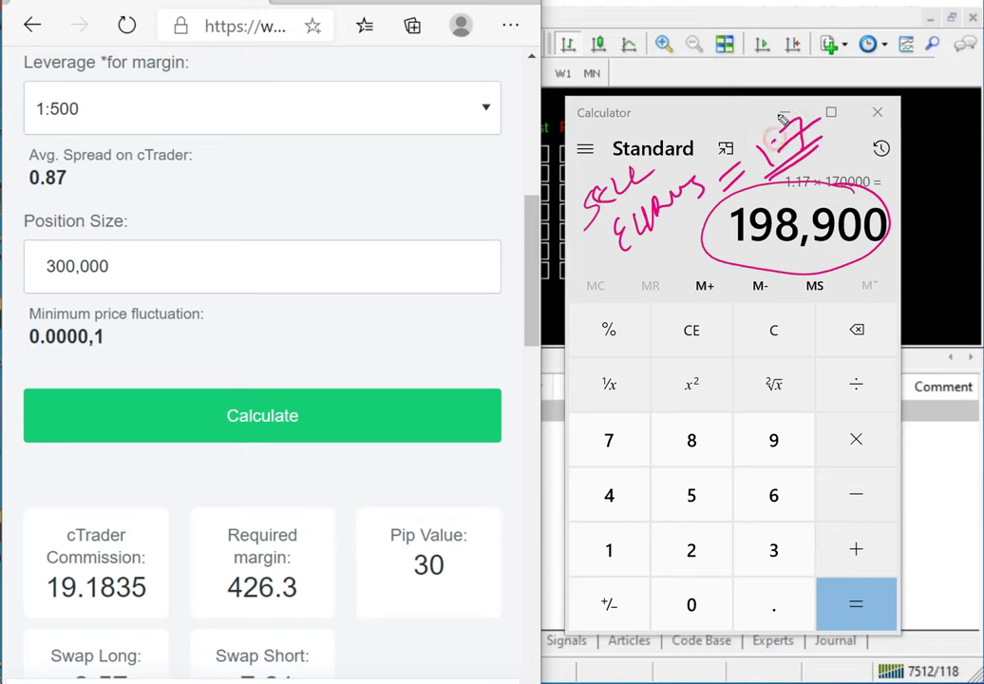
Handwrite the leverage "1:500" and the amount "$500" below the circled result.
{"action": "left_click_drag", "start_coordinate": [624, 326], "coordinate": [635, 350]}
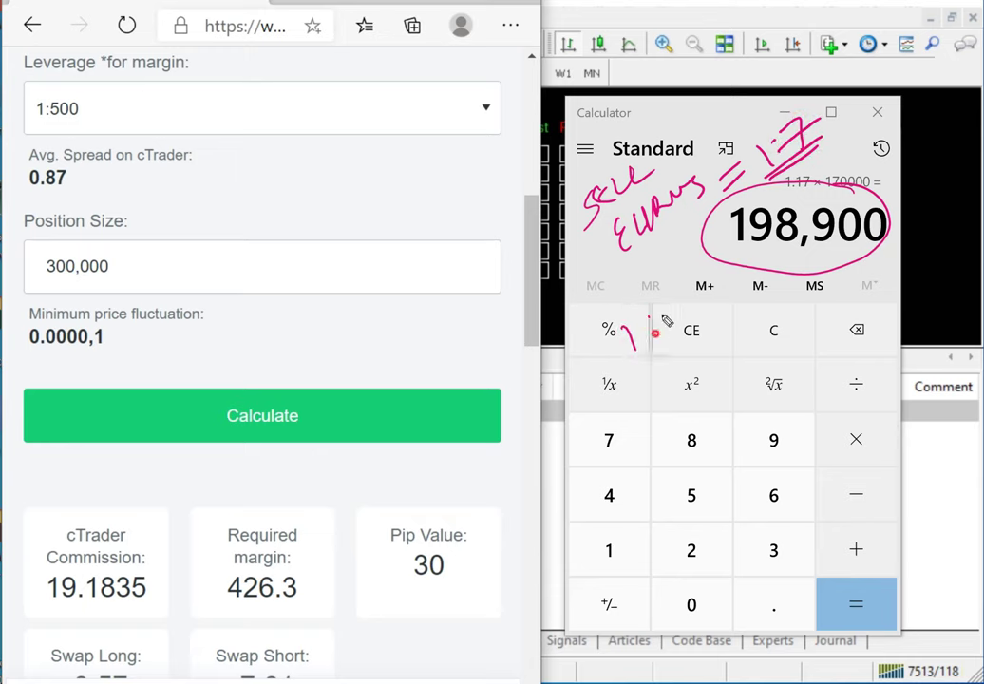
{"action": "left_click", "coordinate": [653, 332]}
{"action": "mouse_move", "coordinate": [676, 306]}
{"action": "left_mouse_down"}
{"action": "mouse_move", "coordinate": [679, 321]}
{"action": "mouse_move", "coordinate": [750, 286]}
{"action": "mouse_move", "coordinate": [743, 302]}
{"action": "left_mouse_up"}
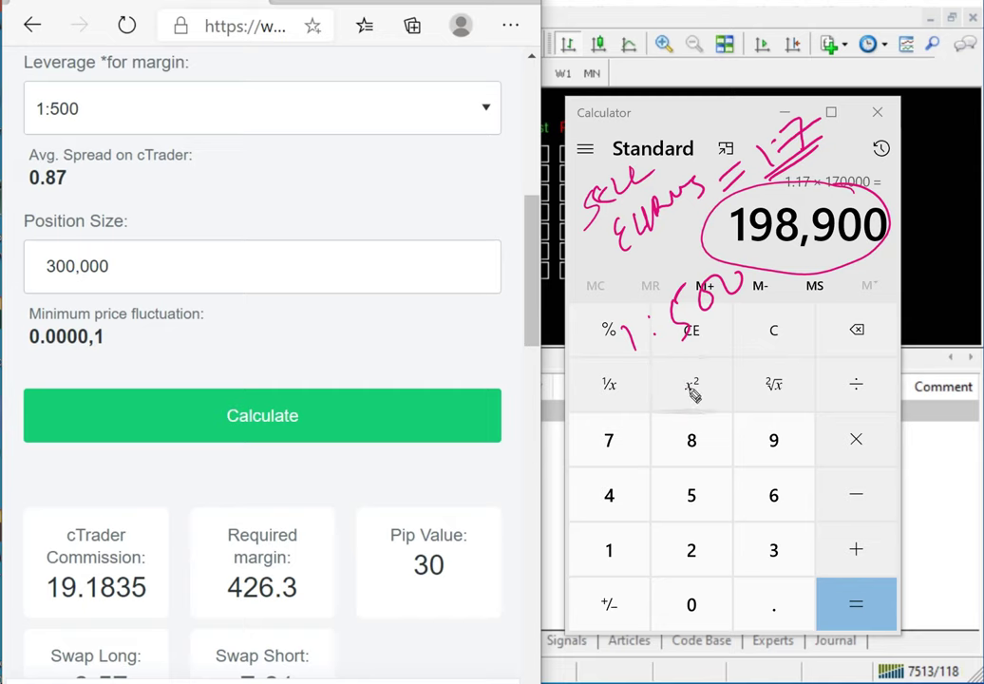
{"action": "mouse_move", "coordinate": [693, 390]}
{"action": "left_mouse_down"}
{"action": "mouse_move", "coordinate": [686, 399]}
{"action": "mouse_move", "coordinate": [698, 416]}
{"action": "mouse_move", "coordinate": [731, 351]}
{"action": "mouse_move", "coordinate": [781, 314]}
{"action": "left_mouse_up"}
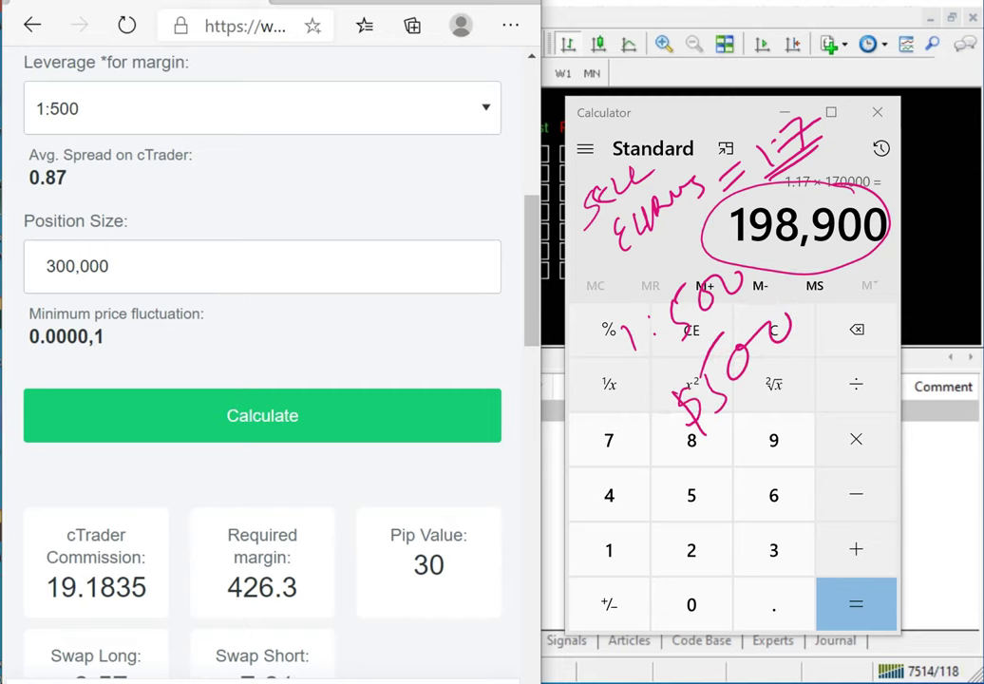
Return to the margin calculator page and choose EURUSD as the currency pair.
{"action": "scroll", "coordinate": [205, 218], "scroll_direction": "up", "scroll_amount": 3}
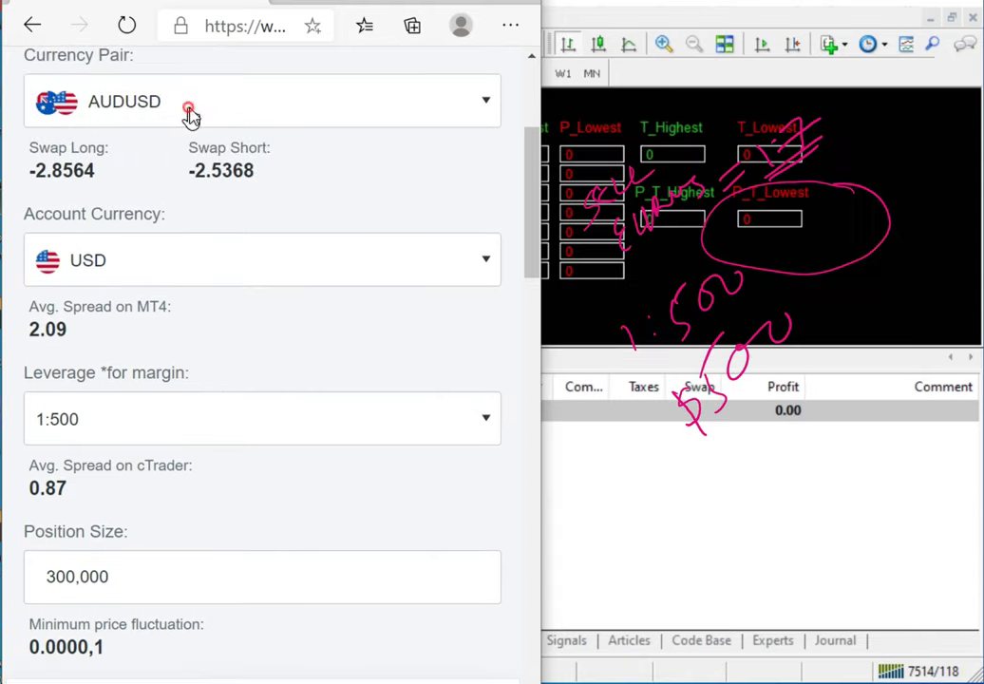
{"action": "left_click", "coordinate": [191, 110]}
{"action": "type", "text": "euru"}
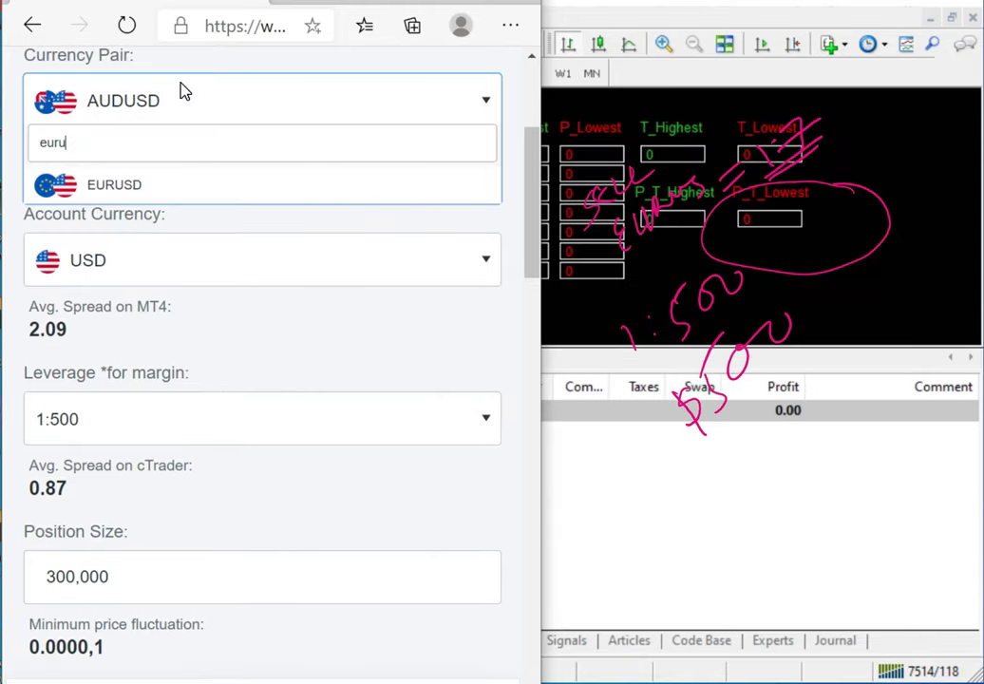
{"action": "left_click", "coordinate": [173, 184]}
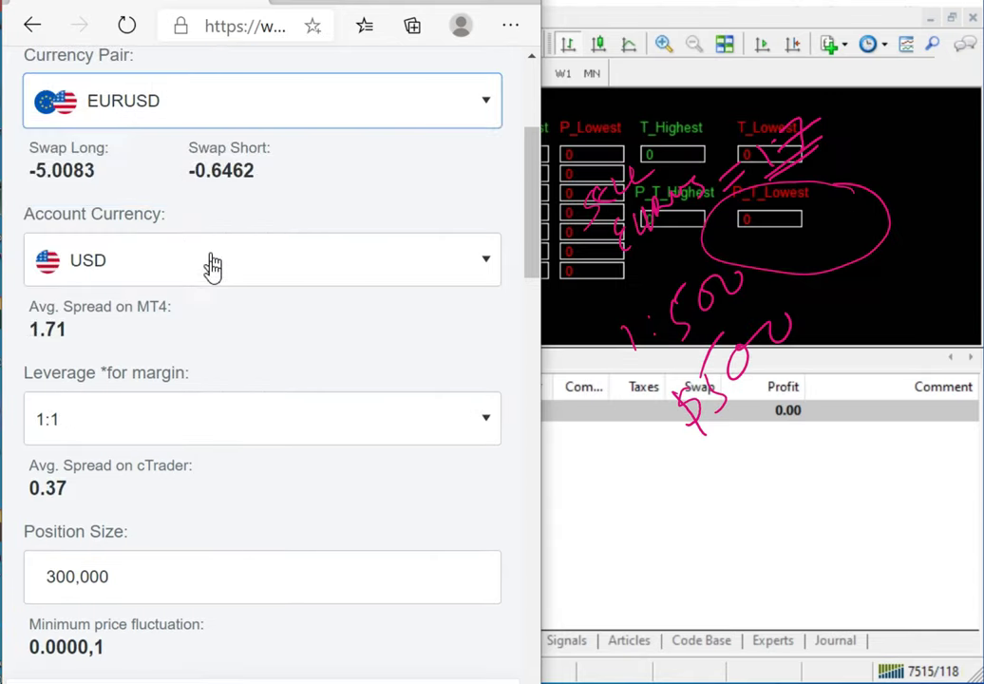
Calculate the EURUSD margin for a position size of 170,000 at 1:500 leverage.
{"action": "left_click", "coordinate": [109, 435]}
{"action": "scroll", "coordinate": [114, 427], "scroll_direction": "down", "scroll_amount": 4}
{"action": "scroll", "coordinate": [120, 134], "scroll_direction": "down", "scroll_amount": 3}
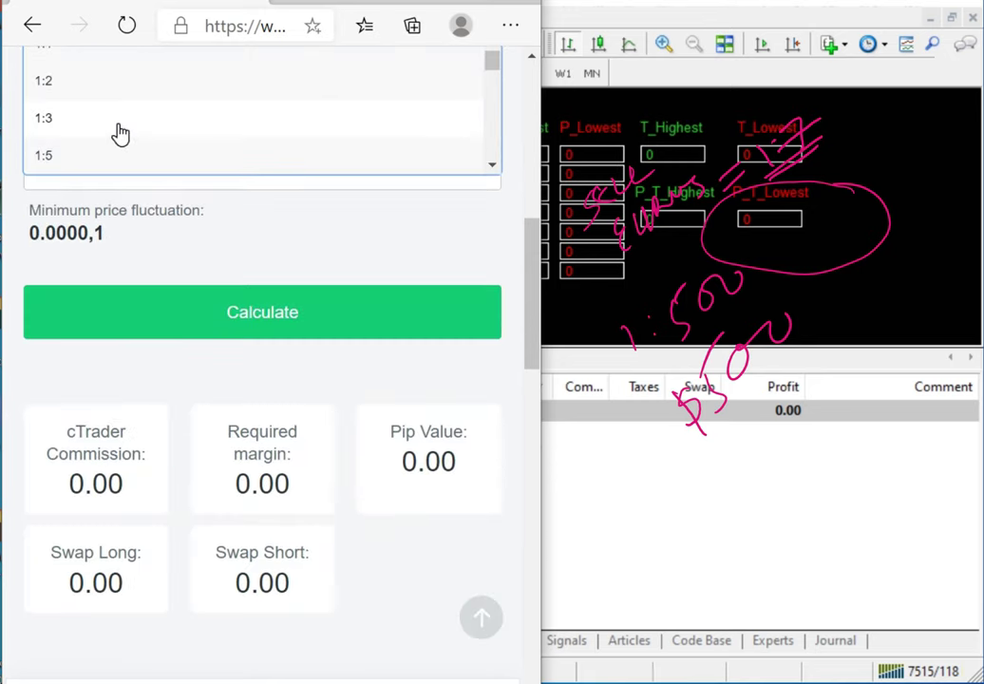
{"action": "scroll", "coordinate": [121, 134], "scroll_direction": "down", "scroll_amount": 6}
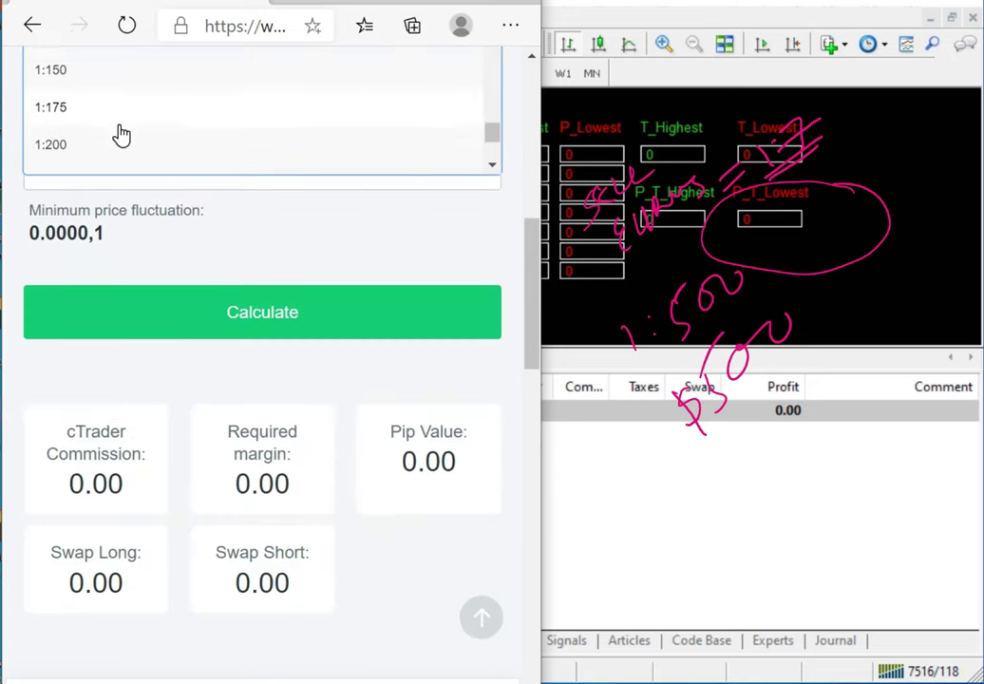
{"action": "left_click", "coordinate": [101, 150]}
{"action": "scroll", "coordinate": [185, 190], "scroll_direction": "up", "scroll_amount": 5}
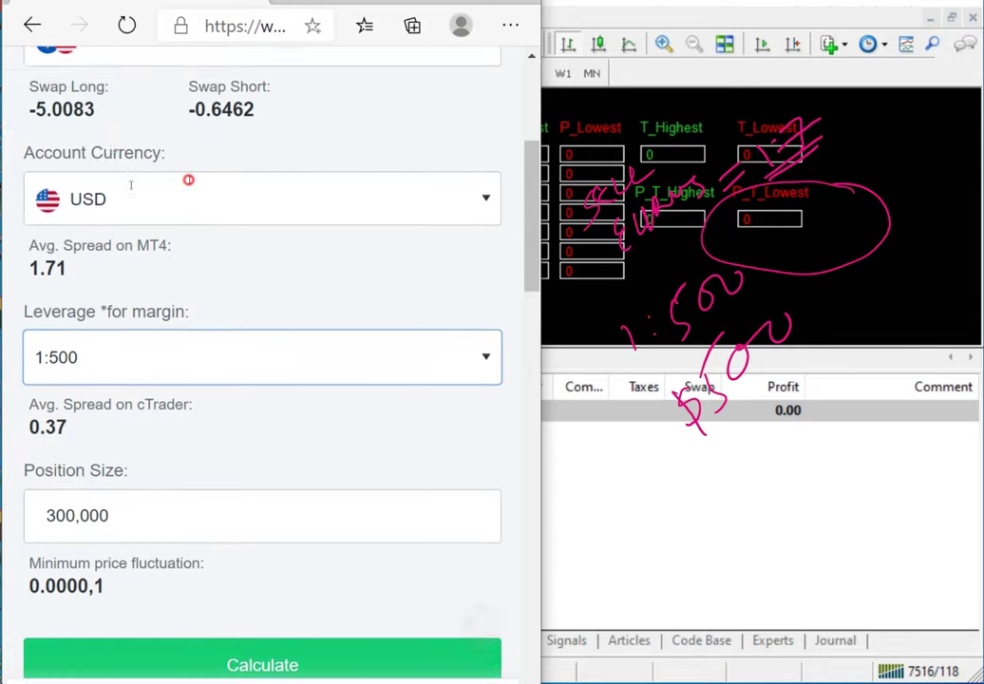
{"action": "left_click_drag", "start_coordinate": [112, 214], "coordinate": [190, 169]}
{"action": "left_click", "coordinate": [152, 593]}
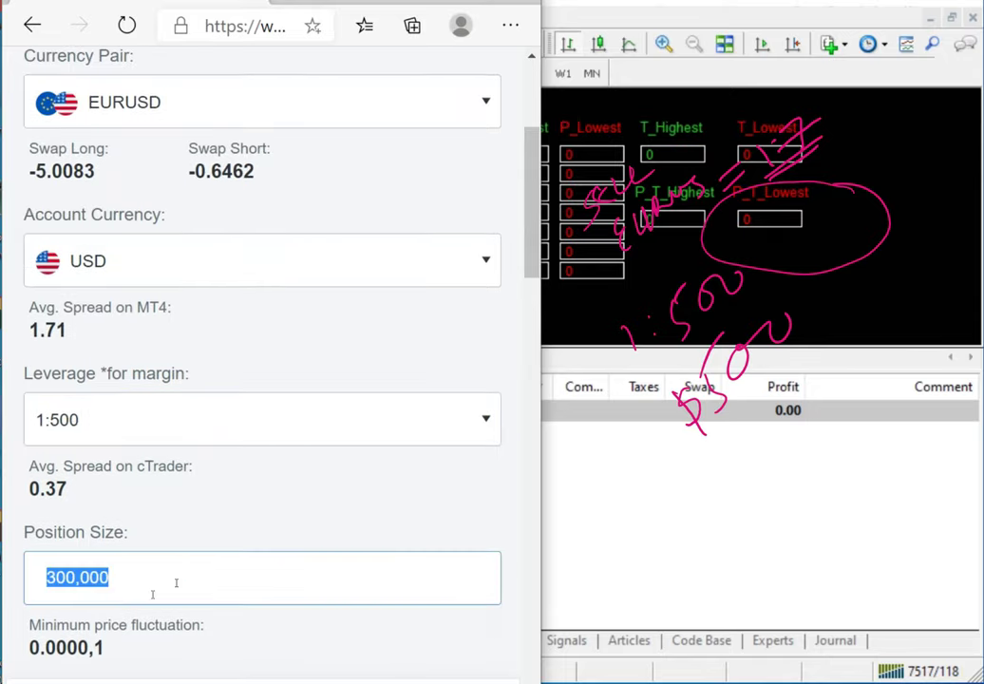
{"action": "type", "text": "17"}
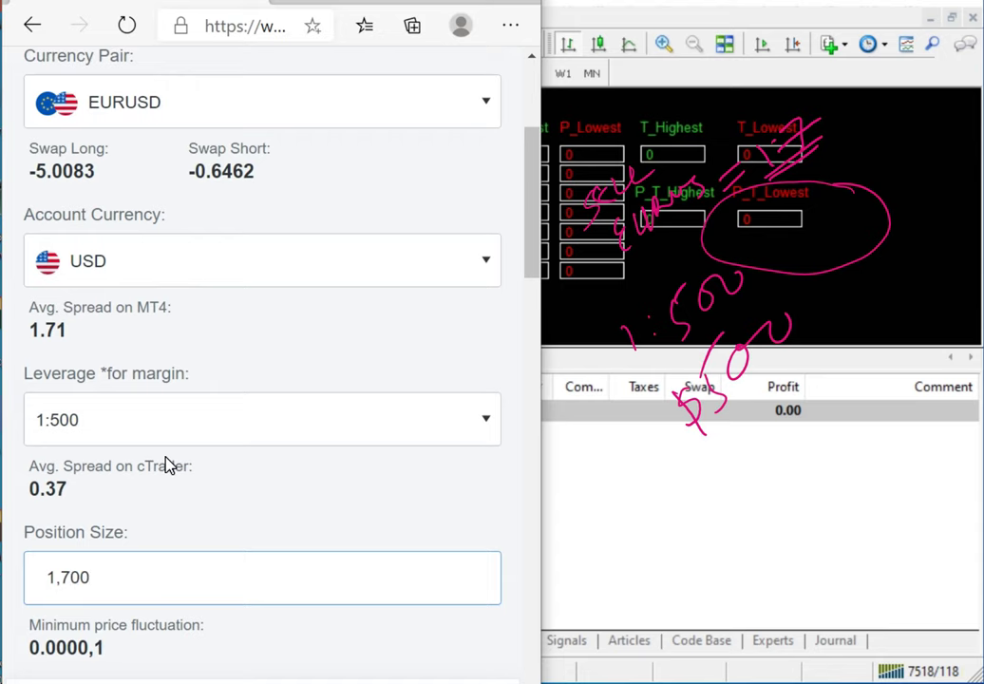
{"action": "scroll", "coordinate": [166, 466], "scroll_direction": "down", "scroll_amount": 3}
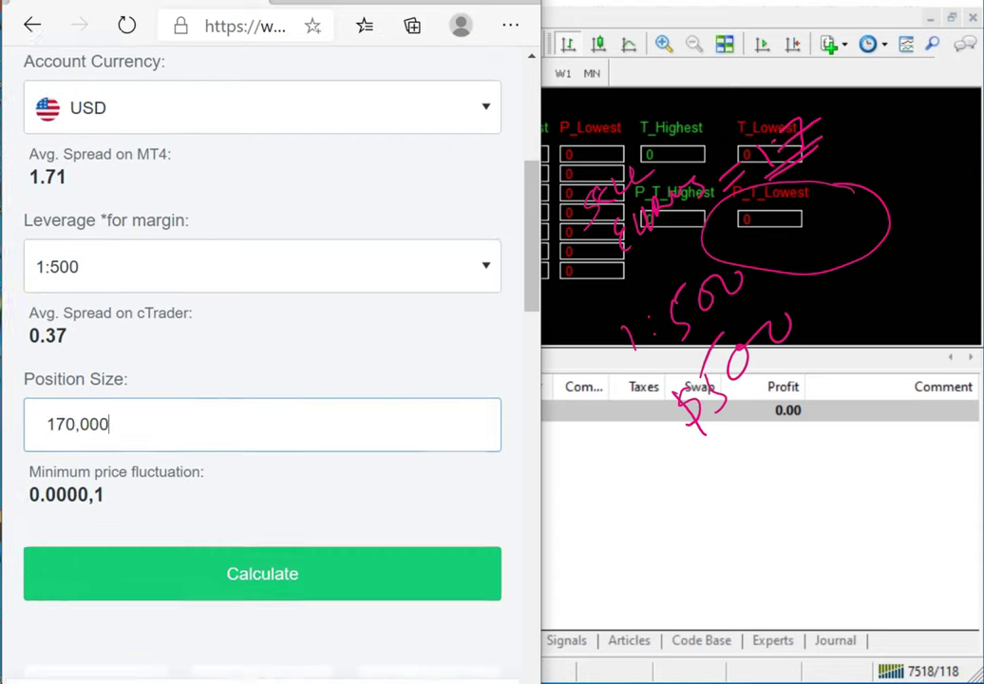
{"action": "left_click", "coordinate": [240, 521]}
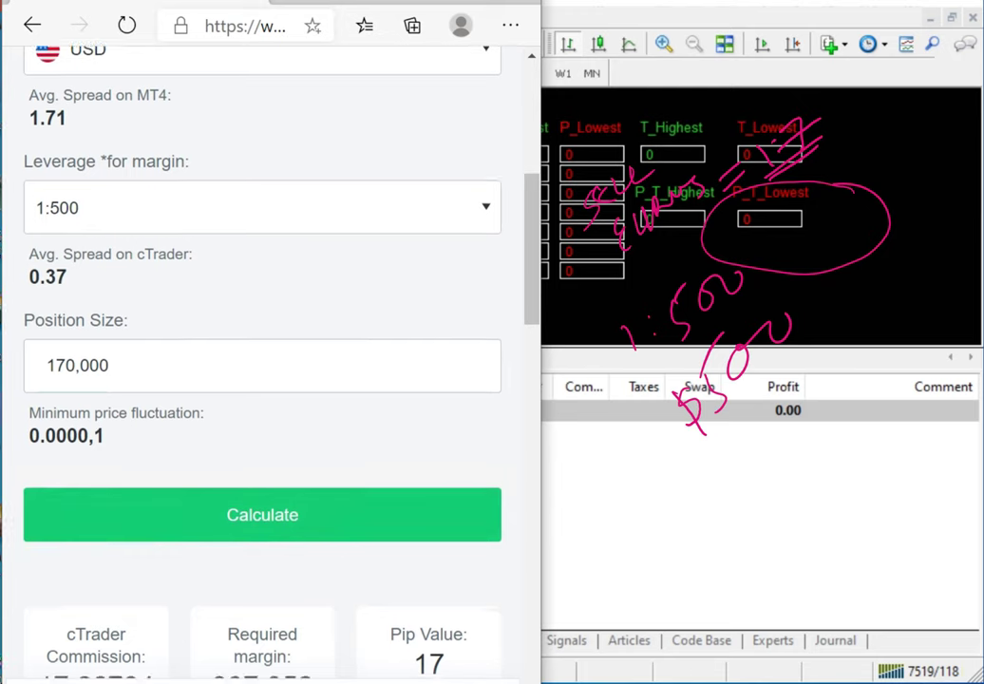
Circle the required margin result for the EURUSD calculation with the pen.
{"action": "scroll", "coordinate": [361, 372], "scroll_direction": "down", "scroll_amount": 1}
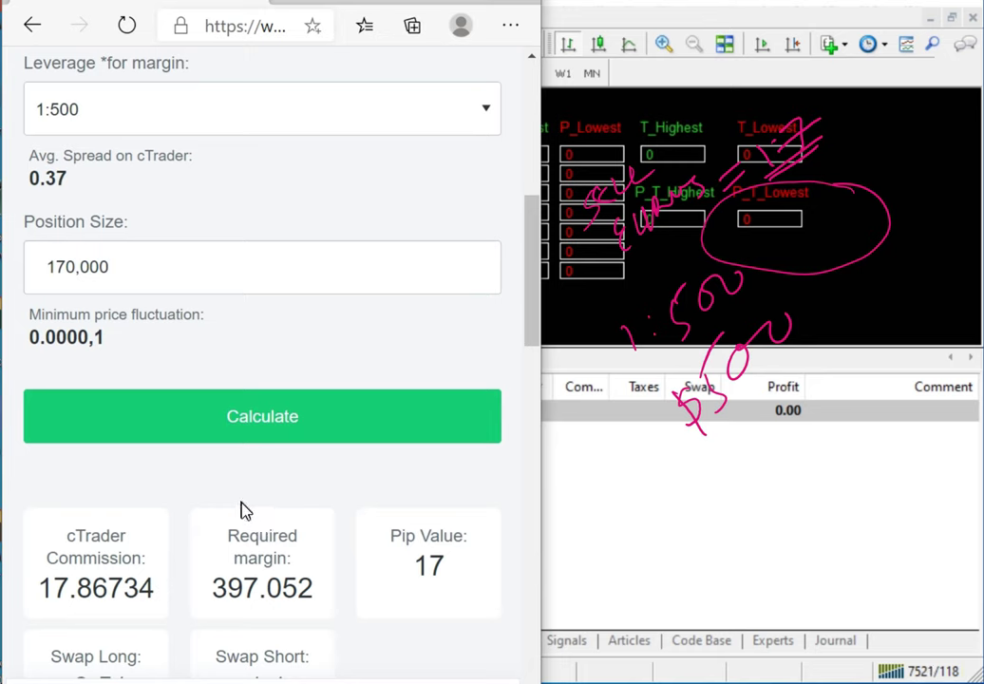
{"action": "mouse_move", "coordinate": [231, 496]}
{"action": "left_mouse_down"}
{"action": "mouse_move", "coordinate": [293, 621]}
{"action": "mouse_move", "coordinate": [232, 494]}
{"action": "left_mouse_up"}
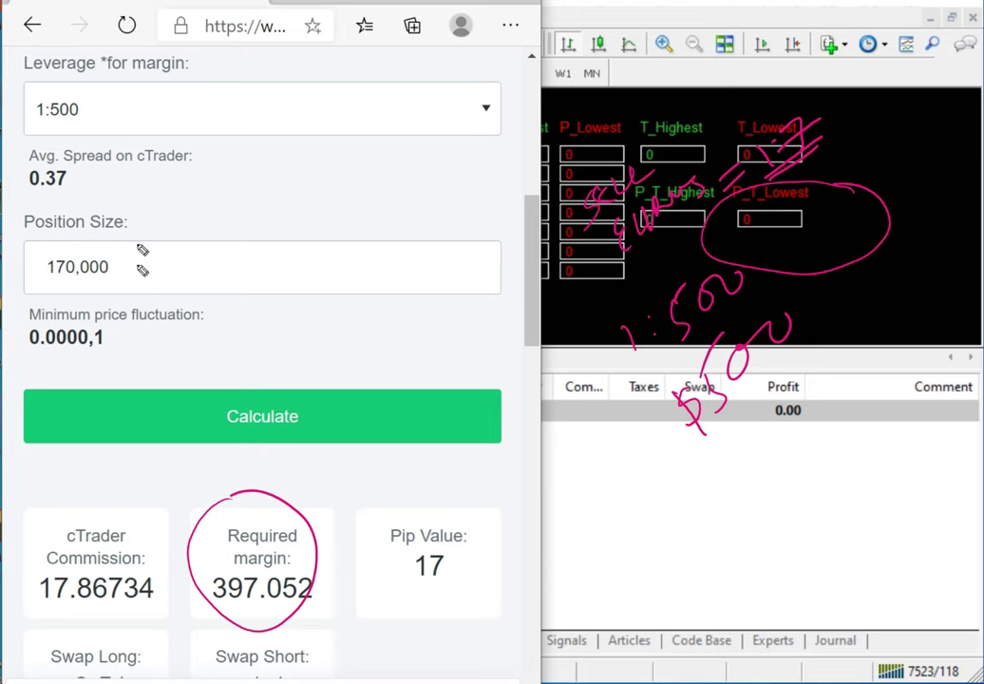
Recalculate the EURUSD margin for a position size of 180,000 and again for 190,000 at 1:500 leverage.
{"action": "left_click_drag", "start_coordinate": [129, 267], "coordinate": [27, 211]}
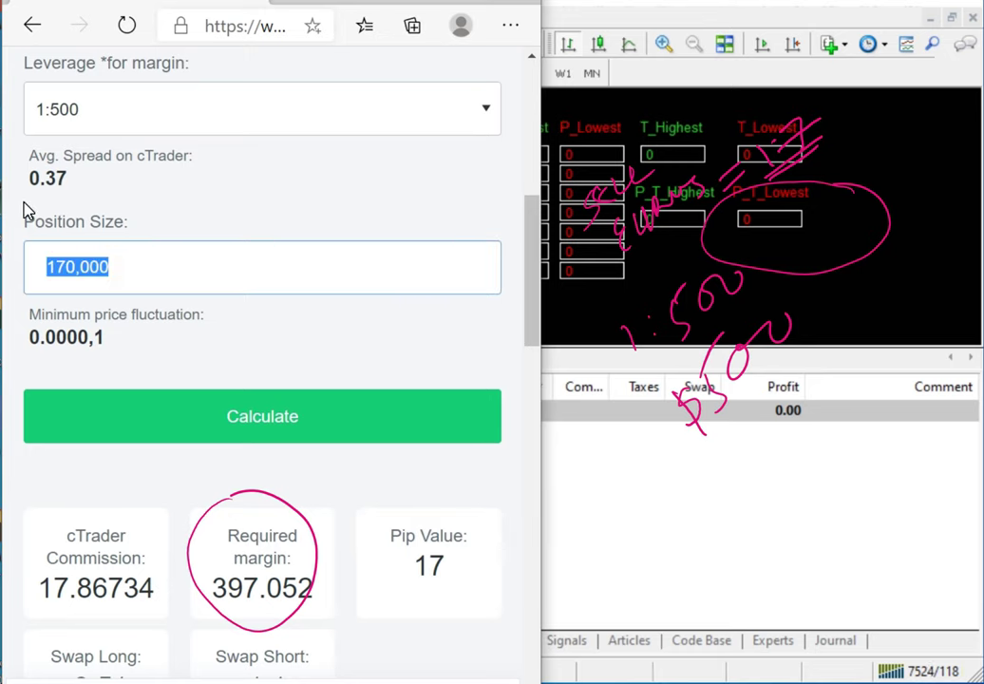
{"action": "type", "text": "1"}
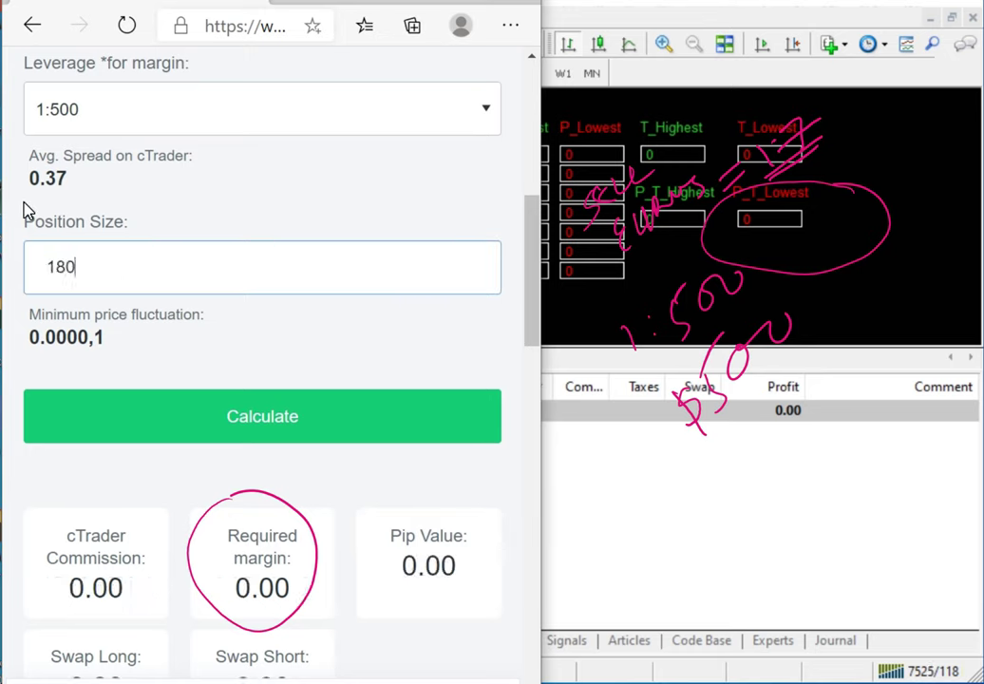
{"action": "left_click", "coordinate": [302, 431]}
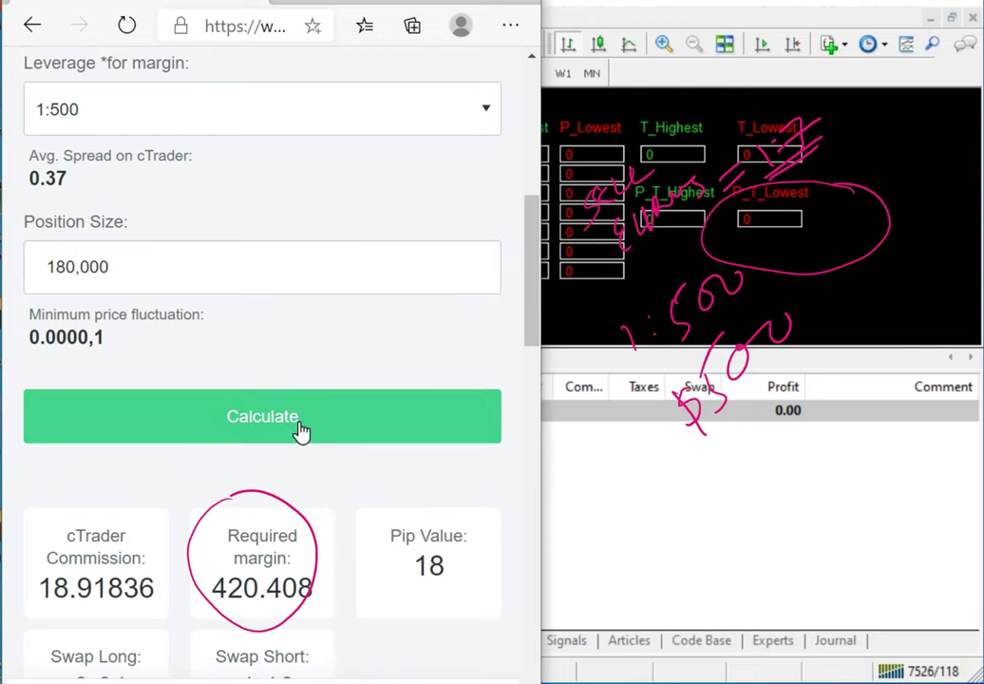
{"action": "left_click_drag", "start_coordinate": [113, 267], "coordinate": [5, 265]}
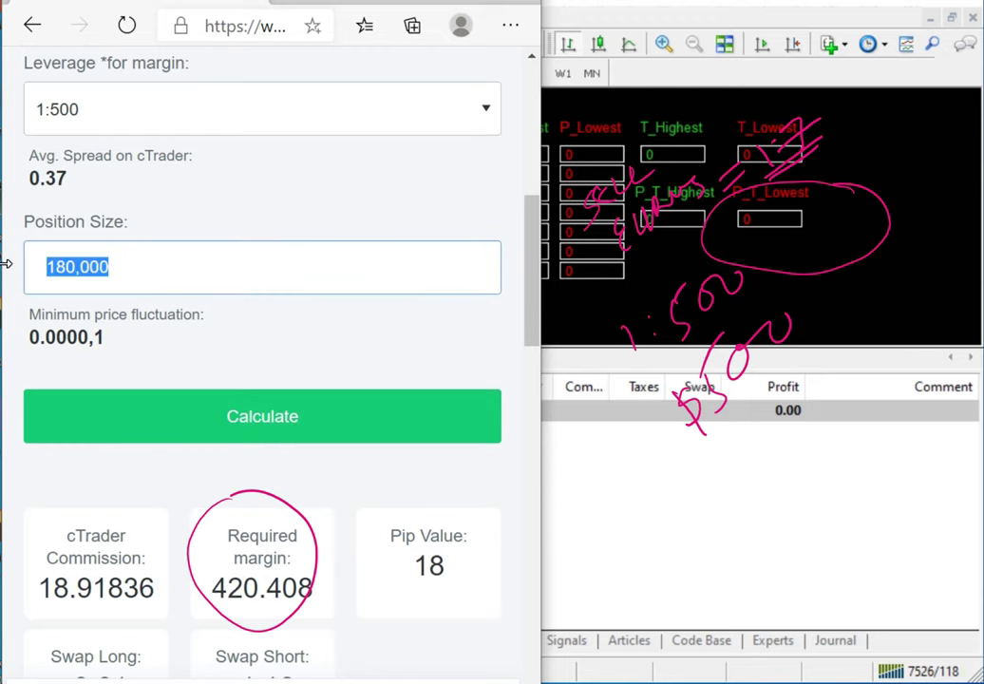
{"action": "type", "text": "190000"}
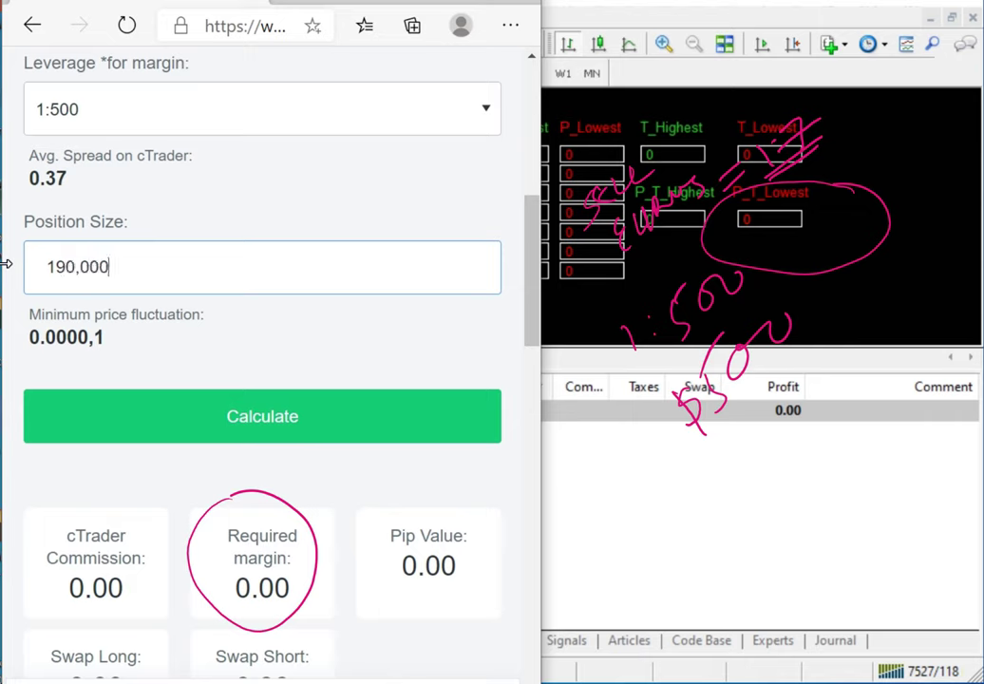
{"action": "left_click", "coordinate": [256, 428]}
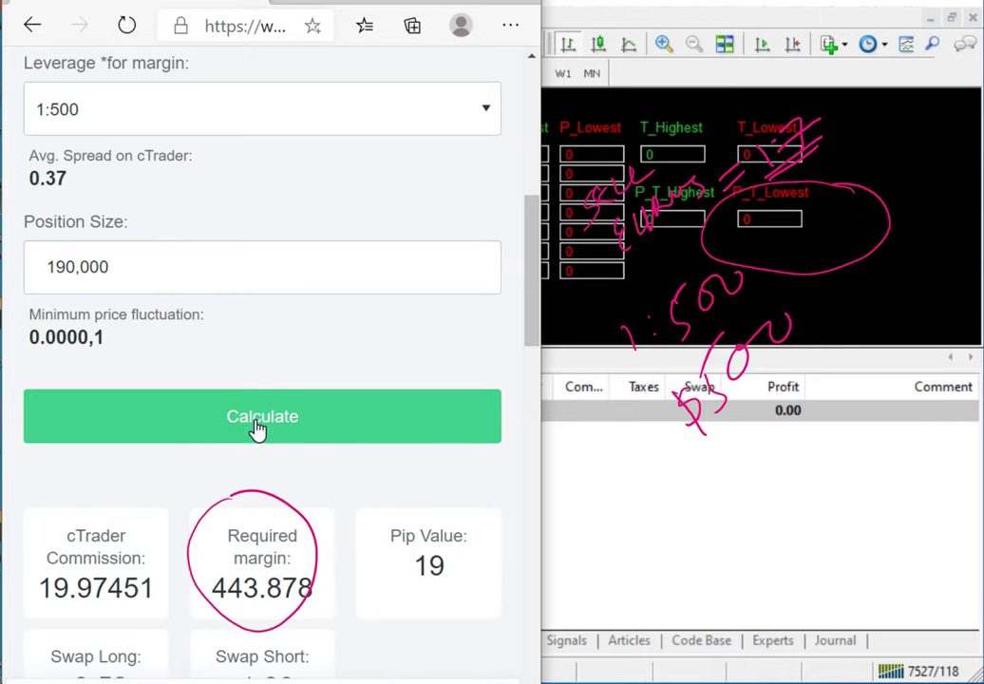
Recalculate the EURUSD margin for a position size of 210,000 at 1:500 leverage.
{"action": "left_click_drag", "start_coordinate": [103, 251], "coordinate": [3, 232]}
{"action": "type", "text": "2000"}
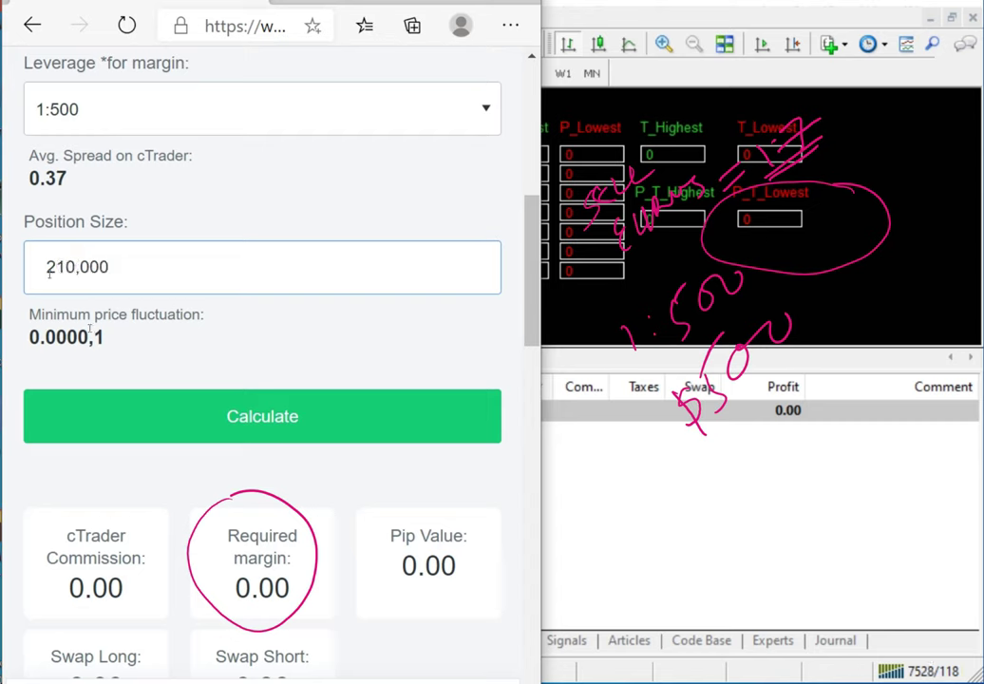
{"action": "left_click", "coordinate": [246, 414]}
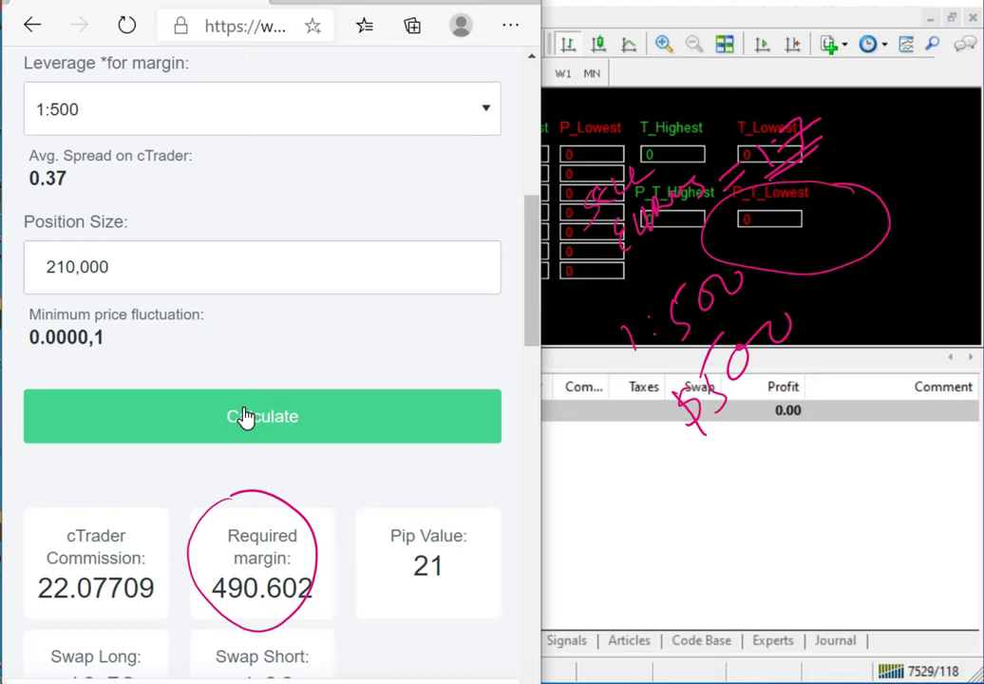
Switch to the MetaTrader terminal and handwrite "1.7 lot" and "$500" in the empty trade area, double-underlining both.
{"action": "left_click", "coordinate": [741, 474]}
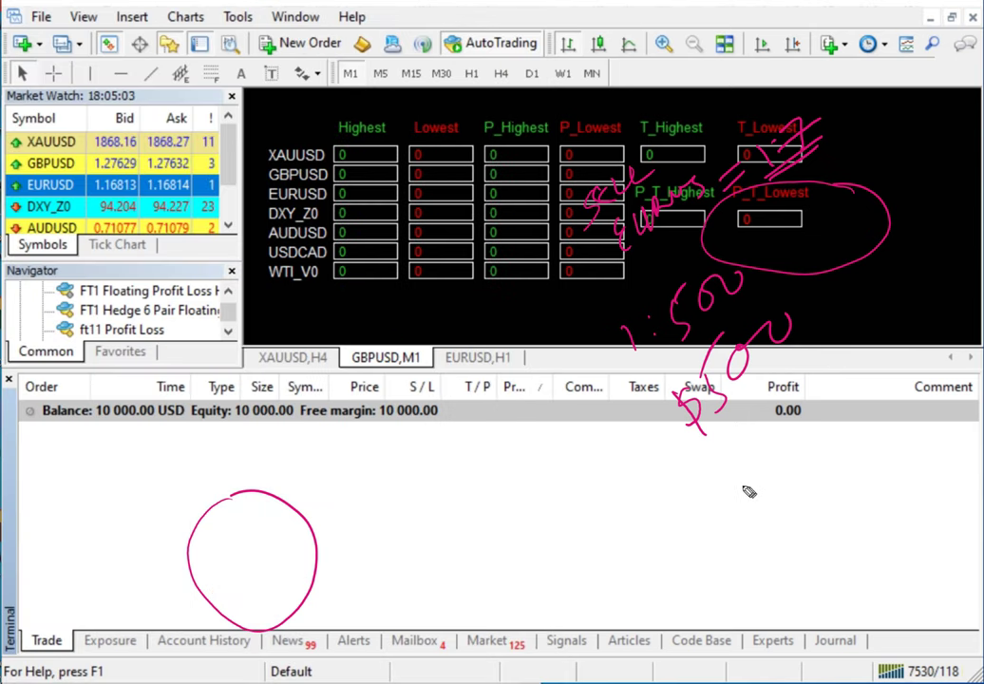
{"action": "mouse_move", "coordinate": [746, 482]}
{"action": "left_mouse_down"}
{"action": "mouse_move", "coordinate": [736, 523]}
{"action": "mouse_move", "coordinate": [772, 509]}
{"action": "left_mouse_up"}
{"action": "left_click", "coordinate": [756, 498]}
{"action": "mouse_move", "coordinate": [810, 447]}
{"action": "left_mouse_down"}
{"action": "mouse_move", "coordinate": [809, 480]}
{"action": "mouse_move", "coordinate": [829, 503]}
{"action": "left_mouse_up"}
{"action": "left_click_drag", "start_coordinate": [841, 439], "coordinate": [844, 493]}
{"action": "left_click_drag", "start_coordinate": [825, 459], "coordinate": [860, 446]}
{"action": "left_click_drag", "start_coordinate": [743, 549], "coordinate": [861, 466]}
{"action": "left_click_drag", "start_coordinate": [759, 551], "coordinate": [838, 500]}
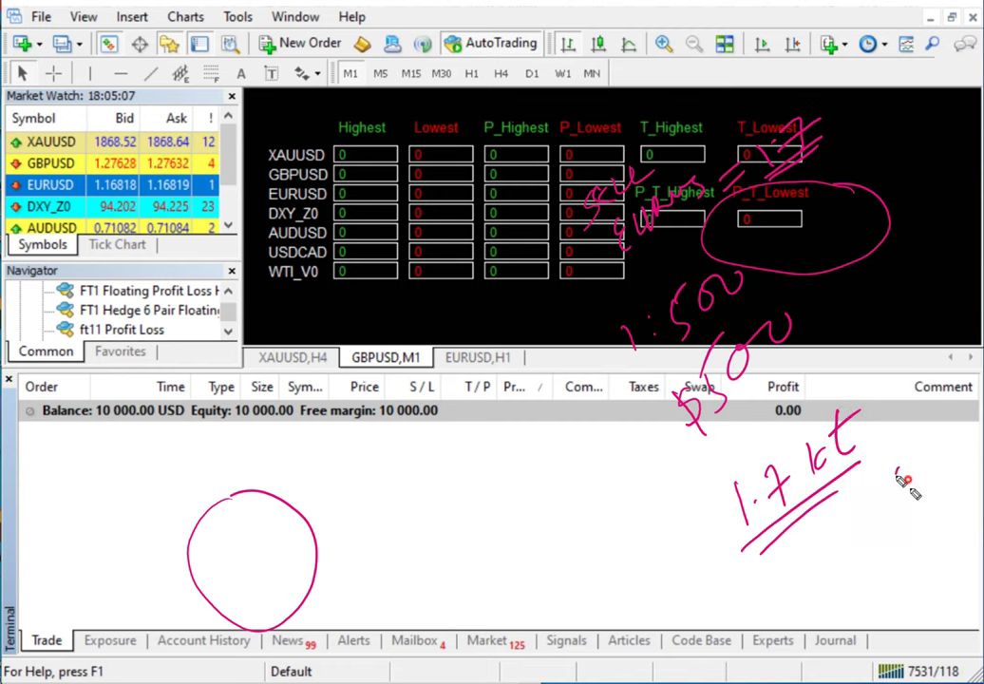
{"action": "mouse_move", "coordinate": [903, 480]}
{"action": "left_mouse_down"}
{"action": "mouse_move", "coordinate": [958, 446]}
{"action": "mouse_move", "coordinate": [933, 500]}
{"action": "mouse_move", "coordinate": [959, 471]}
{"action": "left_mouse_up"}
{"action": "left_click_drag", "start_coordinate": [904, 521], "coordinate": [964, 481]}
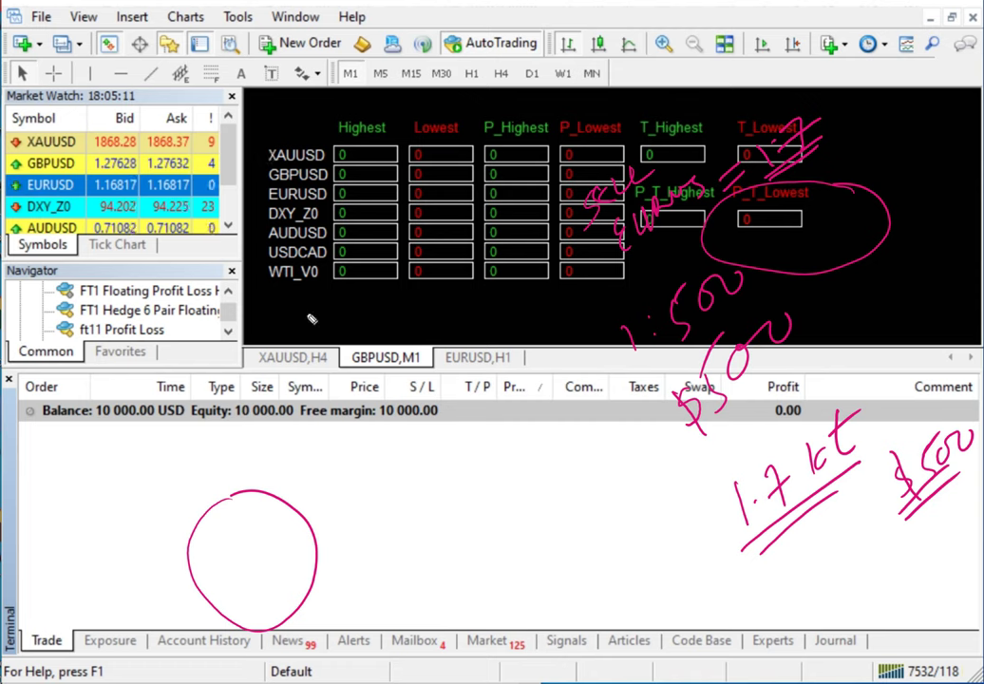
Number the symbols XAUUSD through USDCAD from 1 to 6 with the pen and circle WTI_V0 below them.
{"action": "mouse_move", "coordinate": [251, 150]}
{"action": "left_mouse_down"}
{"action": "mouse_move", "coordinate": [264, 182]}
{"action": "mouse_move", "coordinate": [255, 201]}
{"action": "left_mouse_up"}
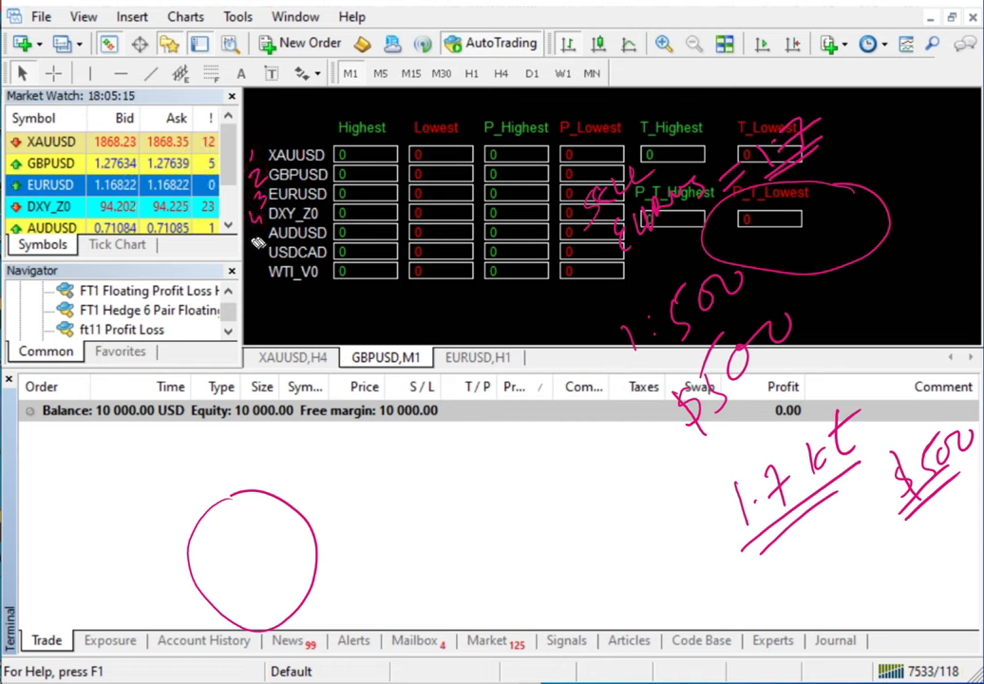
{"action": "left_click_drag", "start_coordinate": [255, 245], "coordinate": [257, 260]}
{"action": "left_click_drag", "start_coordinate": [245, 140], "coordinate": [255, 139]}
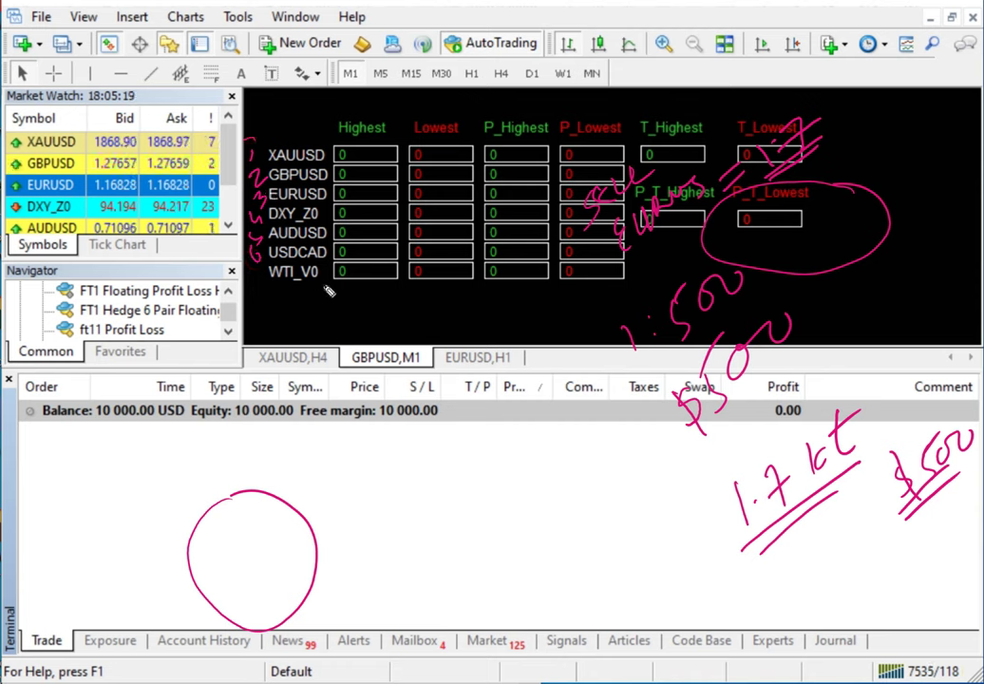
{"action": "mouse_move", "coordinate": [312, 269]}
{"action": "left_mouse_down"}
{"action": "mouse_move", "coordinate": [322, 282]}
{"action": "mouse_move", "coordinate": [321, 268]}
{"action": "left_mouse_up"}
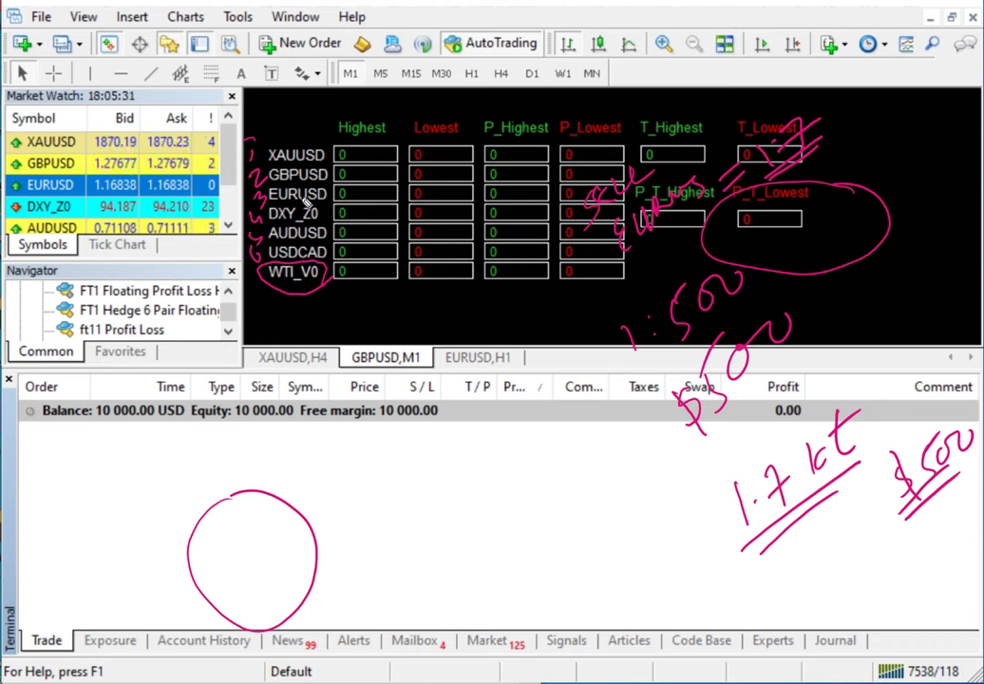
Underline the account balance and handwrite "6x$500" with a double-underlined "$3000" beneath it.
{"action": "left_click_drag", "start_coordinate": [95, 432], "coordinate": [187, 429]}
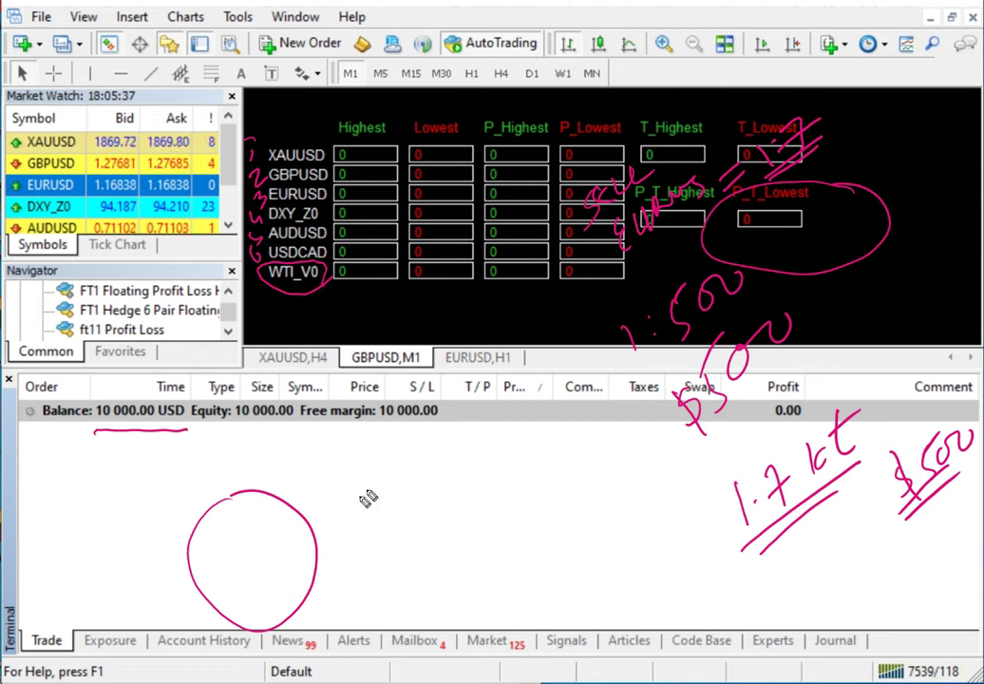
{"action": "mouse_move", "coordinate": [368, 503]}
{"action": "left_mouse_down"}
{"action": "mouse_move", "coordinate": [376, 518]}
{"action": "mouse_move", "coordinate": [429, 479]}
{"action": "mouse_move", "coordinate": [437, 512]}
{"action": "left_mouse_up"}
{"action": "mouse_move", "coordinate": [443, 436]}
{"action": "left_mouse_down"}
{"action": "mouse_move", "coordinate": [429, 475]}
{"action": "mouse_move", "coordinate": [490, 439]}
{"action": "left_mouse_up"}
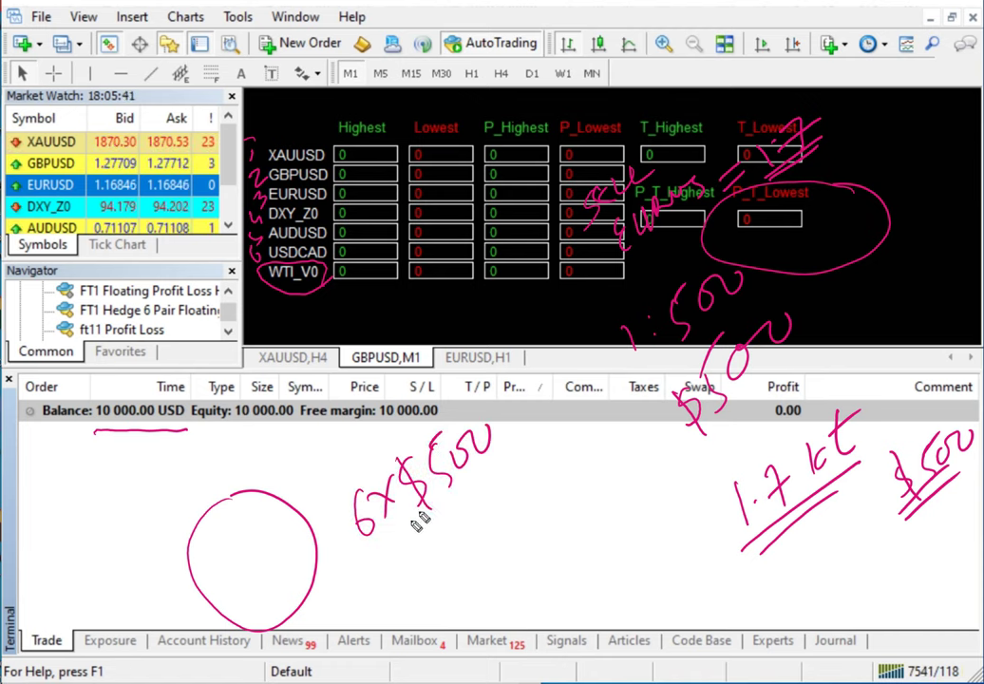
{"action": "left_click", "coordinate": [375, 571]}
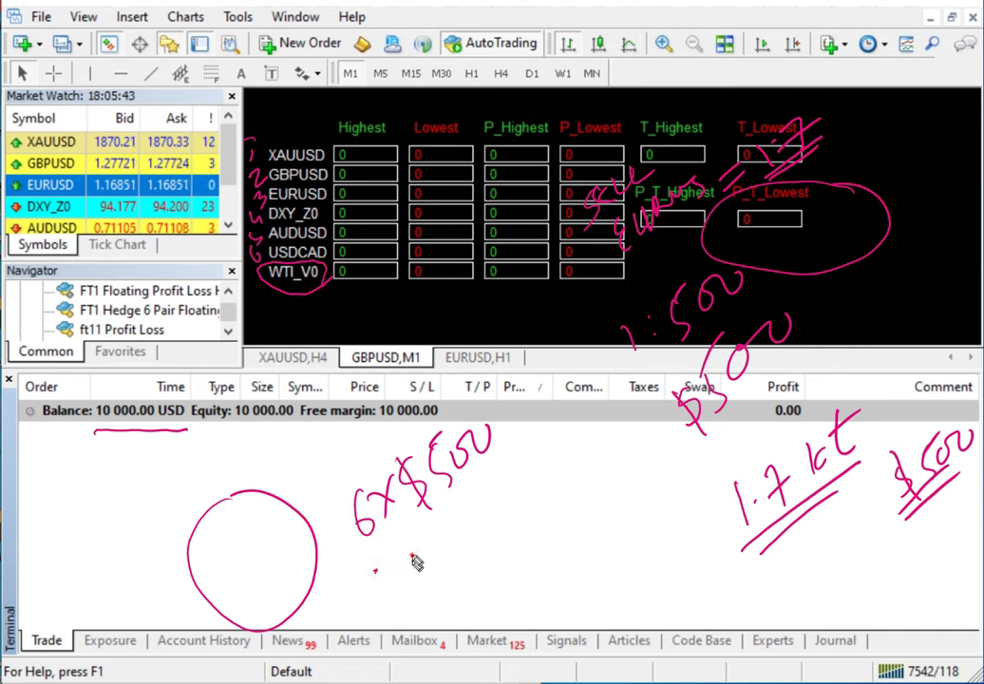
{"action": "left_click_drag", "start_coordinate": [422, 559], "coordinate": [418, 595]}
{"action": "left_click_drag", "start_coordinate": [438, 538], "coordinate": [443, 564]}
{"action": "left_click_drag", "start_coordinate": [468, 518], "coordinate": [485, 504]}
{"action": "left_click_drag", "start_coordinate": [504, 482], "coordinate": [501, 484]}
{"action": "left_click_drag", "start_coordinate": [428, 606], "coordinate": [530, 503]}
{"action": "left_click_drag", "start_coordinate": [439, 600], "coordinate": [525, 517]}
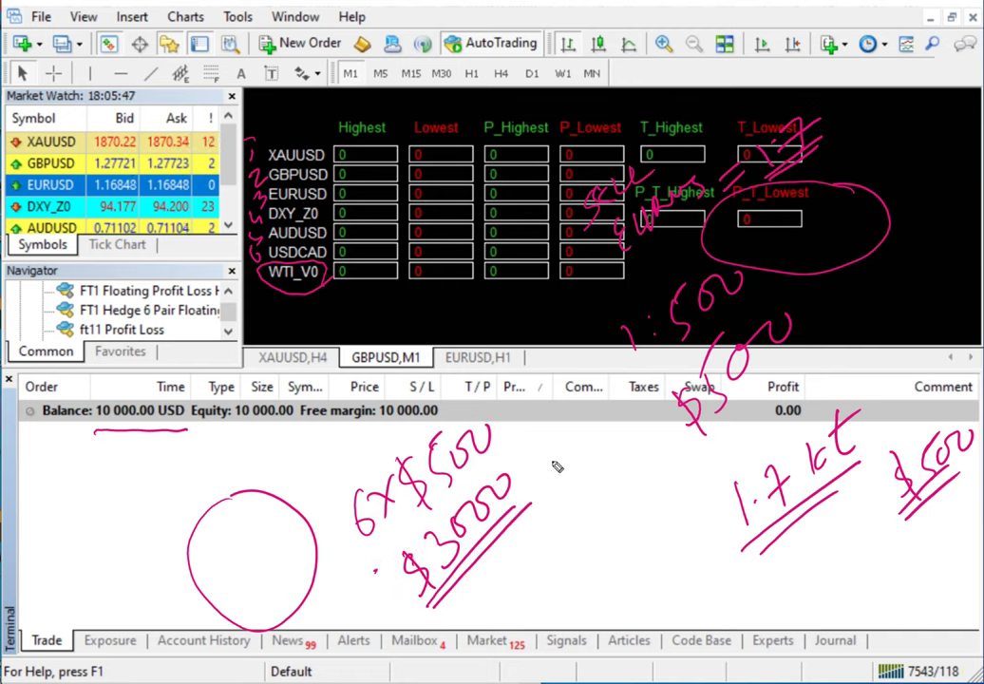
Handwrite "$7000" beside the $3000 figure and double-underline it.
{"action": "mouse_move", "coordinate": [531, 568]}
{"action": "left_mouse_down"}
{"action": "mouse_move", "coordinate": [513, 597]}
{"action": "mouse_move", "coordinate": [530, 603]}
{"action": "left_mouse_up"}
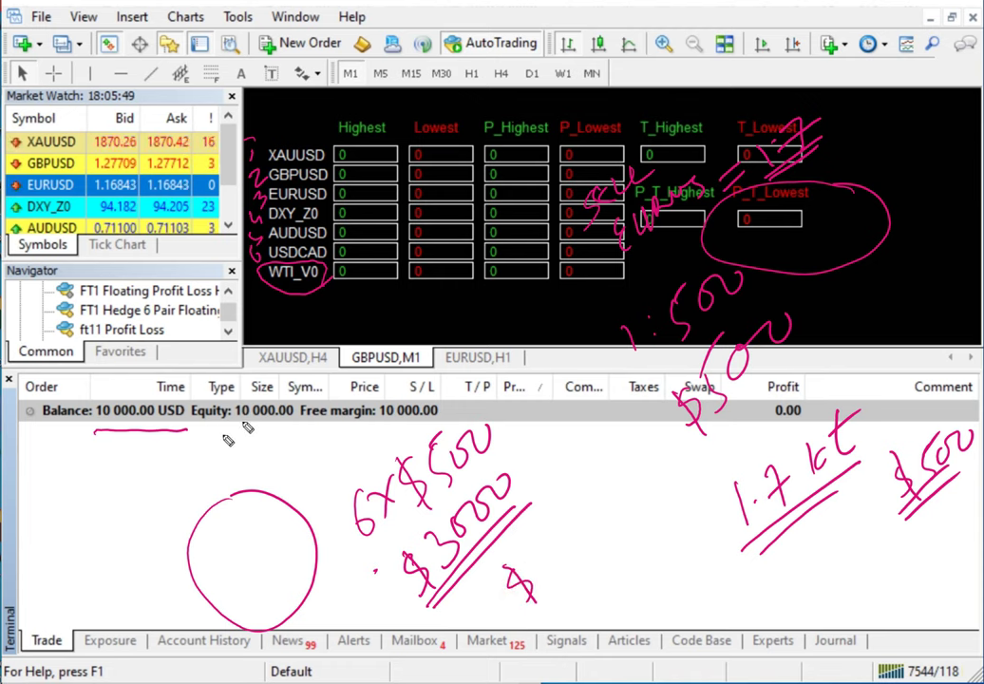
{"action": "mouse_move", "coordinate": [536, 547]}
{"action": "left_mouse_down"}
{"action": "mouse_move", "coordinate": [549, 543]}
{"action": "mouse_move", "coordinate": [542, 570]}
{"action": "mouse_move", "coordinate": [603, 487]}
{"action": "left_mouse_up"}
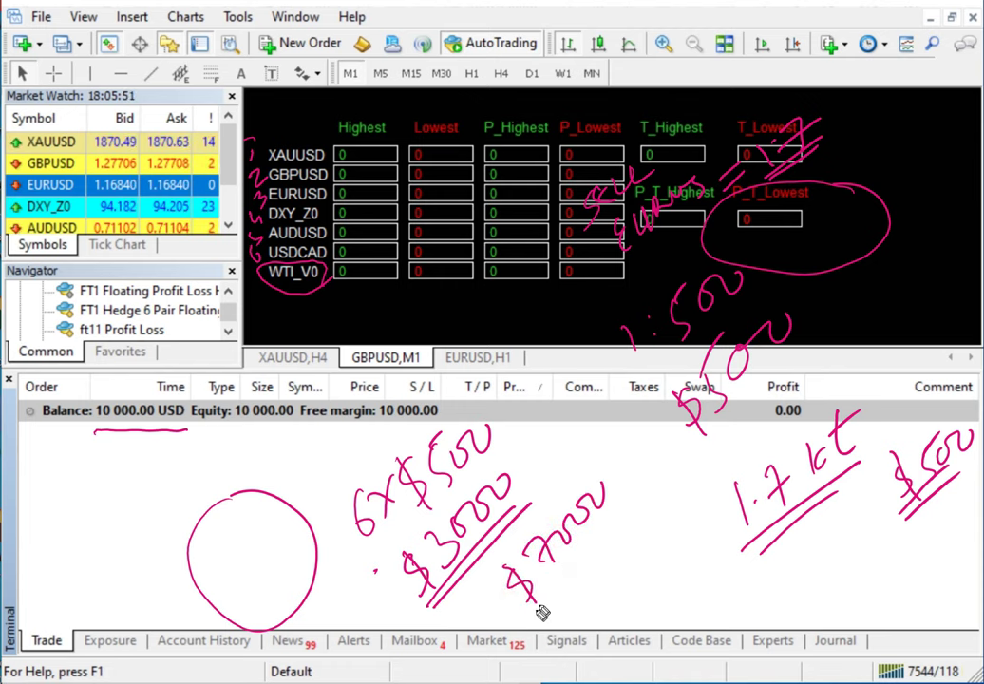
{"action": "mouse_move", "coordinate": [520, 605]}
{"action": "left_mouse_down"}
{"action": "mouse_move", "coordinate": [608, 492]}
{"action": "mouse_move", "coordinate": [627, 518]}
{"action": "left_mouse_up"}
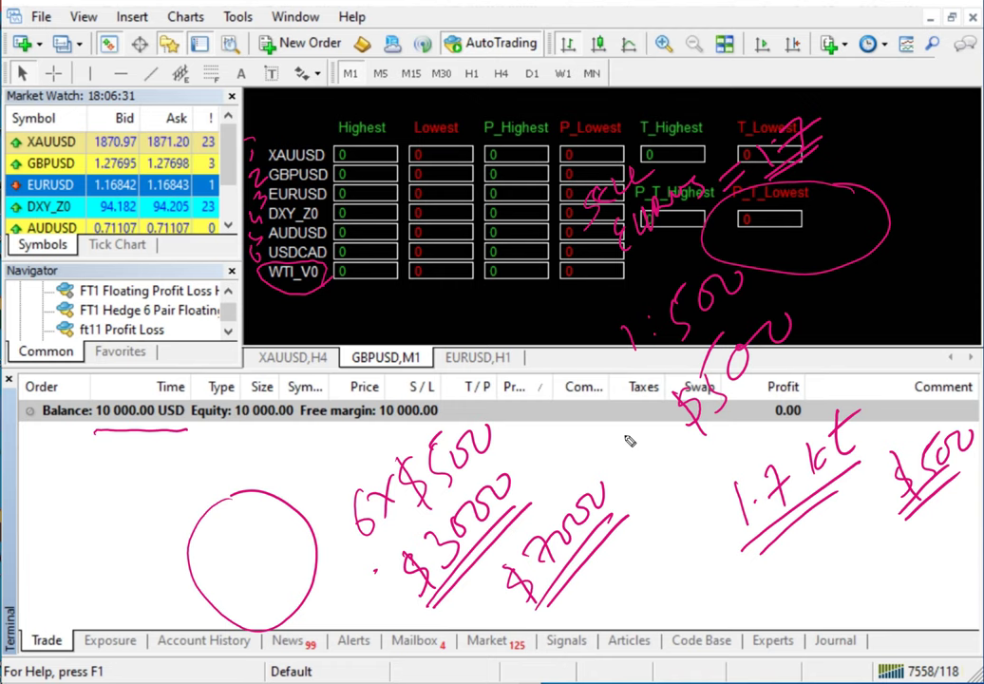
Handwrite an underlined "1.5" with "1.0" above it below the balance, then circle both and add an arrow.
{"action": "left_click_drag", "start_coordinate": [82, 508], "coordinate": [96, 540]}
{"action": "left_click_drag", "start_coordinate": [120, 479], "coordinate": [135, 471]}
{"action": "left_click_drag", "start_coordinate": [95, 580], "coordinate": [171, 502]}
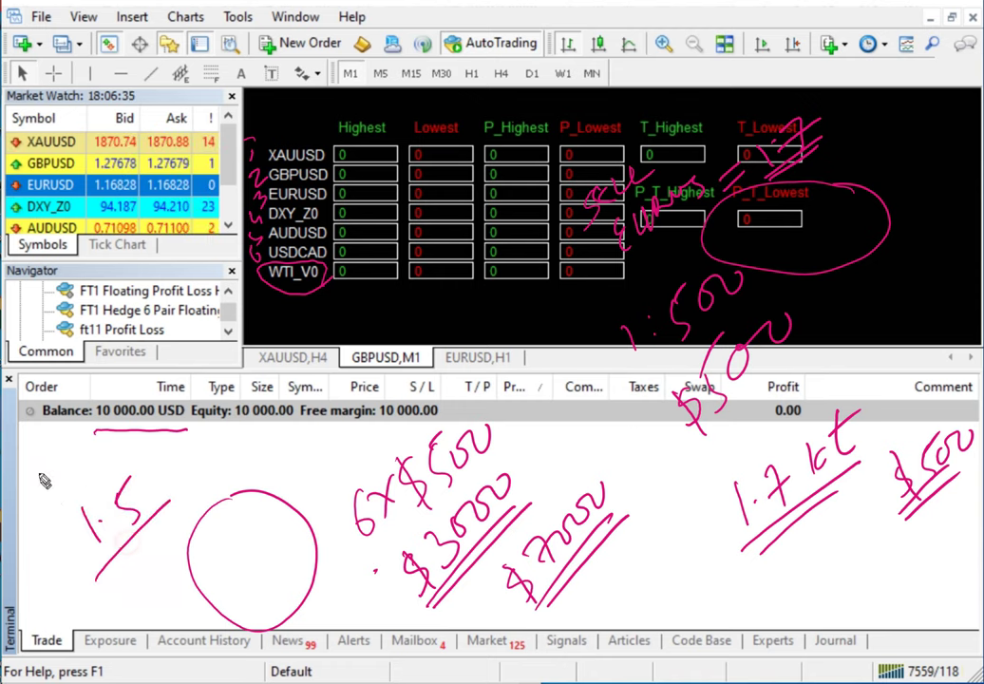
{"action": "mouse_move", "coordinate": [43, 454]}
{"action": "left_mouse_down"}
{"action": "mouse_move", "coordinate": [63, 468]}
{"action": "mouse_move", "coordinate": [93, 446]}
{"action": "mouse_move", "coordinate": [181, 499]}
{"action": "mouse_move", "coordinate": [171, 475]}
{"action": "mouse_move", "coordinate": [231, 475]}
{"action": "left_mouse_up"}
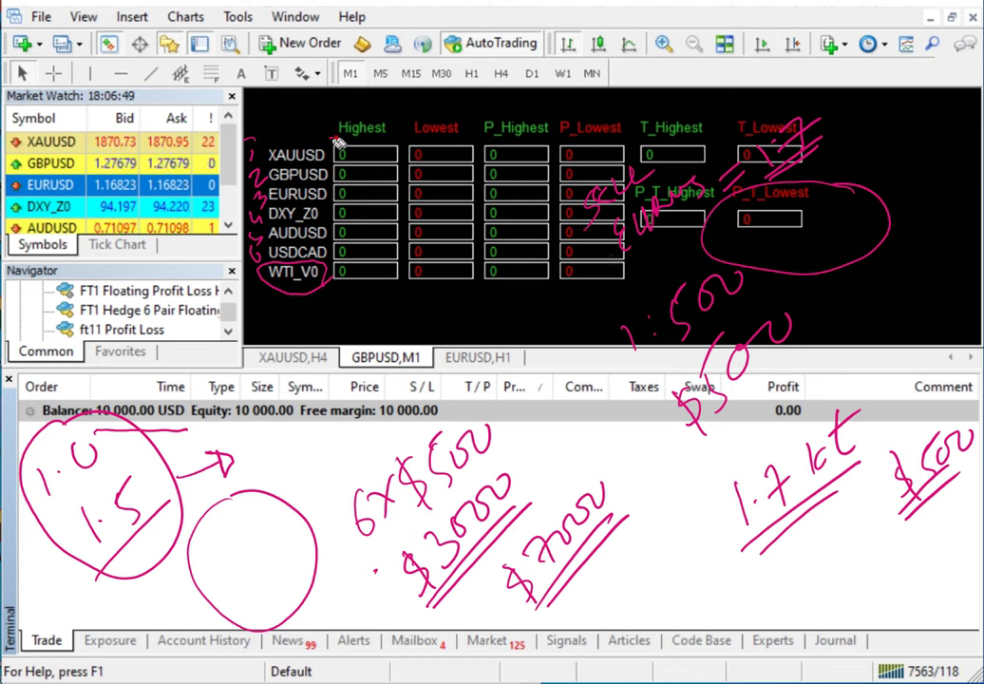
Underline the Highest and Lowest headings, draw a vertical line down each of their columns, and circle T_Highest.
{"action": "left_click_drag", "start_coordinate": [338, 139], "coordinate": [454, 140]}
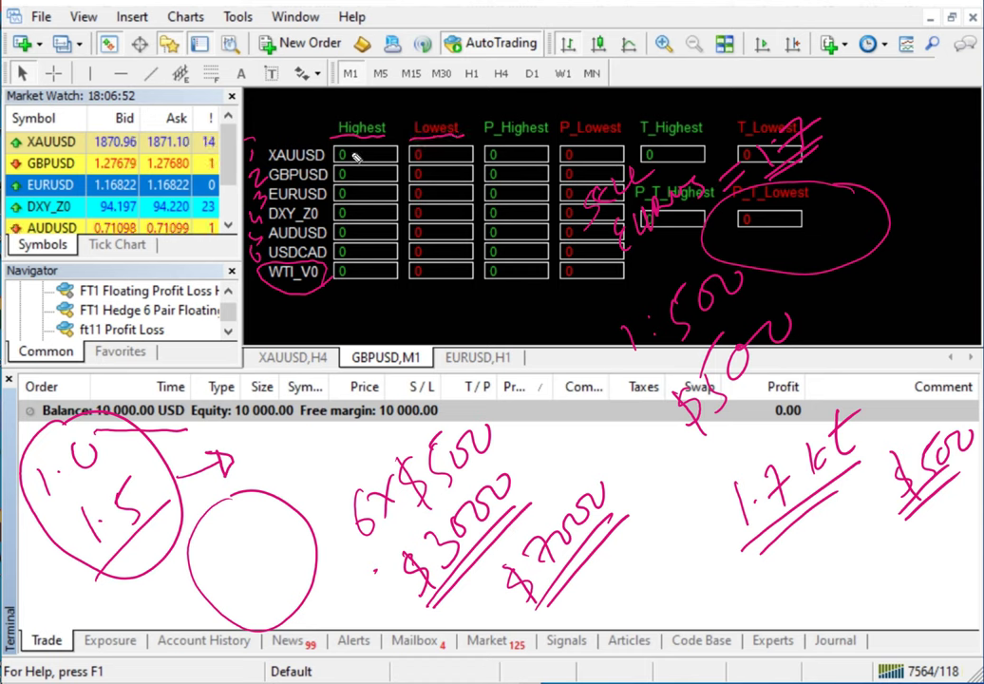
{"action": "left_click_drag", "start_coordinate": [436, 143], "coordinate": [435, 299]}
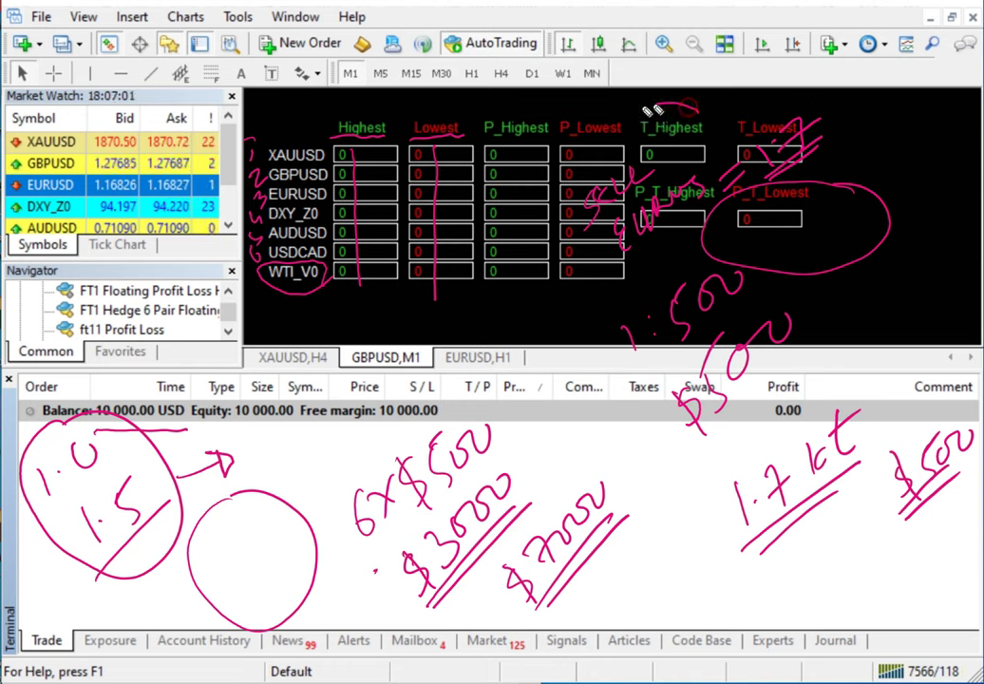
{"action": "left_click_drag", "start_coordinate": [702, 114], "coordinate": [710, 123]}
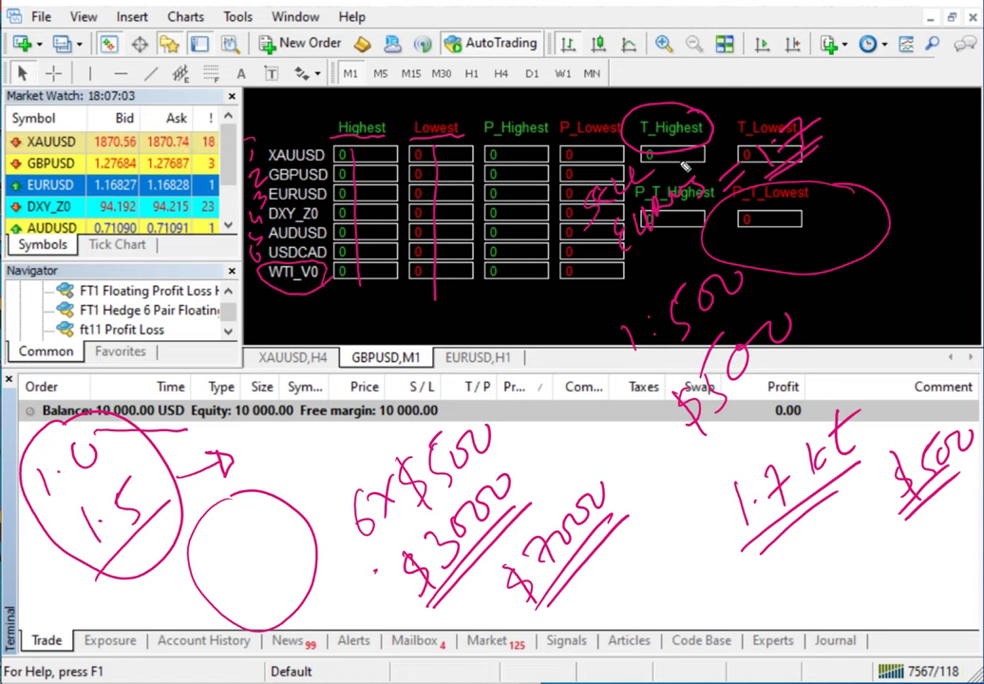
Erase all pen annotations and open the ft11 Profit Loss expert's inputs on the EURUSD H1 chart.
{"action": "key", "text": "e"}
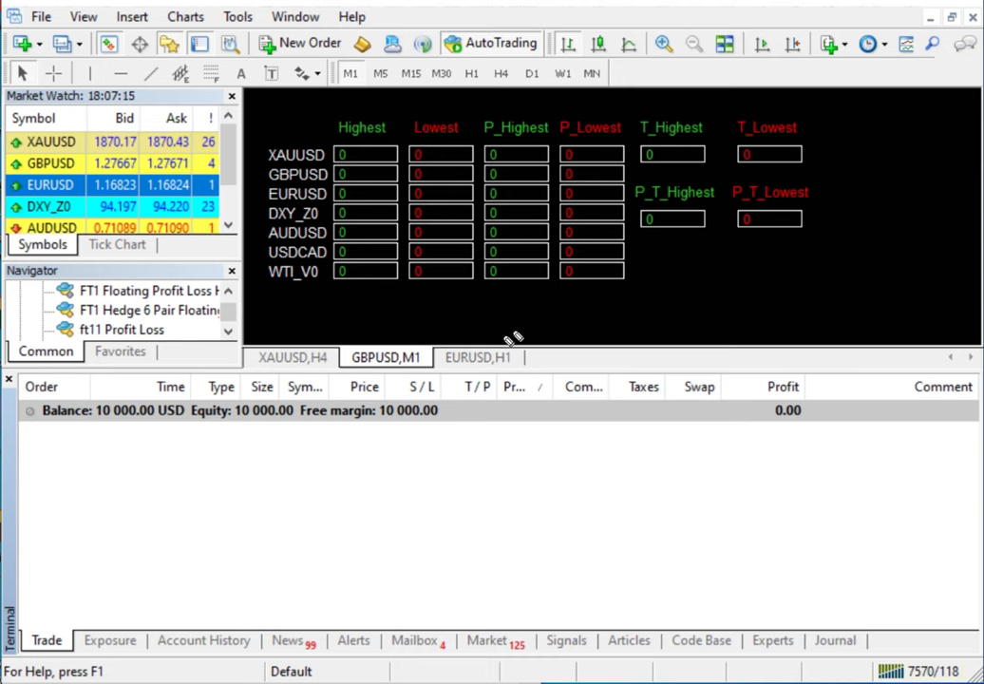
{"action": "left_click", "coordinate": [492, 362]}
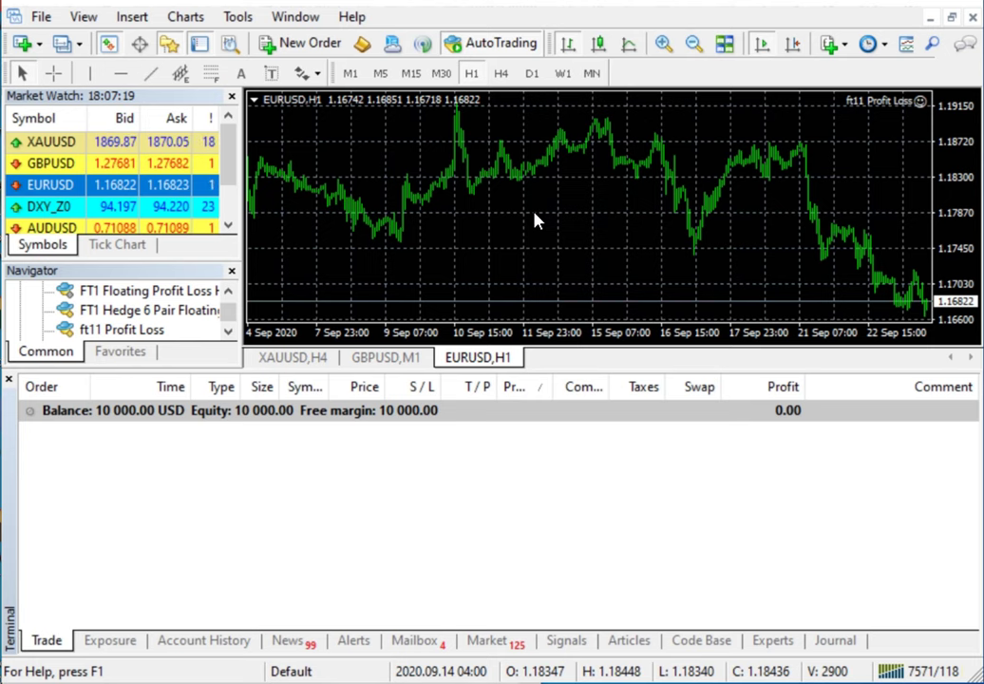
{"action": "key", "text": "F7"}
{"action": "left_click_drag", "start_coordinate": [564, 280], "coordinate": [476, 203]}
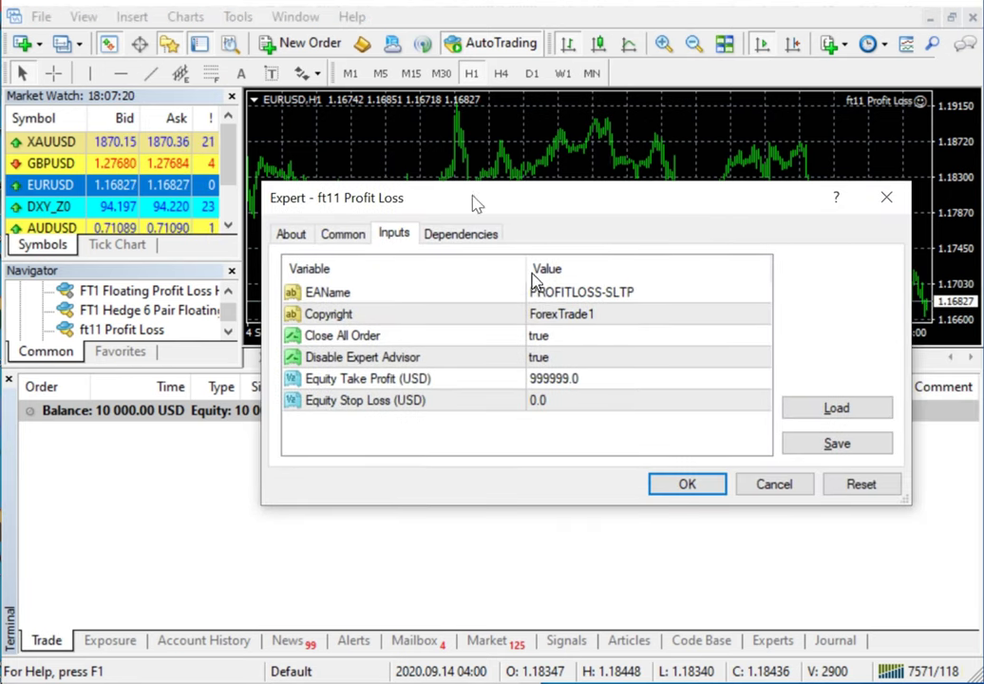
Set the expert's Equity Take Profit to 4000 USD and its Equity Stop Loss to 2000 USD.
{"action": "left_click", "coordinate": [587, 380]}
{"action": "left_click", "coordinate": [587, 380]}
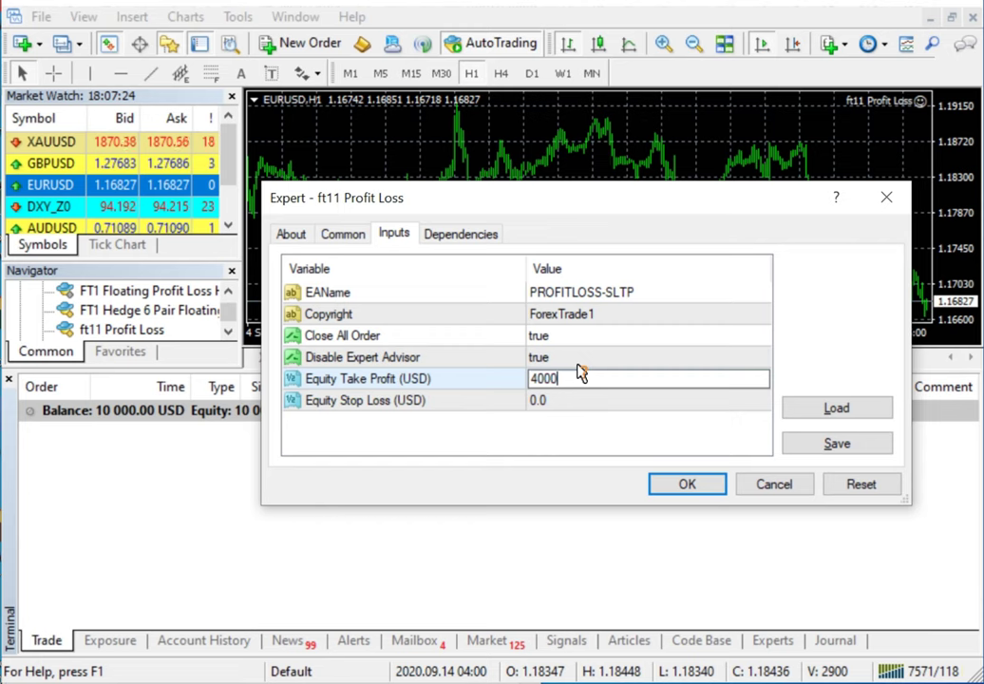
{"action": "double_click", "coordinate": [565, 400]}
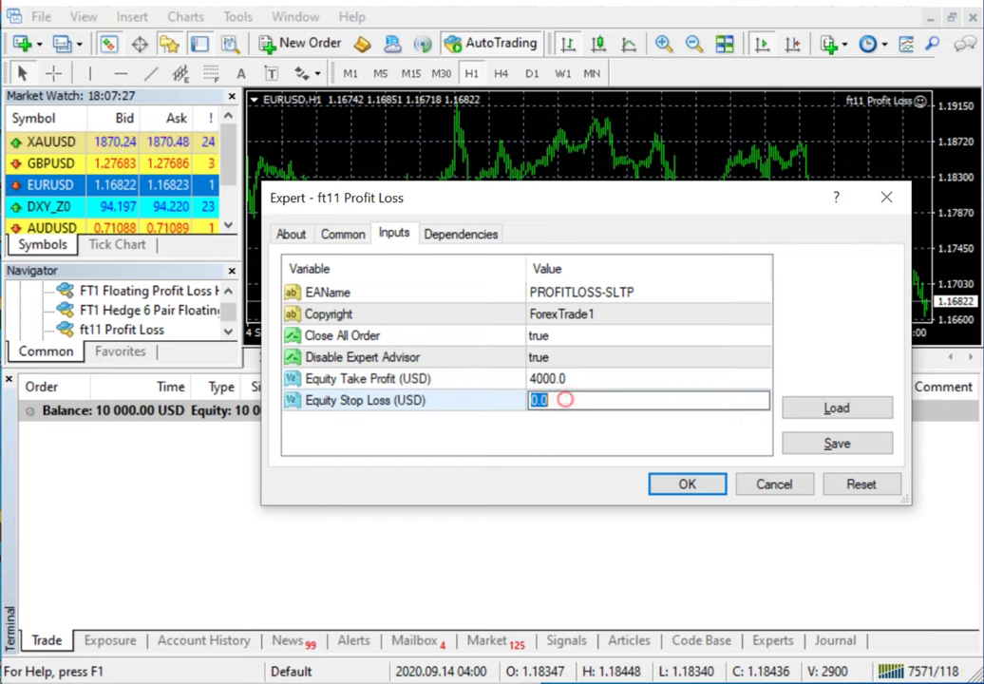
{"action": "type", "text": "2000"}
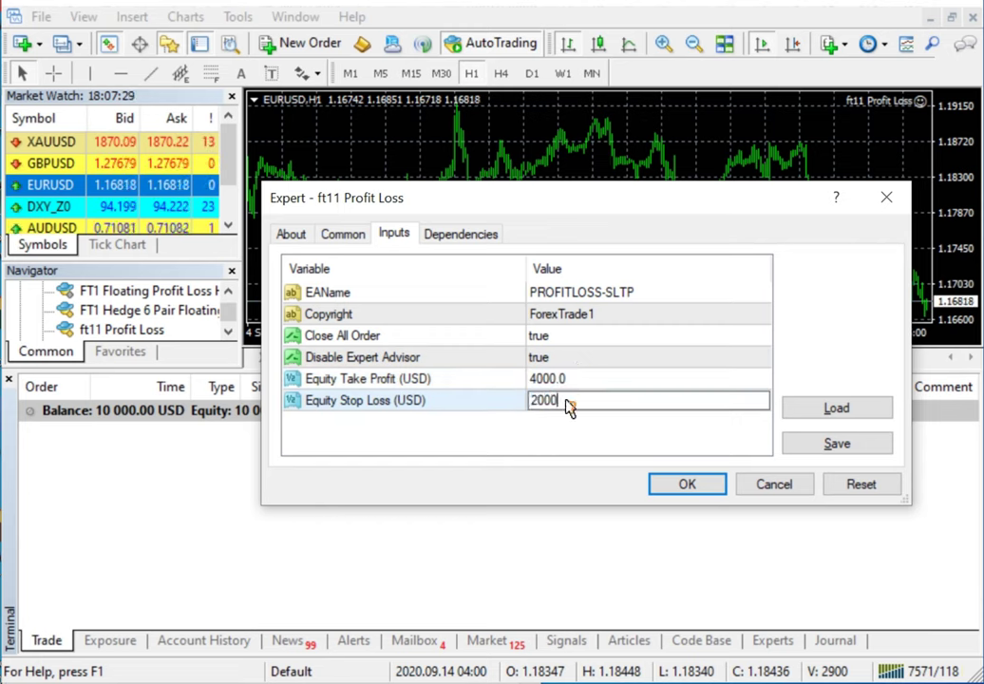
{"action": "key", "text": "Return"}
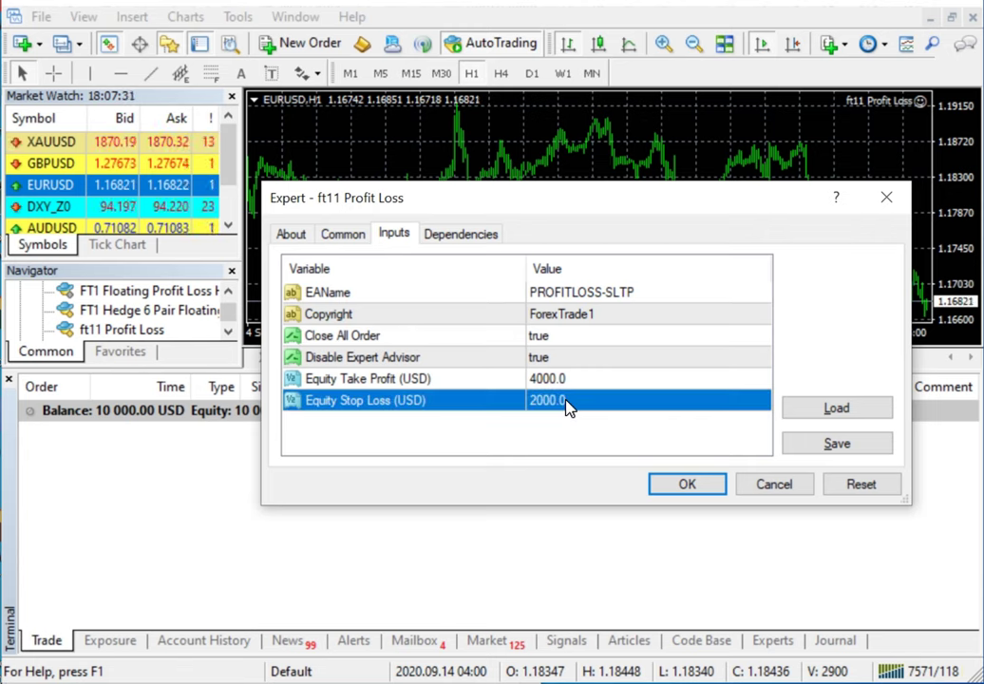
Underline the Equity Stop Loss value, mark beside the Take Profit value, and handwrite a double-underlined "1:2" next to them.
{"action": "mouse_move", "coordinate": [525, 416]}
{"action": "left_mouse_down"}
{"action": "mouse_move", "coordinate": [583, 416]}
{"action": "mouse_move", "coordinate": [595, 381]}
{"action": "left_mouse_up"}
{"action": "left_click_drag", "start_coordinate": [640, 338], "coordinate": [644, 382]}
{"action": "left_click", "coordinate": [652, 342]}
{"action": "left_click", "coordinate": [654, 358]}
{"action": "mouse_move", "coordinate": [668, 330]}
{"action": "left_mouse_down"}
{"action": "mouse_move", "coordinate": [697, 363]}
{"action": "mouse_move", "coordinate": [721, 336]}
{"action": "left_mouse_up"}
{"action": "left_click_drag", "start_coordinate": [649, 408], "coordinate": [763, 327]}
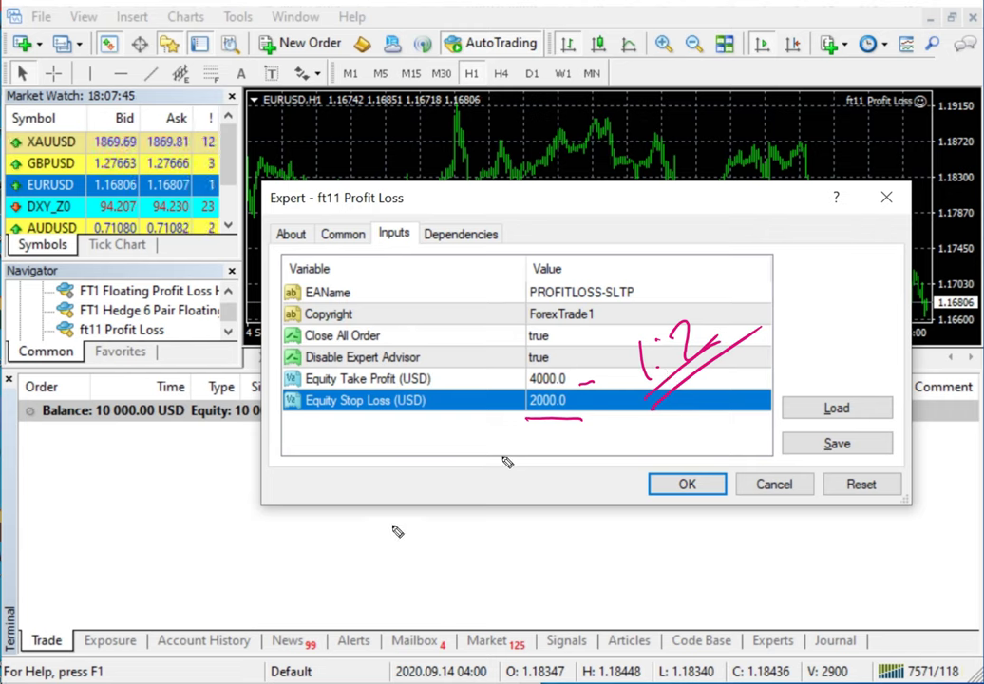
Handwrite an underlined "Risk" above the 1:2 ratio and add short marks beside the equity stop loss and take profit values.
{"action": "mouse_move", "coordinate": [689, 249]}
{"action": "left_mouse_down"}
{"action": "mouse_move", "coordinate": [715, 258]}
{"action": "mouse_move", "coordinate": [727, 231]}
{"action": "mouse_move", "coordinate": [765, 226]}
{"action": "left_mouse_up"}
{"action": "left_click_drag", "start_coordinate": [691, 294], "coordinate": [798, 228]}
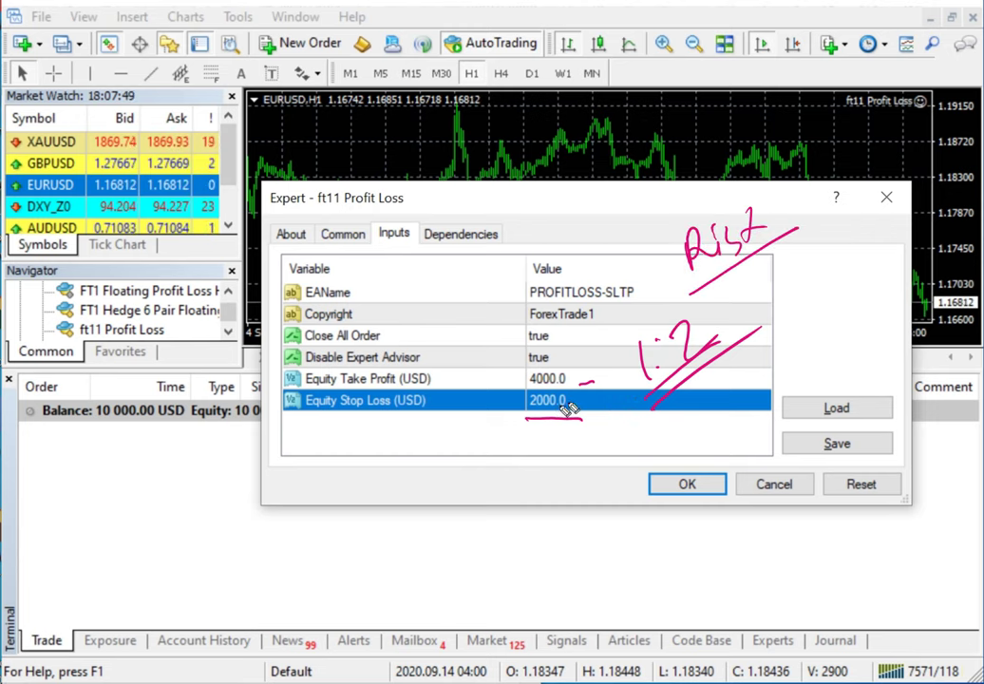
{"action": "mouse_move", "coordinate": [575, 403]}
{"action": "left_mouse_down"}
{"action": "mouse_move", "coordinate": [589, 400]}
{"action": "mouse_move", "coordinate": [597, 373]}
{"action": "left_mouse_up"}
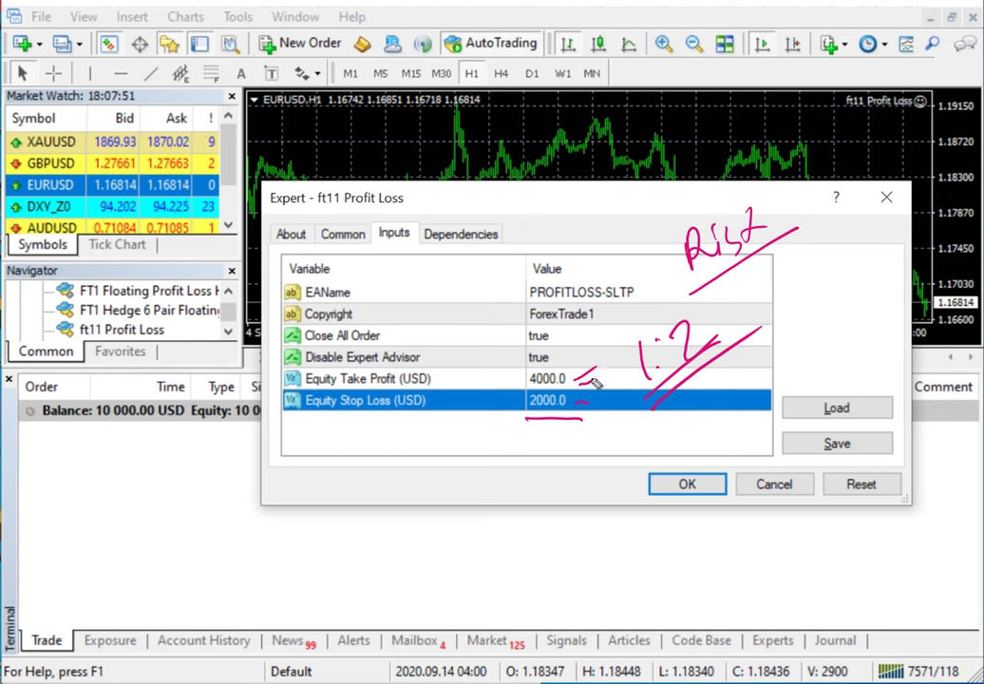
Handwrite "24 HRs" below the expert's input table and underline it twice.
{"action": "mouse_move", "coordinate": [435, 524]}
{"action": "left_mouse_down"}
{"action": "mouse_move", "coordinate": [513, 475]}
{"action": "mouse_move", "coordinate": [537, 506]}
{"action": "left_mouse_up"}
{"action": "left_click_drag", "start_coordinate": [440, 600], "coordinate": [529, 511]}
{"action": "left_click_drag", "start_coordinate": [451, 596], "coordinate": [527, 520]}
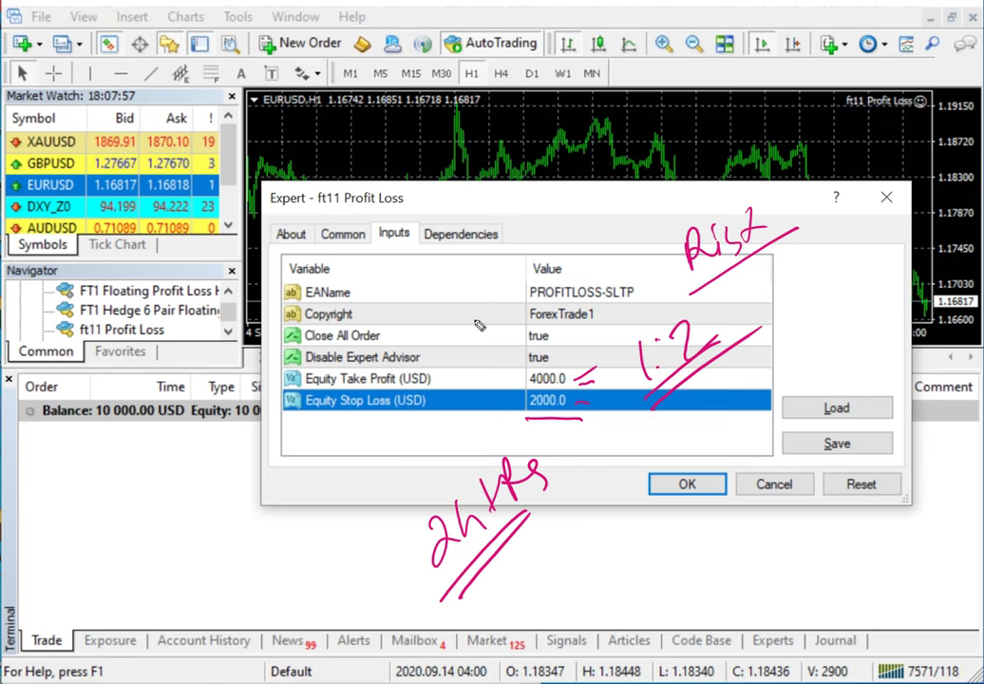
Apply the ft11 Profit Loss expert's inputs and turn off AutoTrading.
{"action": "left_click", "coordinate": [708, 482]}
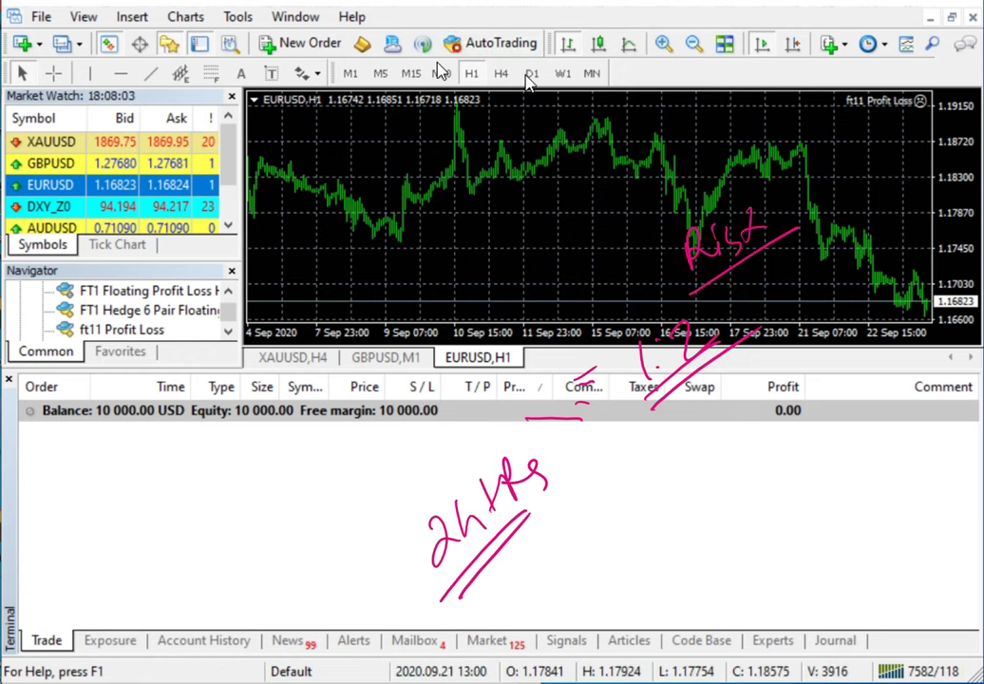
{"action": "left_click", "coordinate": [489, 43]}
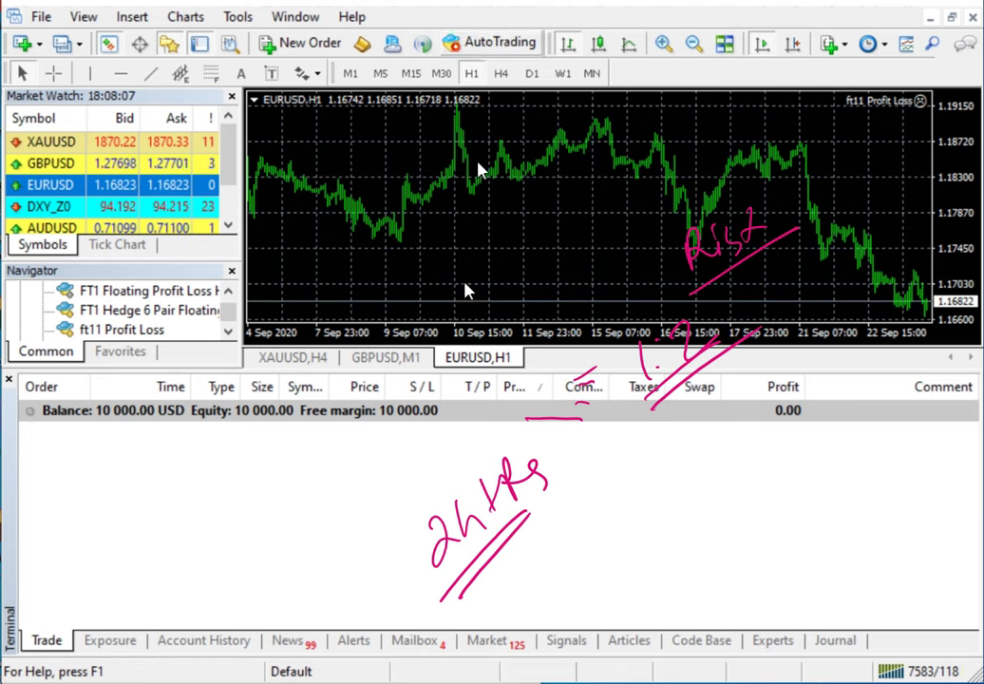
Switch to the GBPUSD M1 chart and erase all pen annotations.
{"action": "left_click", "coordinate": [388, 358]}
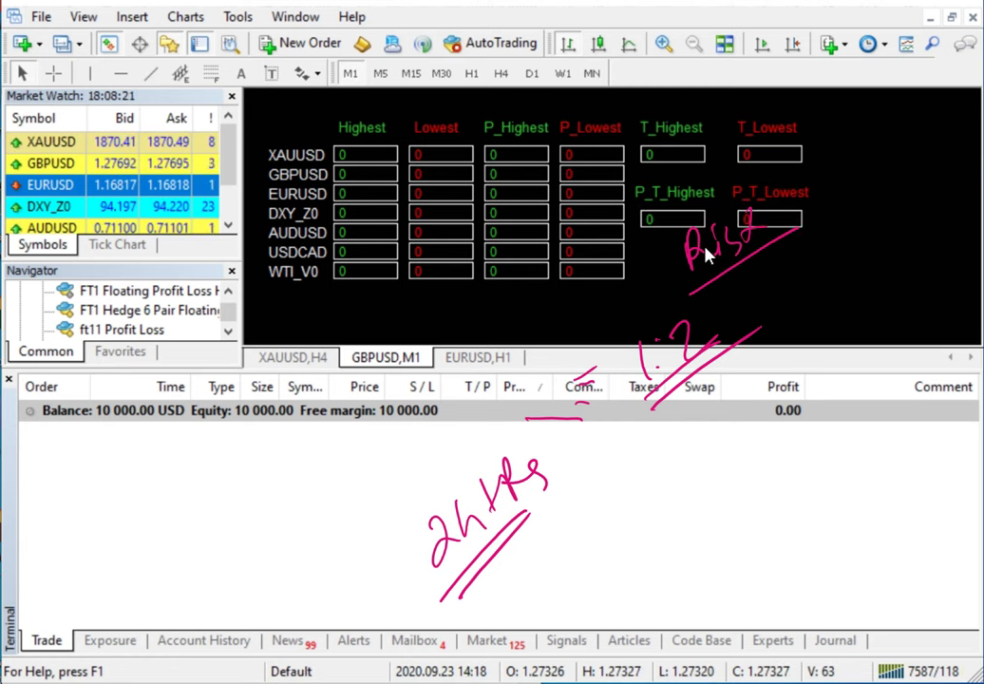
{"action": "key", "text": "Escape"}
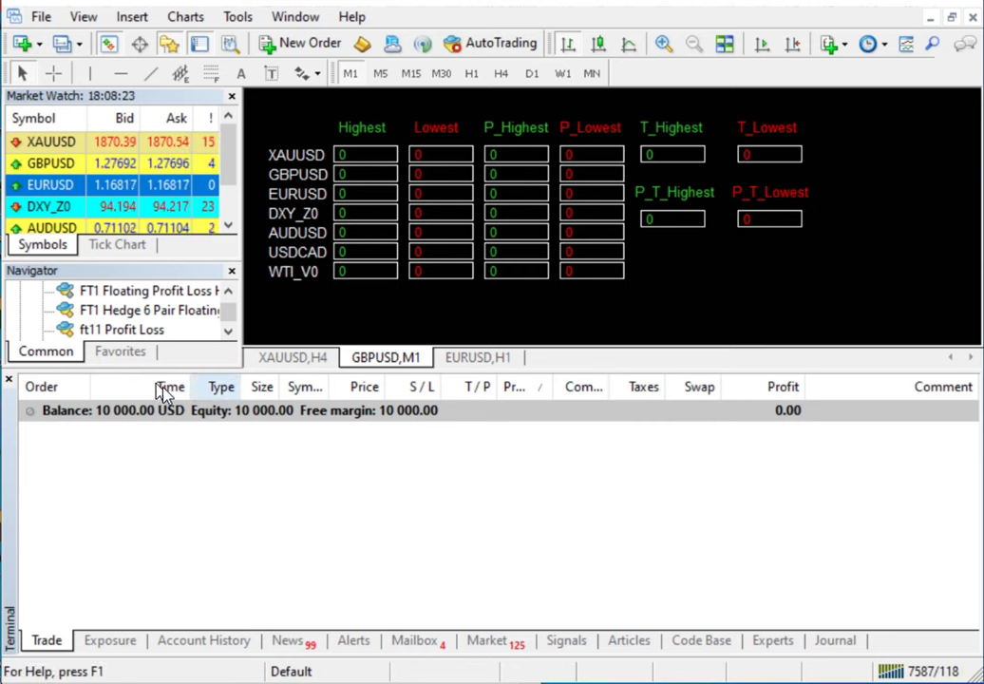
Open a new XAUUSD order and buy 1.00 lot at market execution.
{"action": "left_click", "coordinate": [56, 145]}
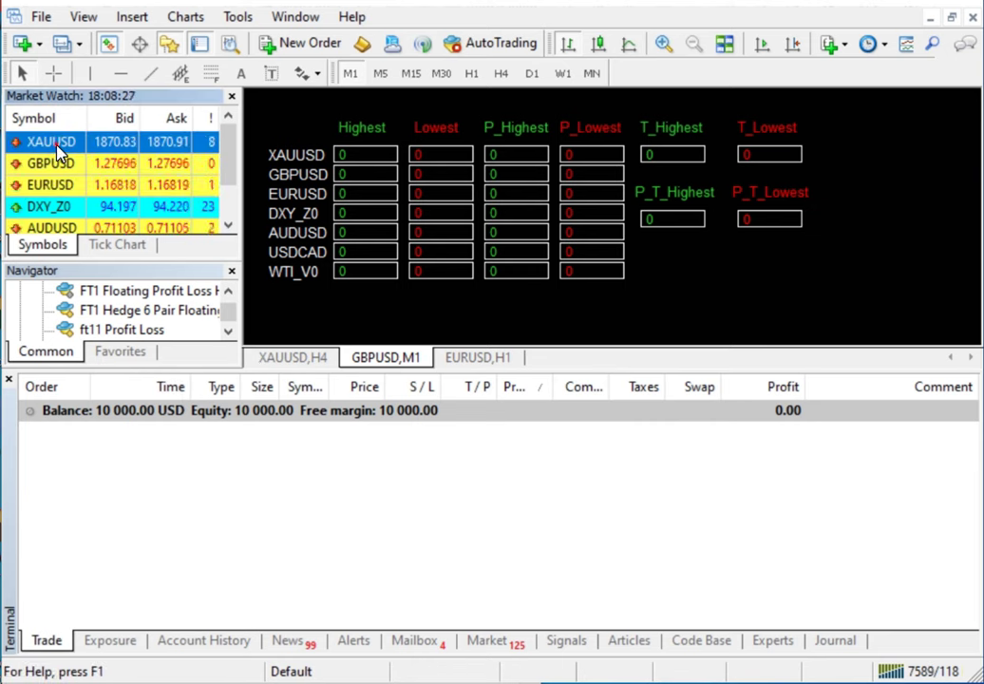
{"action": "right_click", "coordinate": [57, 150]}
{"action": "left_click", "coordinate": [124, 160]}
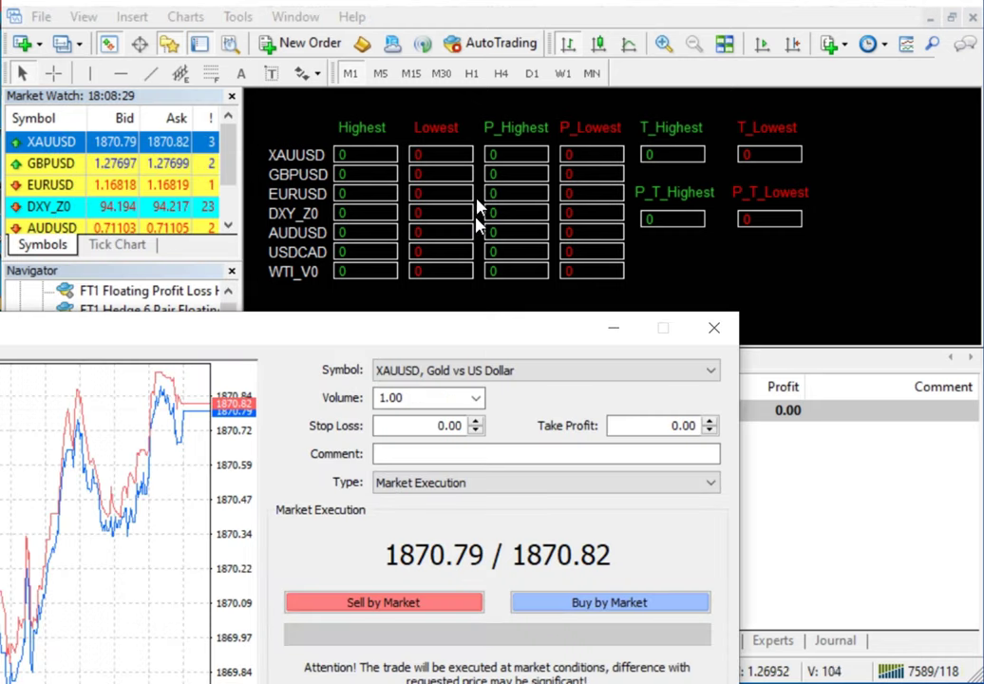
{"action": "left_click_drag", "start_coordinate": [451, 341], "coordinate": [567, 166]}
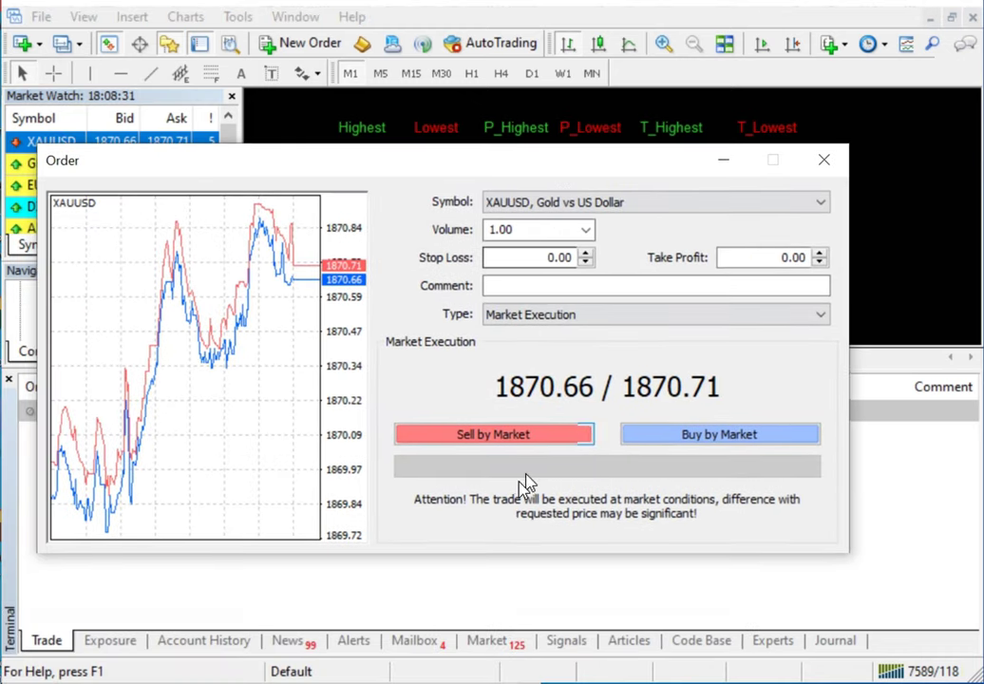
{"action": "left_click", "coordinate": [684, 437]}
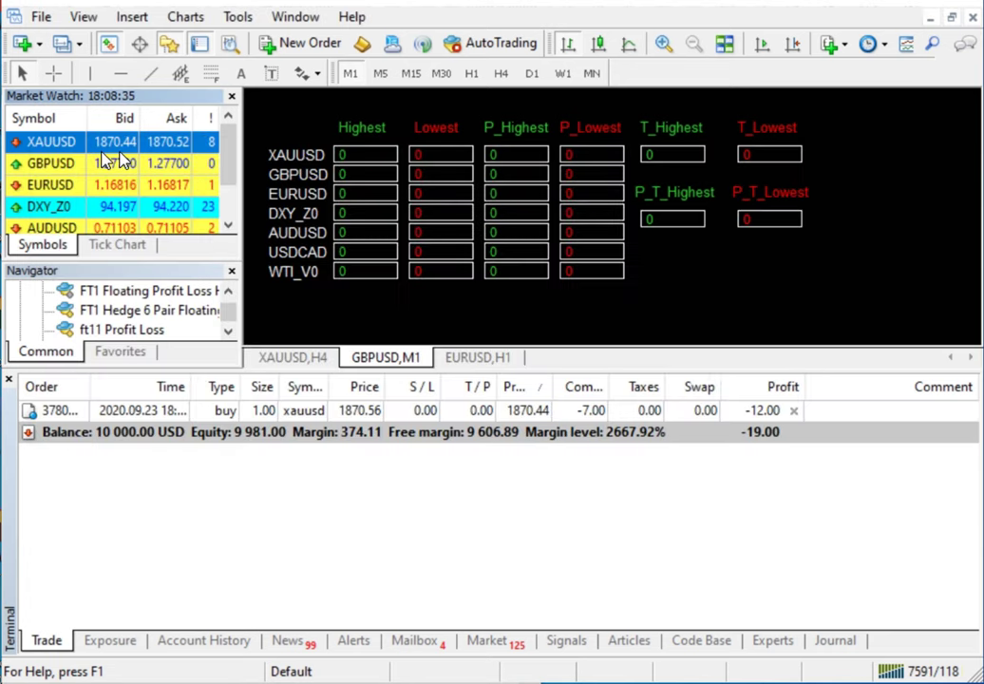
Open a new GBPUSD order with a volume of 1.5 lots and sell it at market.
{"action": "left_click", "coordinate": [59, 166]}
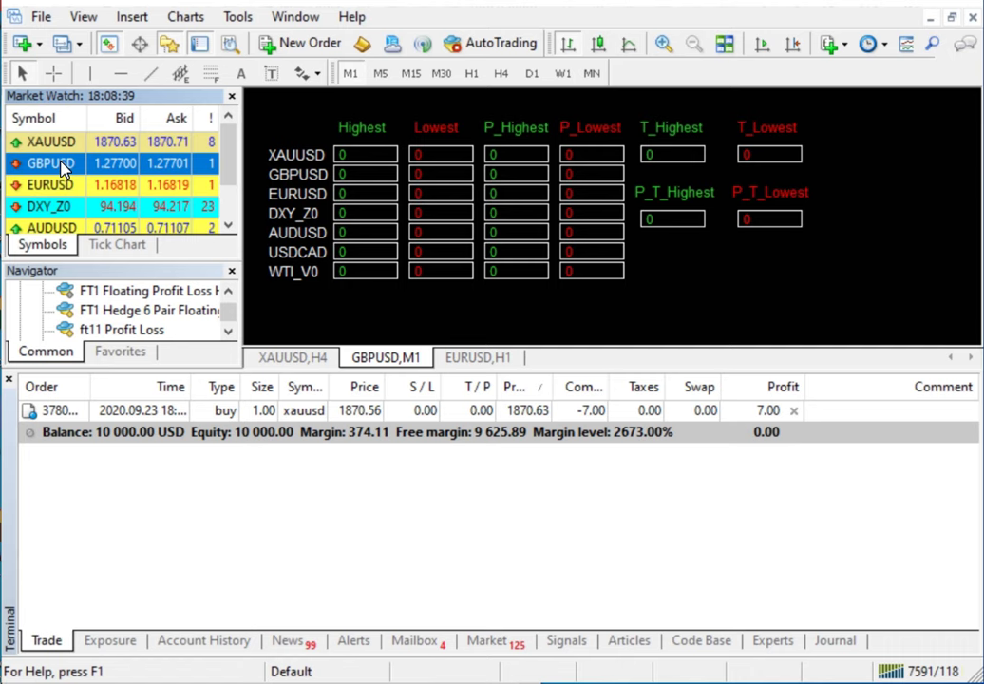
{"action": "right_click", "coordinate": [60, 164]}
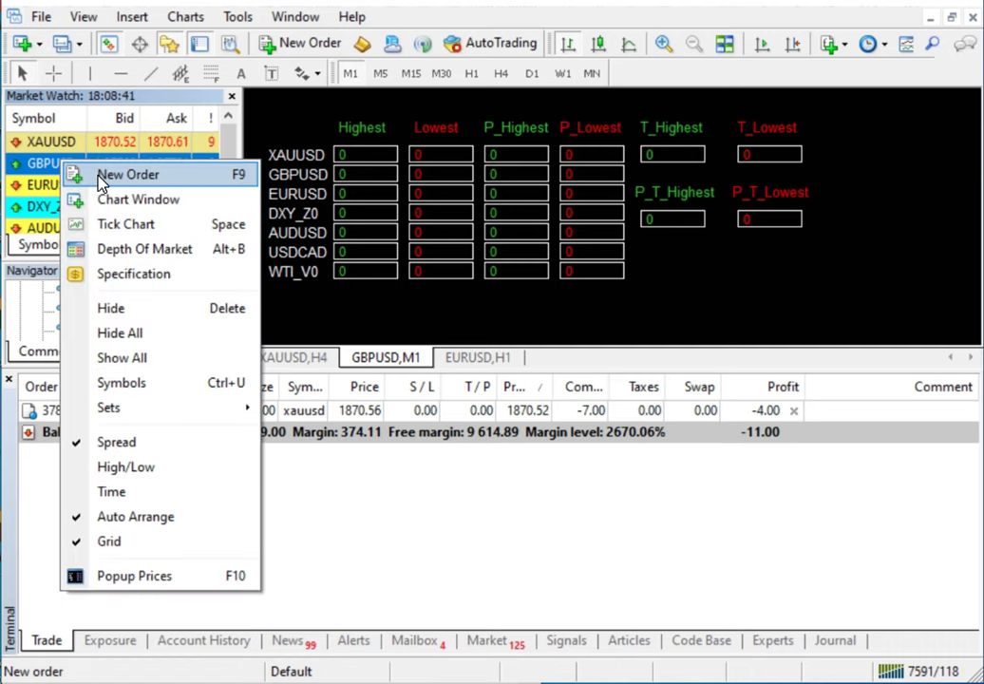
{"action": "left_click", "coordinate": [118, 175]}
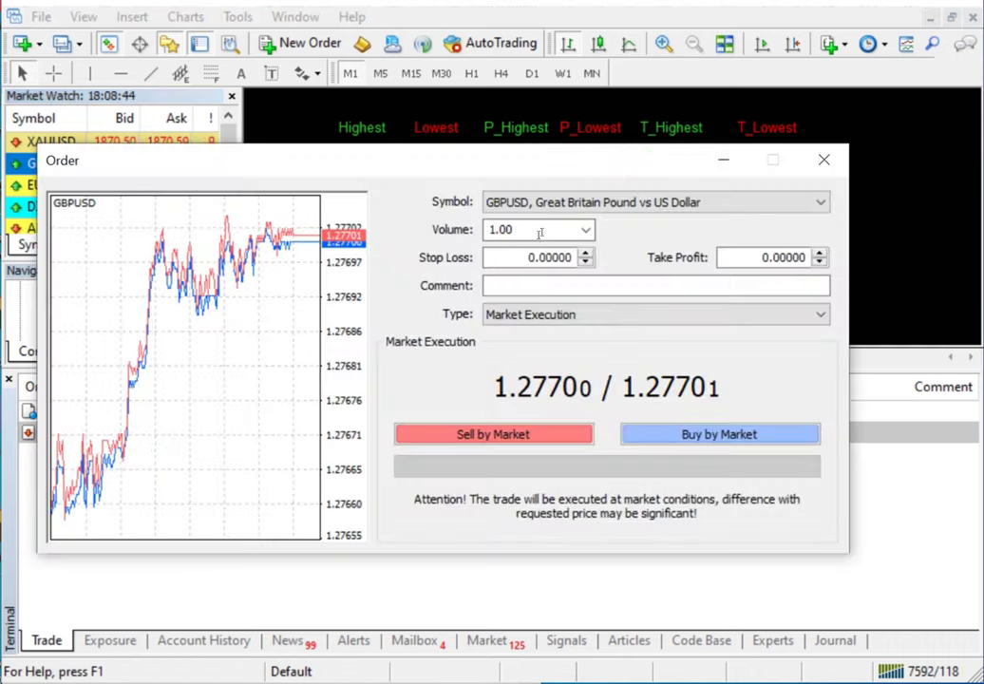
{"action": "left_click", "coordinate": [582, 229]}
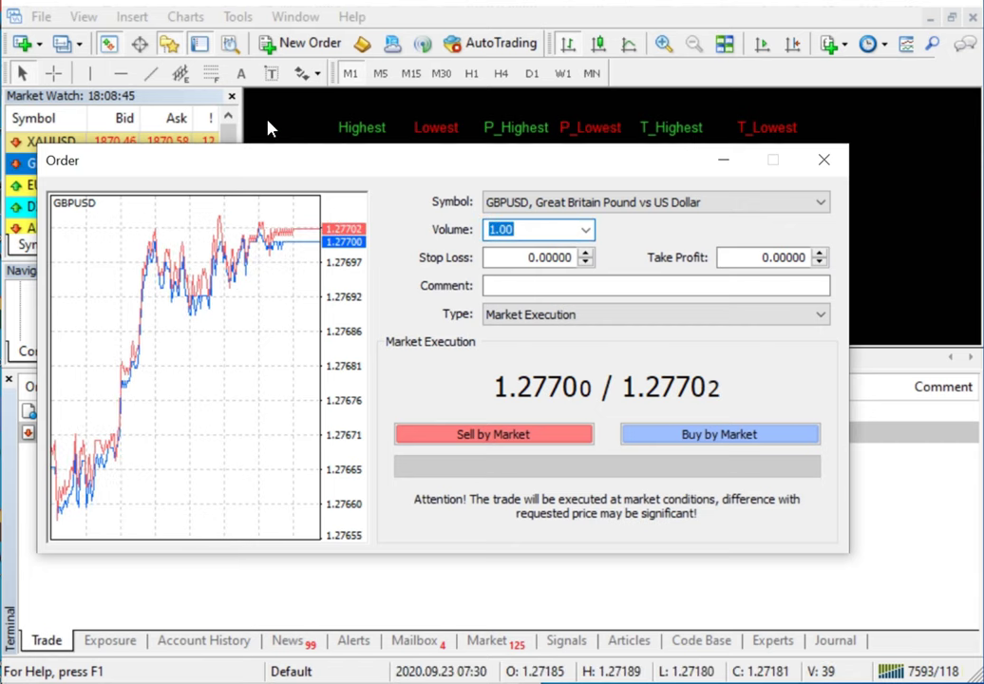
{"action": "type", "text": "1.5"}
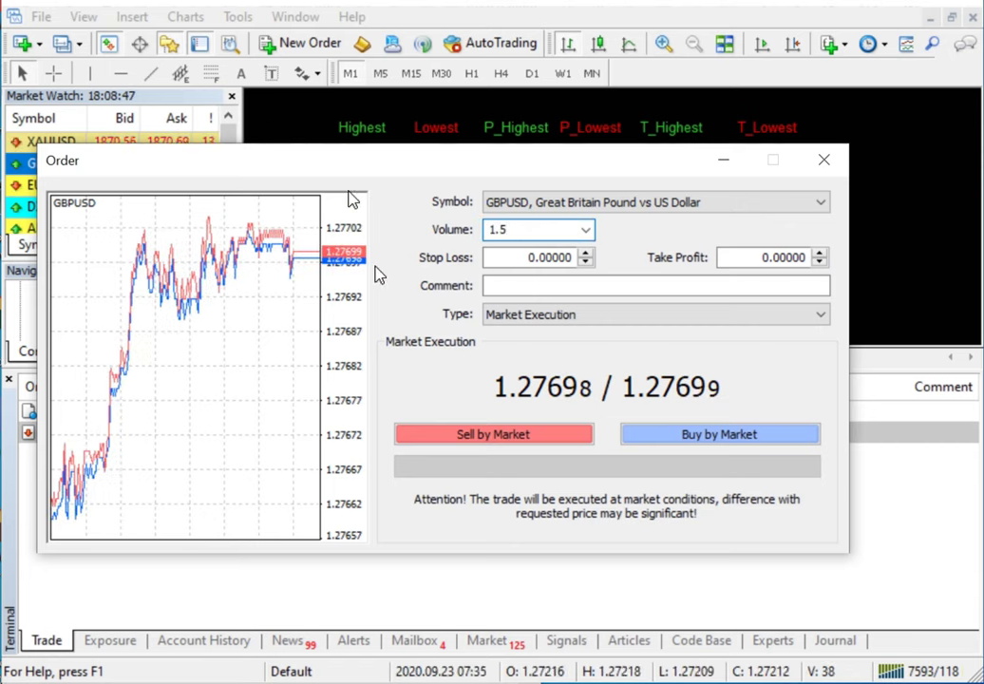
{"action": "left_click", "coordinate": [512, 436]}
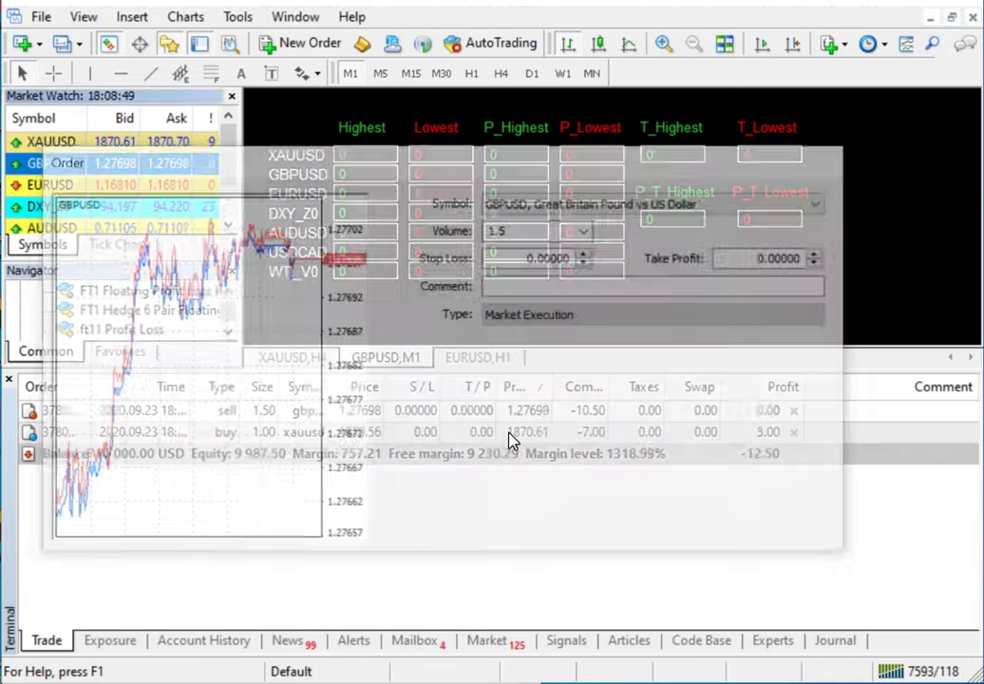
Open a new EURUSD order with a volume of 1.7 lots and sell it at market.
{"action": "left_click", "coordinate": [47, 186]}
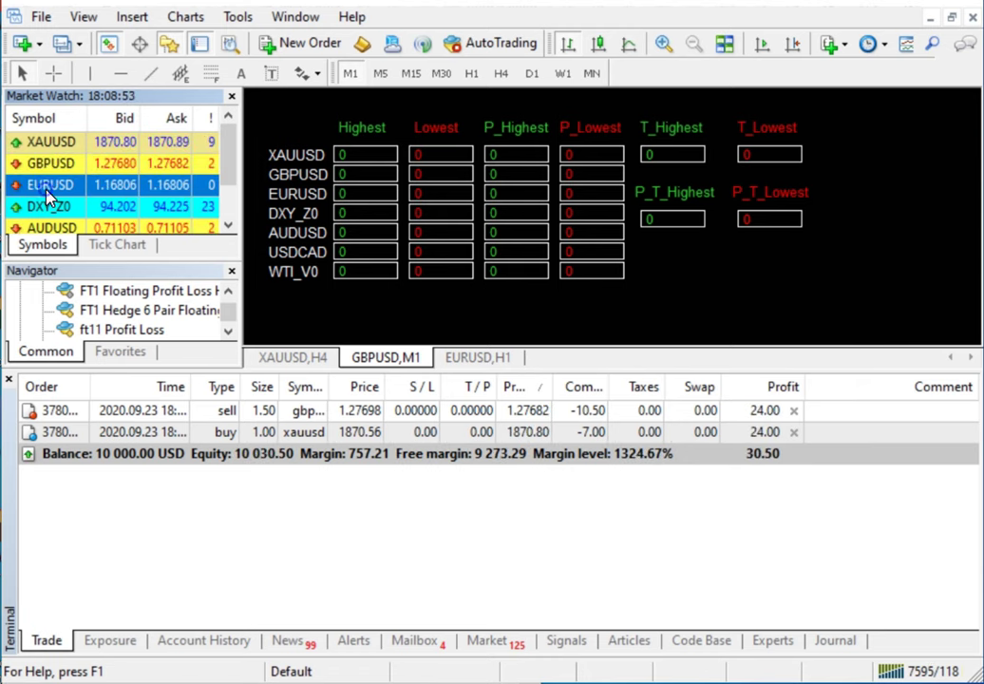
{"action": "right_click", "coordinate": [47, 193]}
{"action": "left_click", "coordinate": [109, 203]}
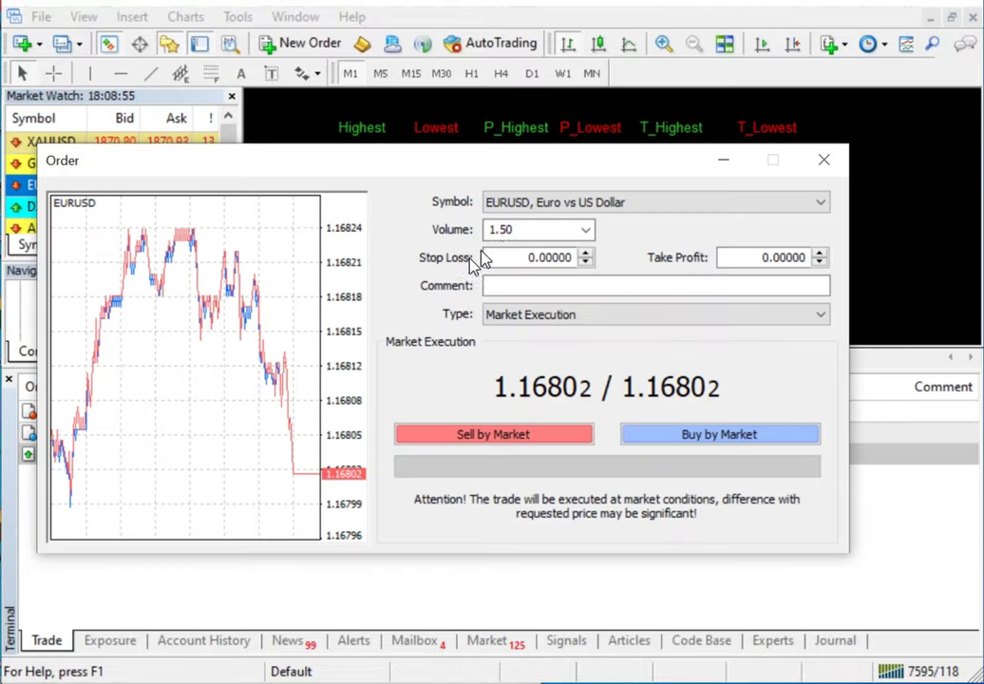
{"action": "double_click", "coordinate": [487, 229]}
{"action": "type", "text": "1."}
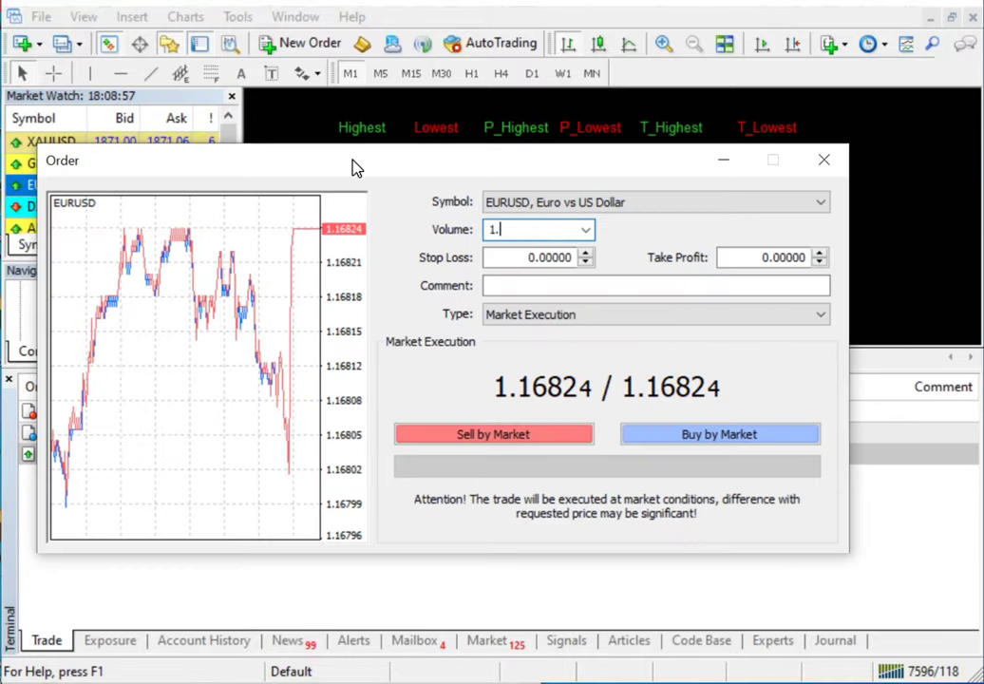
{"action": "type", "text": "7"}
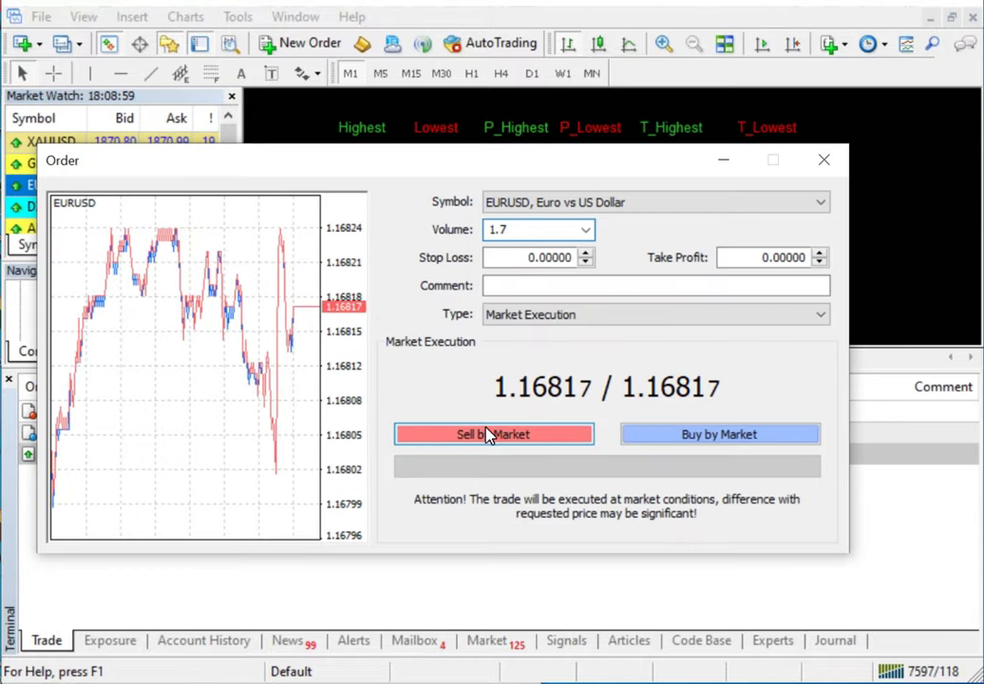
{"action": "left_click", "coordinate": [490, 434]}
Turn AutoTrading back on with the three hedge positions open.
{"action": "left_click", "coordinate": [27, 216]}
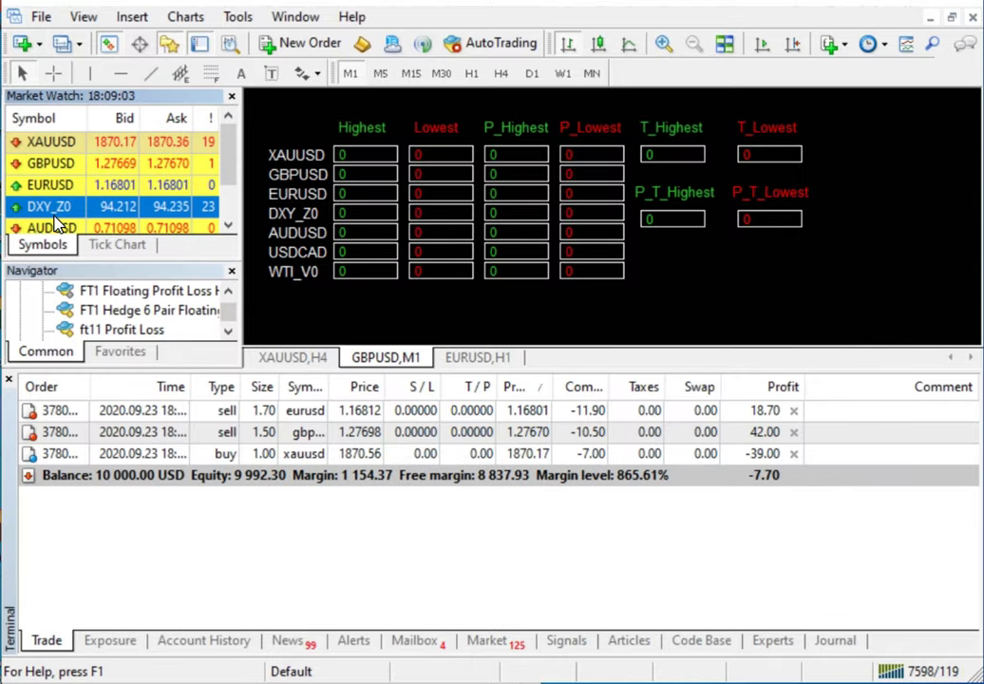
{"action": "left_click", "coordinate": [504, 44]}
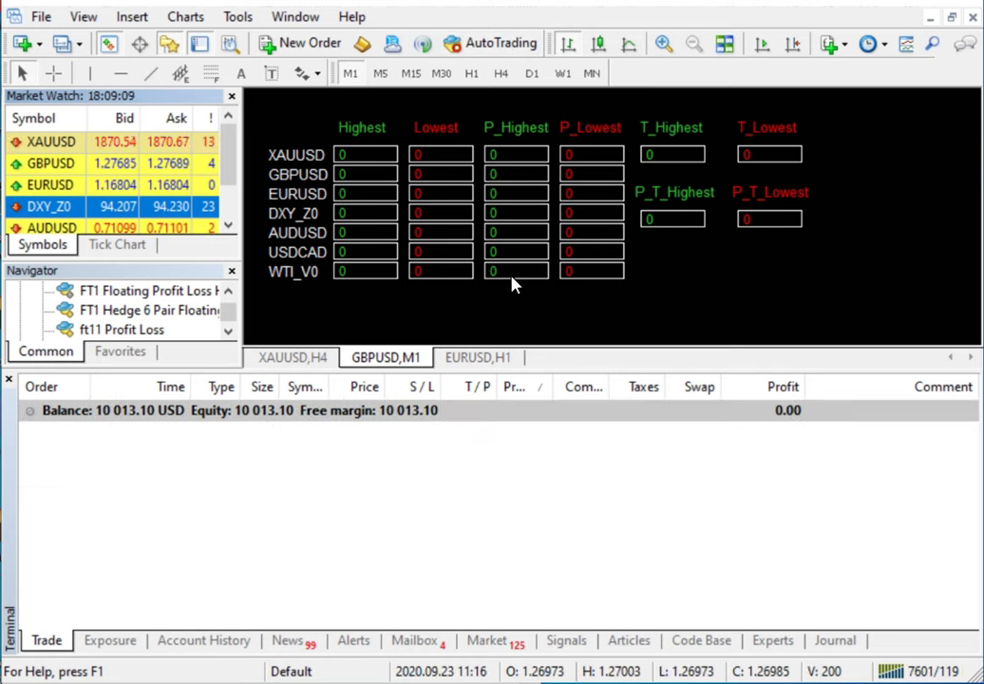
Open a new XAUUSD order, set the volume to 1.0 lot, and buy it at market.
{"action": "left_click", "coordinate": [60, 140]}
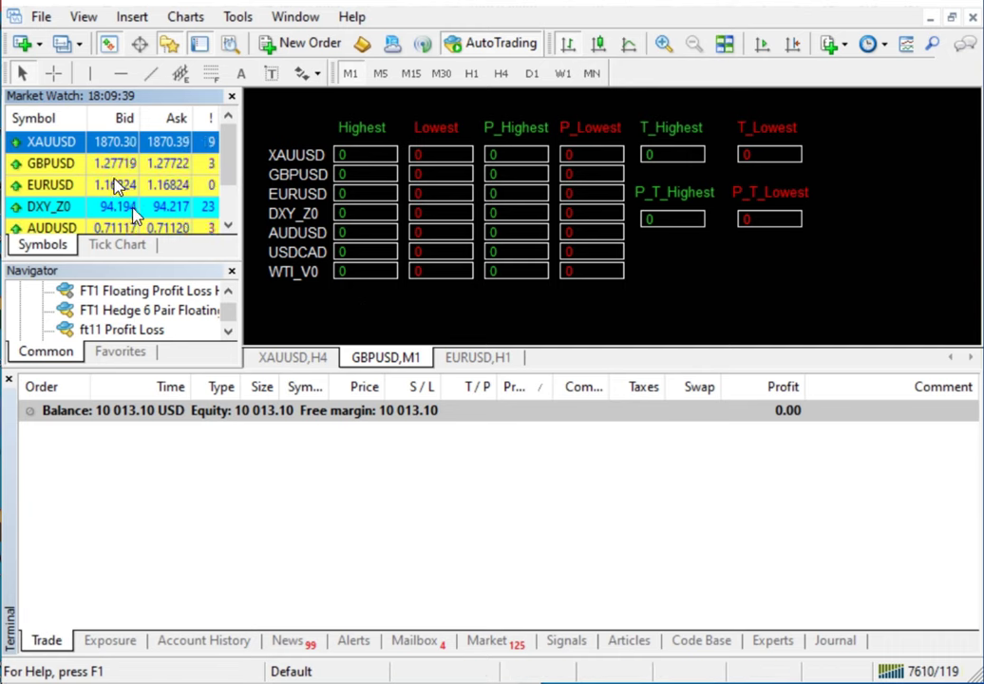
{"action": "right_click", "coordinate": [60, 141]}
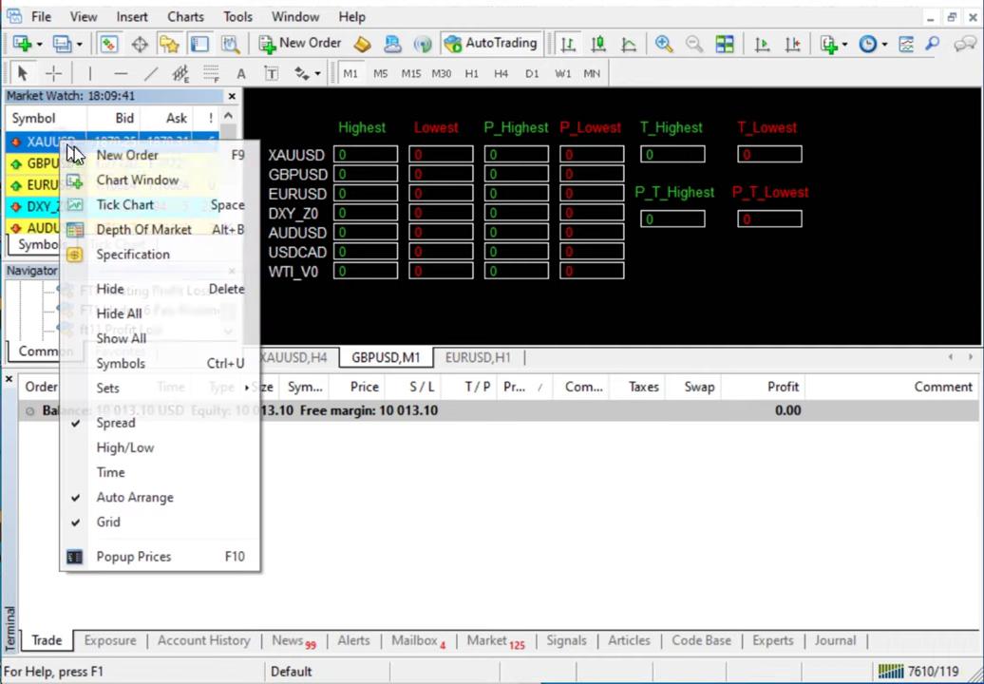
{"action": "left_click", "coordinate": [128, 157]}
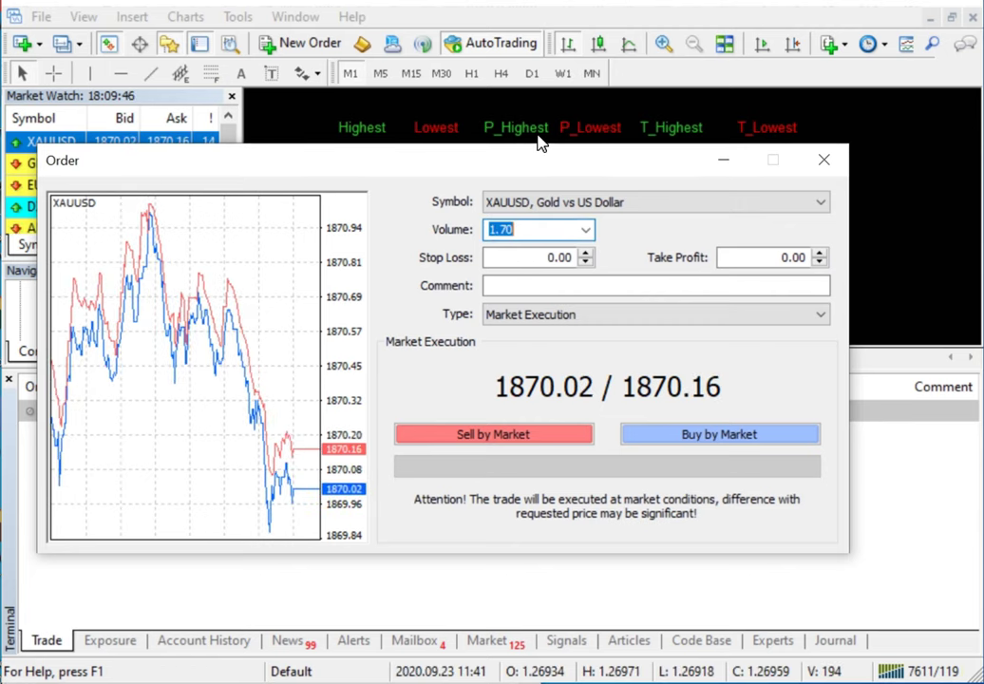
{"action": "type", "text": "1.0"}
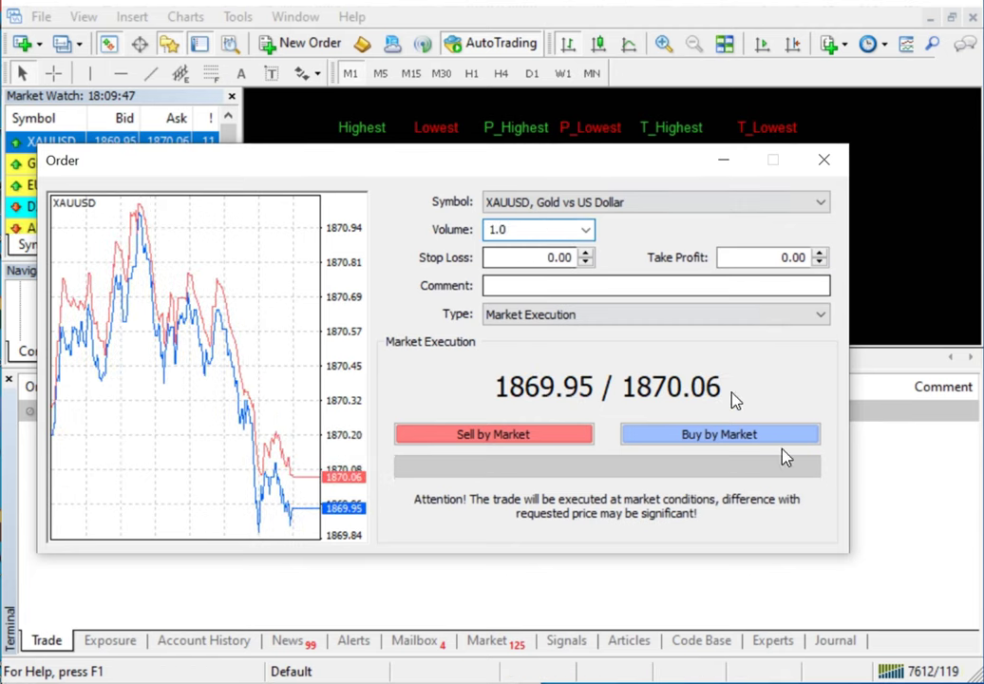
{"action": "left_click", "coordinate": [719, 435]}
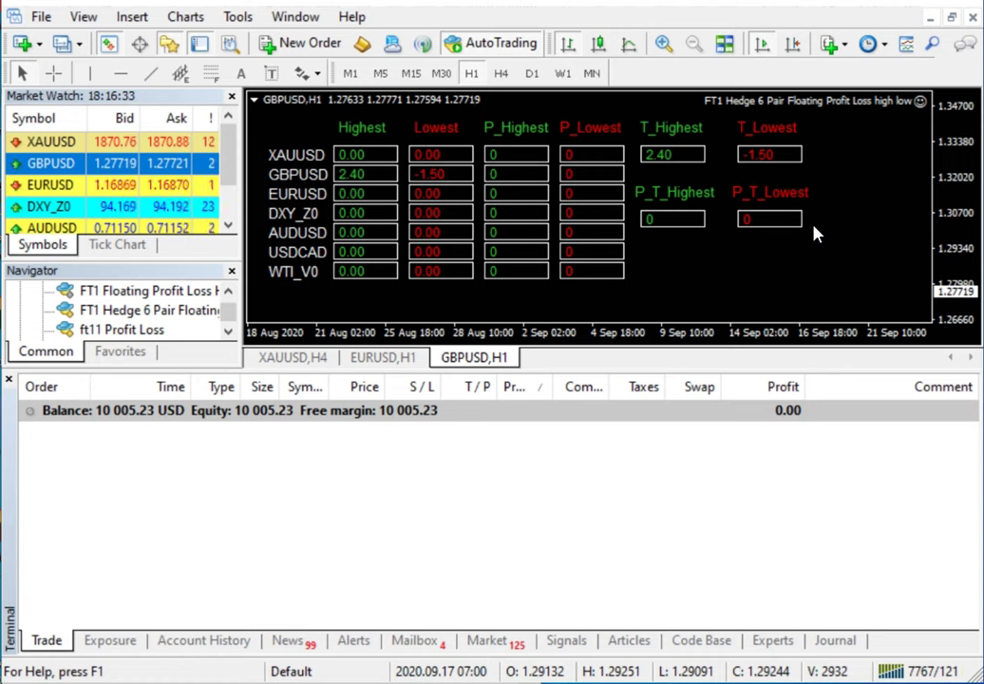
Place another XAUUSD market buy order for 1.0 lot with the FT1 Hedge expert running on the GBPUSD H1 chart.
{"action": "left_click", "coordinate": [57, 150]}
{"action": "right_click", "coordinate": [59, 148]}
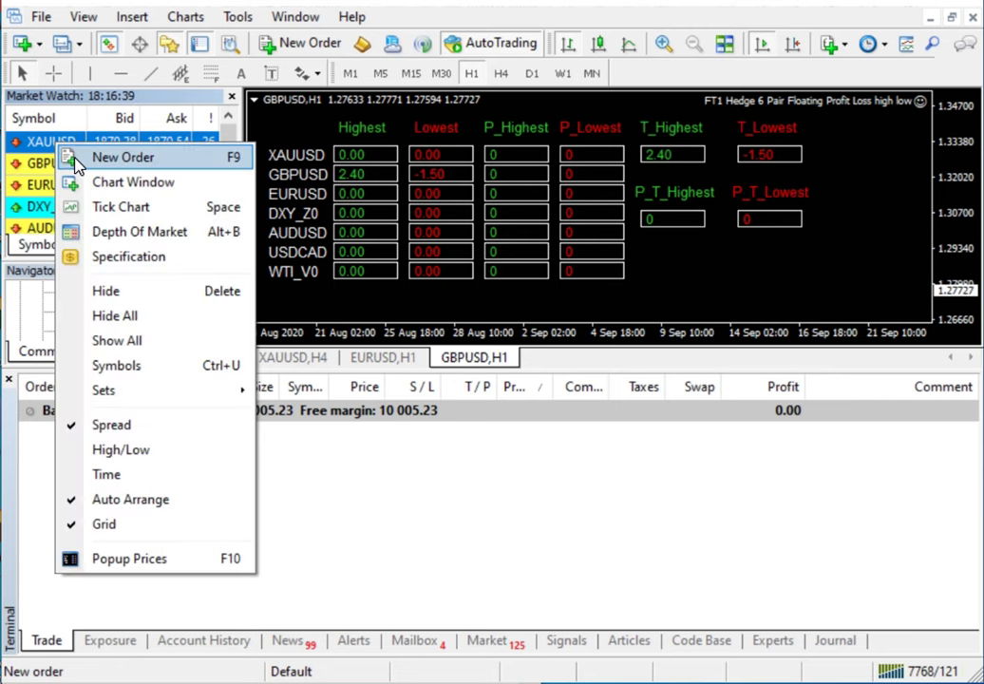
{"action": "left_click", "coordinate": [95, 154]}
{"action": "key", "text": "Tab"}
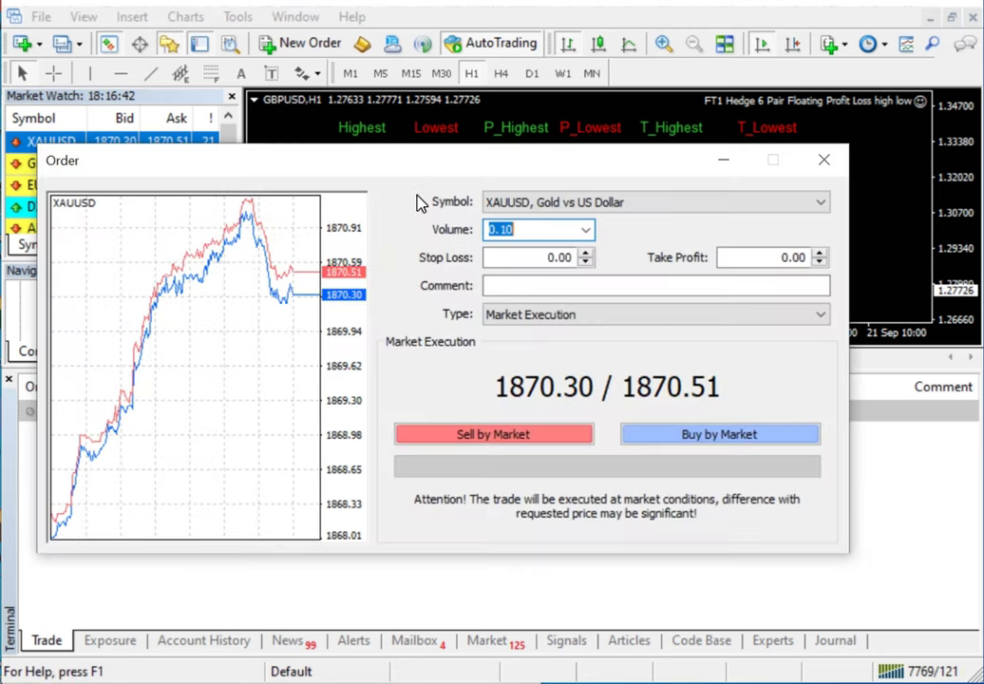
{"action": "type", "text": "1.0"}
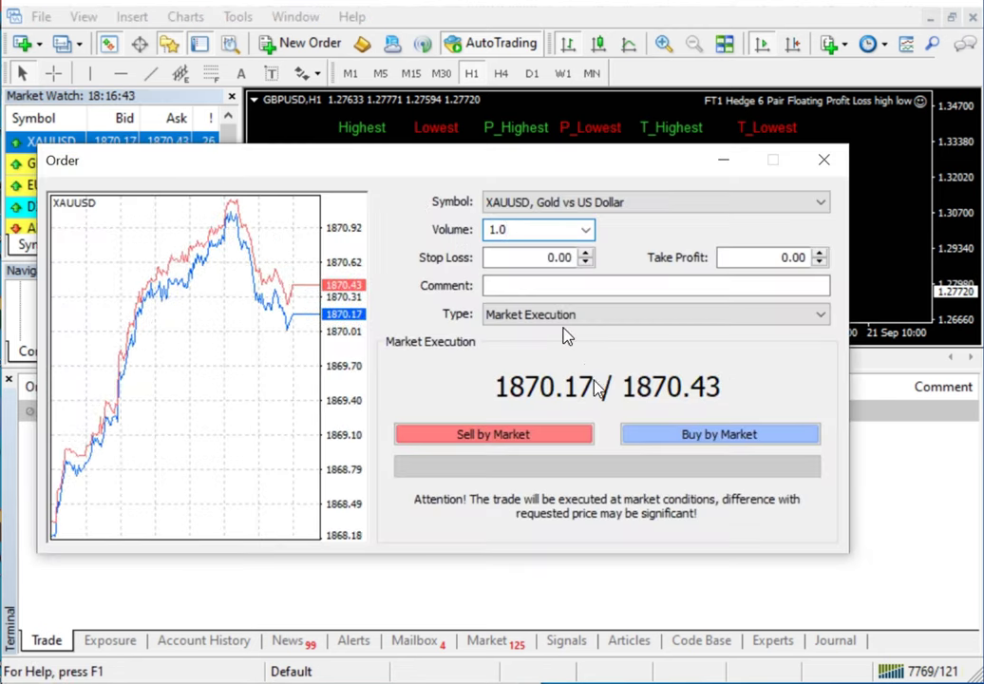
{"action": "left_click", "coordinate": [686, 437]}
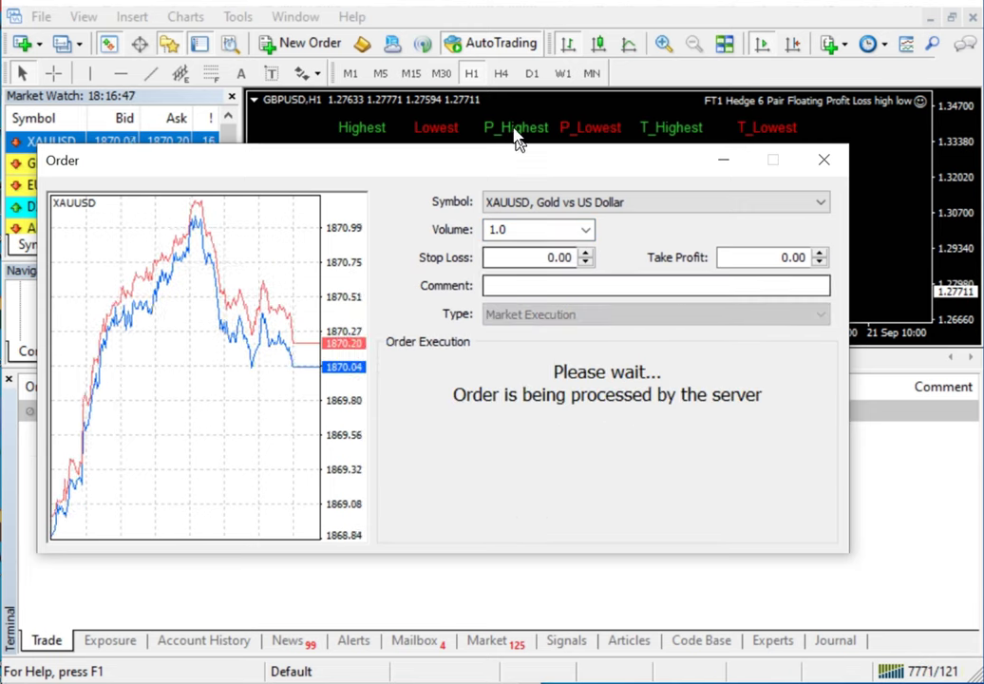
{"action": "left_click_drag", "start_coordinate": [513, 162], "coordinate": [546, 164]}
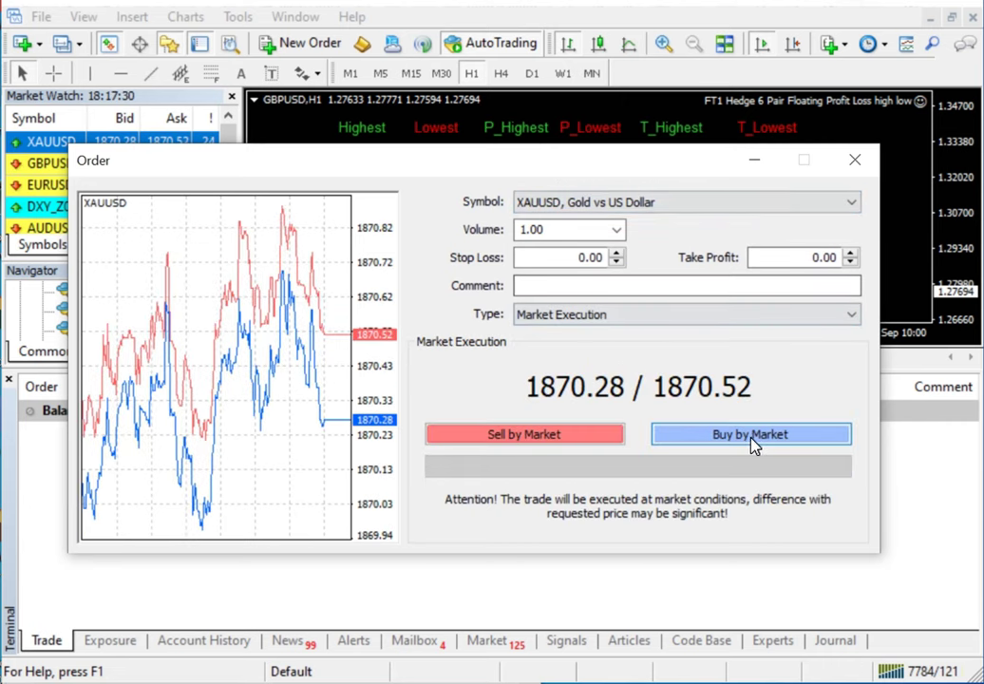
{"action": "left_click", "coordinate": [752, 437]}
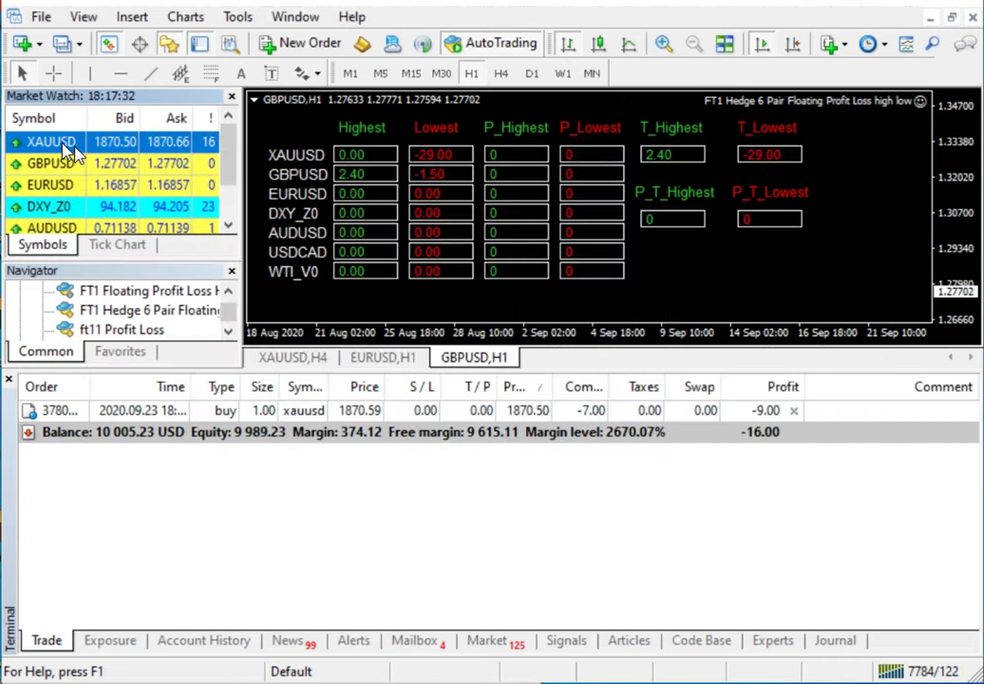
Open a new GBPUSD order, set the volume to 1.5 lots, and sell it at market.
{"action": "left_click", "coordinate": [57, 164]}
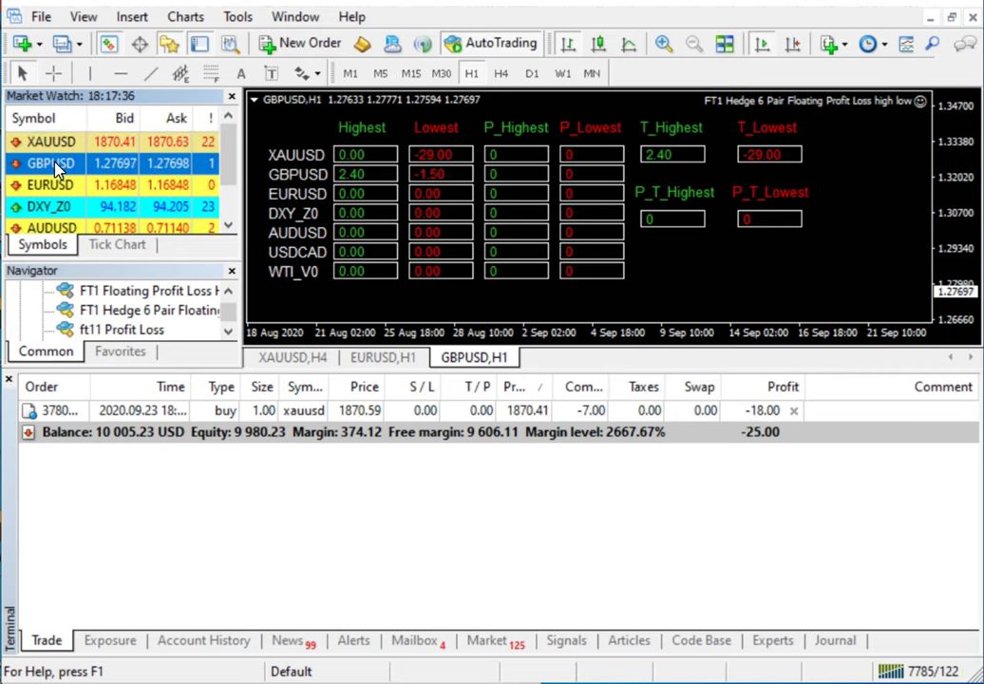
{"action": "right_click", "coordinate": [58, 167]}
{"action": "left_click", "coordinate": [76, 177]}
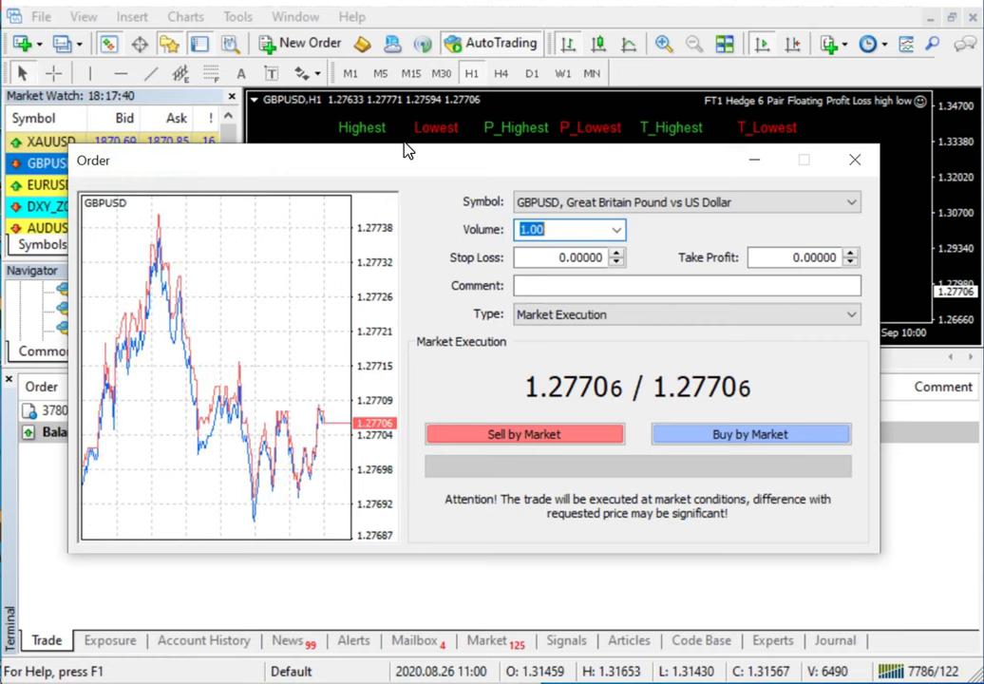
{"action": "type", "text": "1.5"}
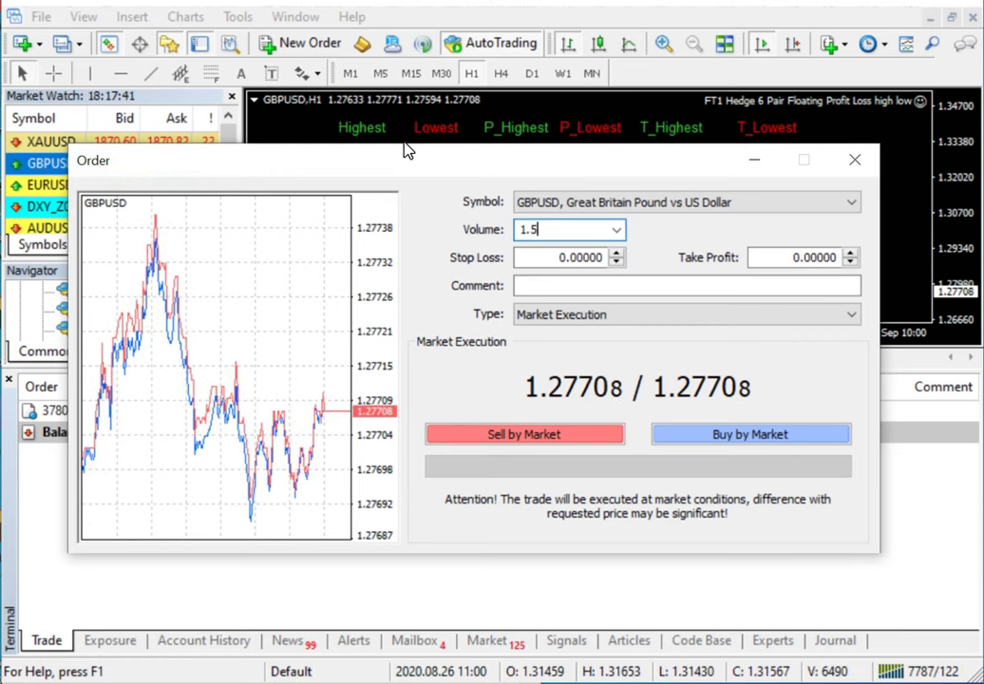
{"action": "left_click", "coordinate": [543, 437]}
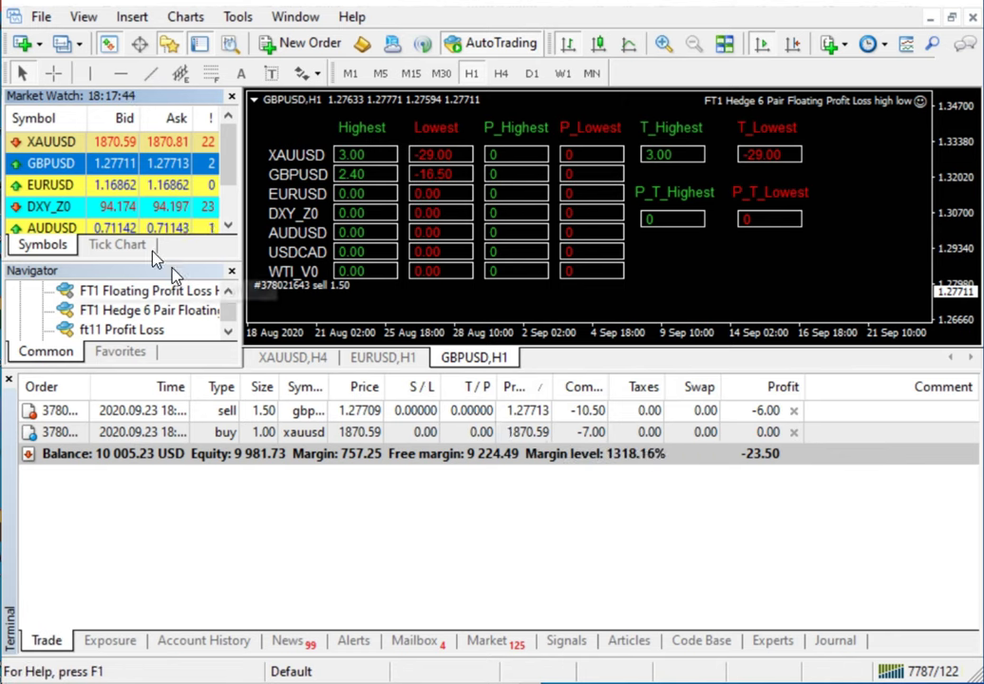
Sell 1.7 lots of EURUSD at market through a new order.
{"action": "left_click", "coordinate": [54, 186]}
{"action": "right_click", "coordinate": [57, 190]}
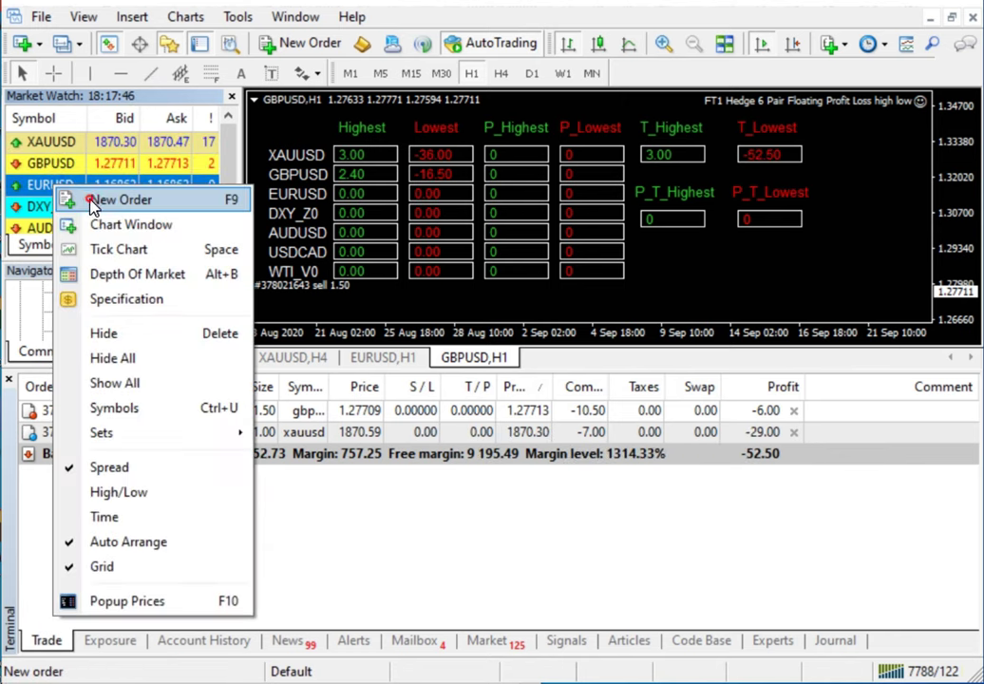
{"action": "left_click", "coordinate": [76, 198]}
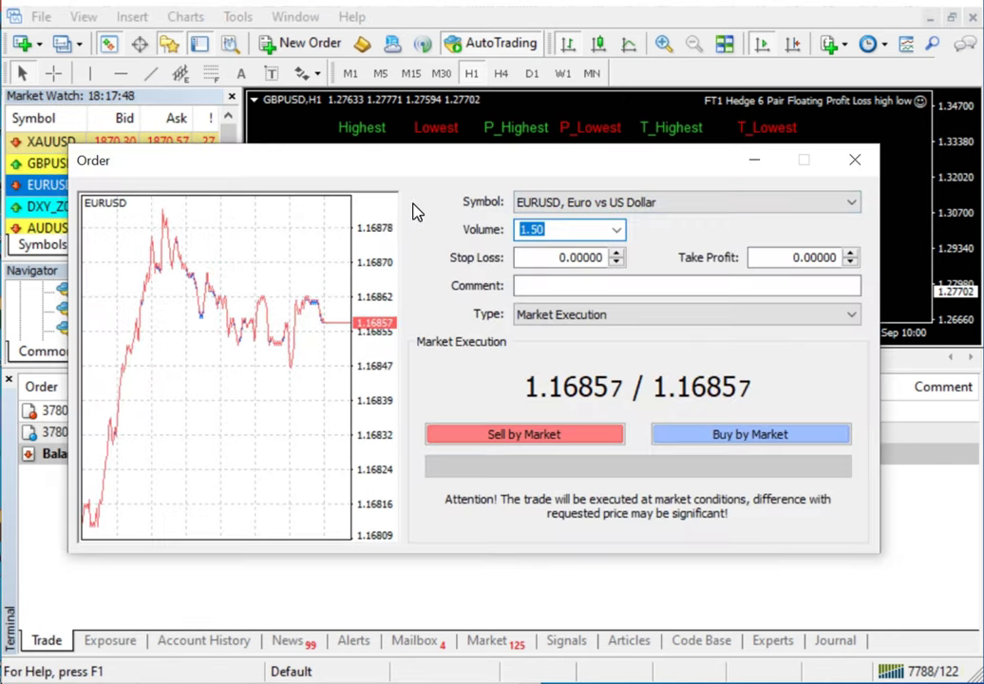
{"action": "type", "text": "1.7"}
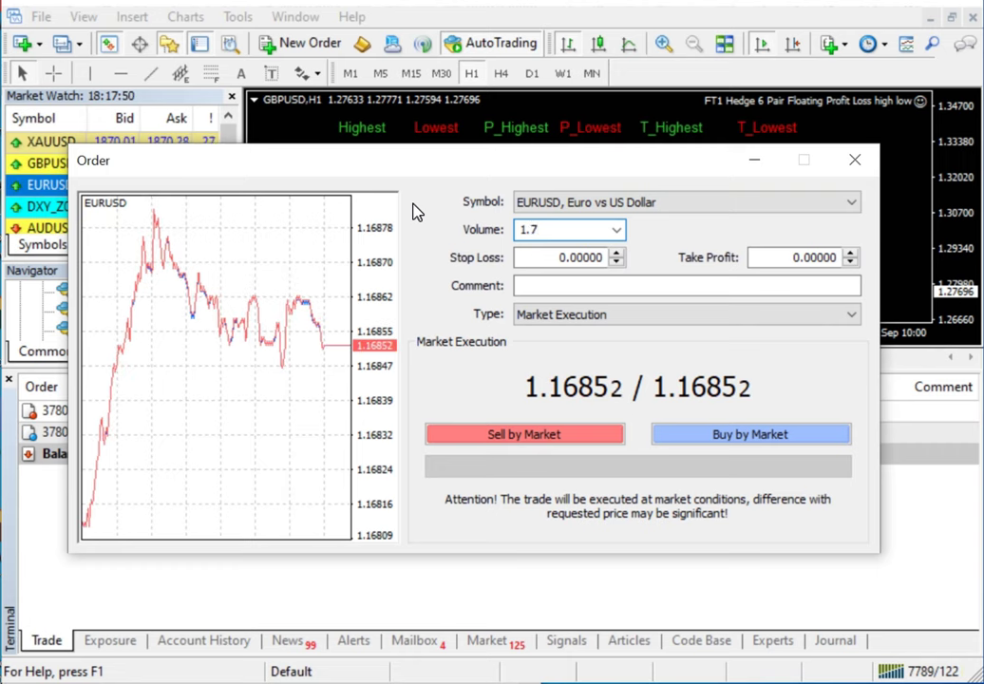
{"action": "left_click", "coordinate": [576, 441]}
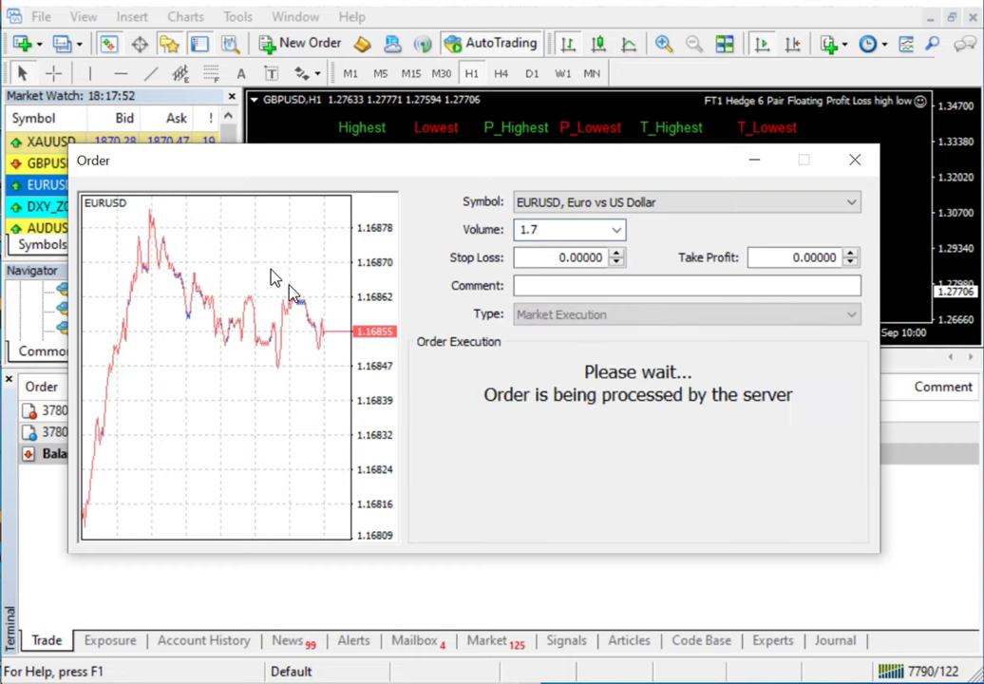
Open a new DXY_Z0 order with a volume of 20 lots and sell it at market.
{"action": "left_click", "coordinate": [79, 205]}
{"action": "right_click", "coordinate": [72, 203]}
{"action": "left_click", "coordinate": [133, 218]}
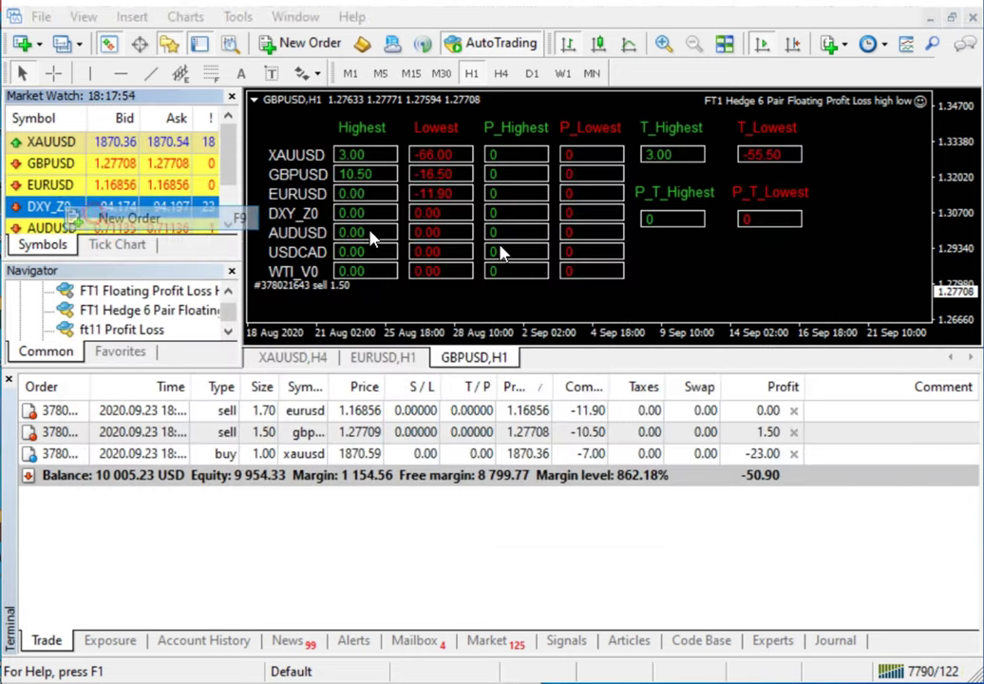
{"action": "double_click", "coordinate": [563, 230]}
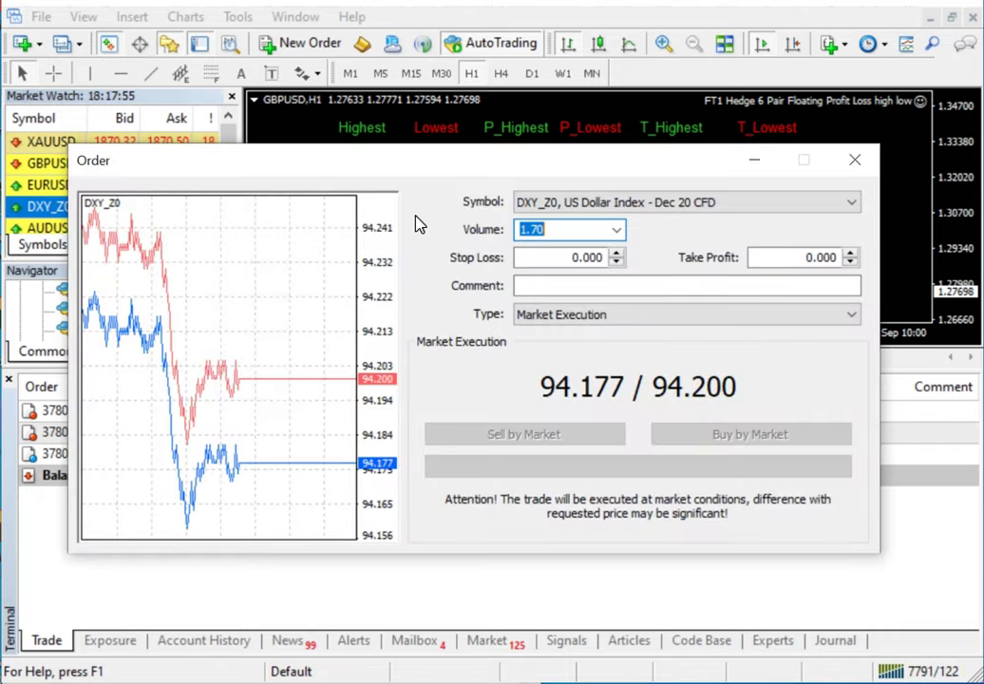
{"action": "type", "text": "200"}
{"action": "key", "text": "BackSpace"}
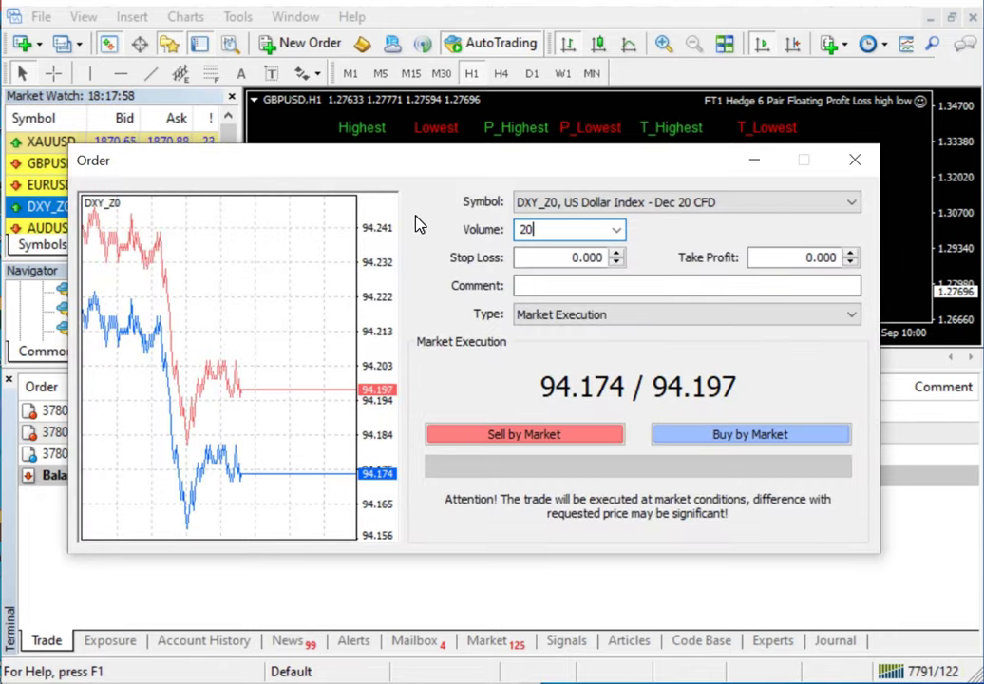
{"action": "left_click", "coordinate": [508, 436]}
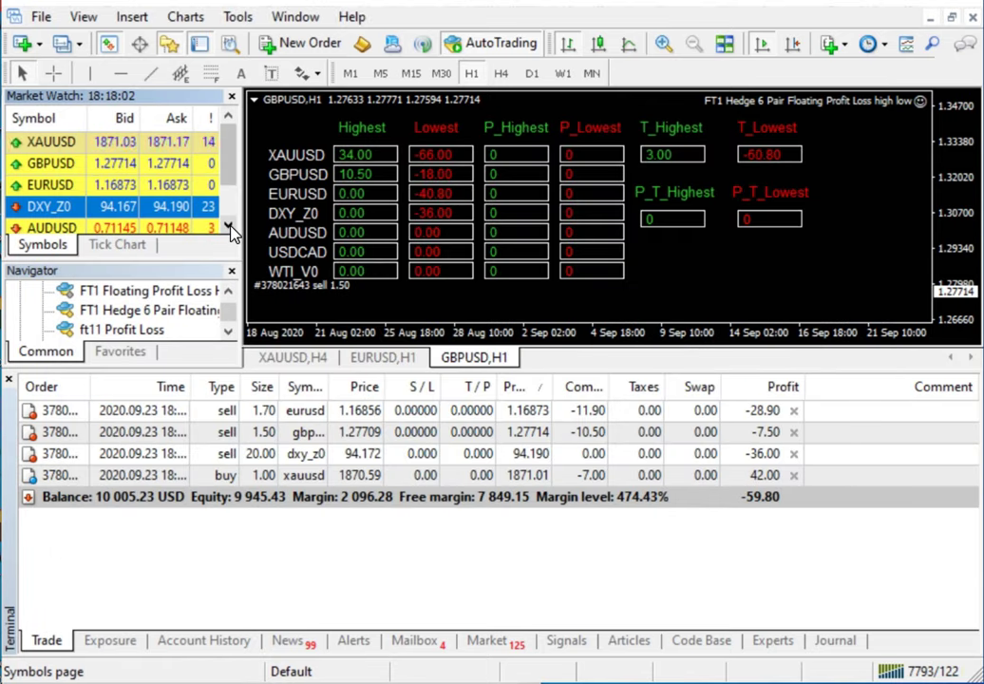
Open a new AUDUSD order, set the volume to 3.0 lots, and buy it at market.
{"action": "left_click", "coordinate": [228, 225]}
{"action": "left_click", "coordinate": [228, 225]}
{"action": "left_click", "coordinate": [38, 184]}
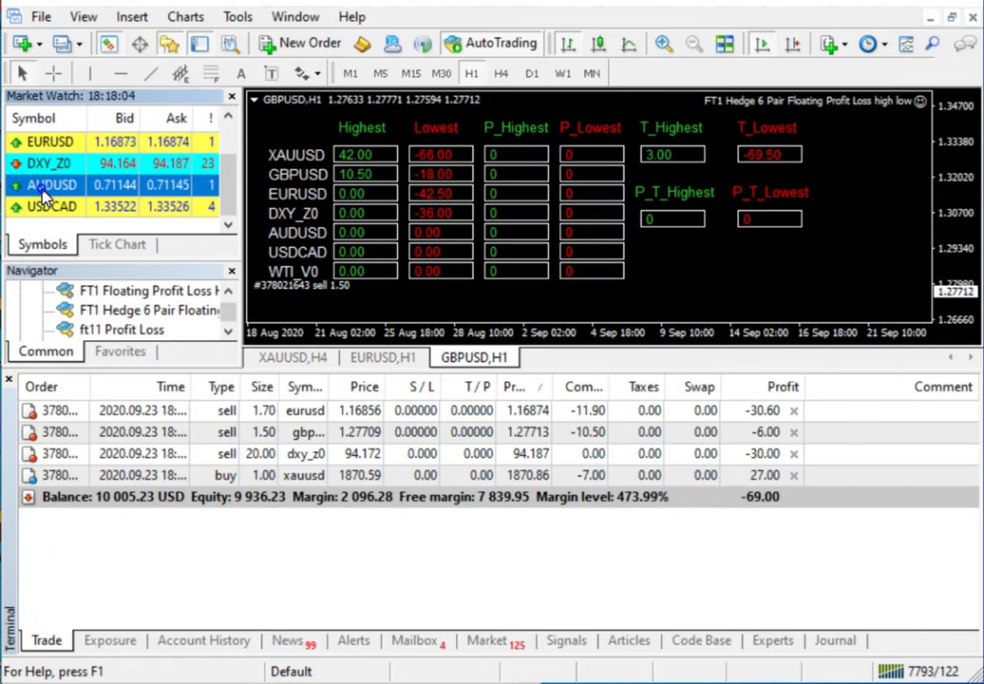
{"action": "right_click", "coordinate": [59, 189]}
{"action": "left_click", "coordinate": [96, 203]}
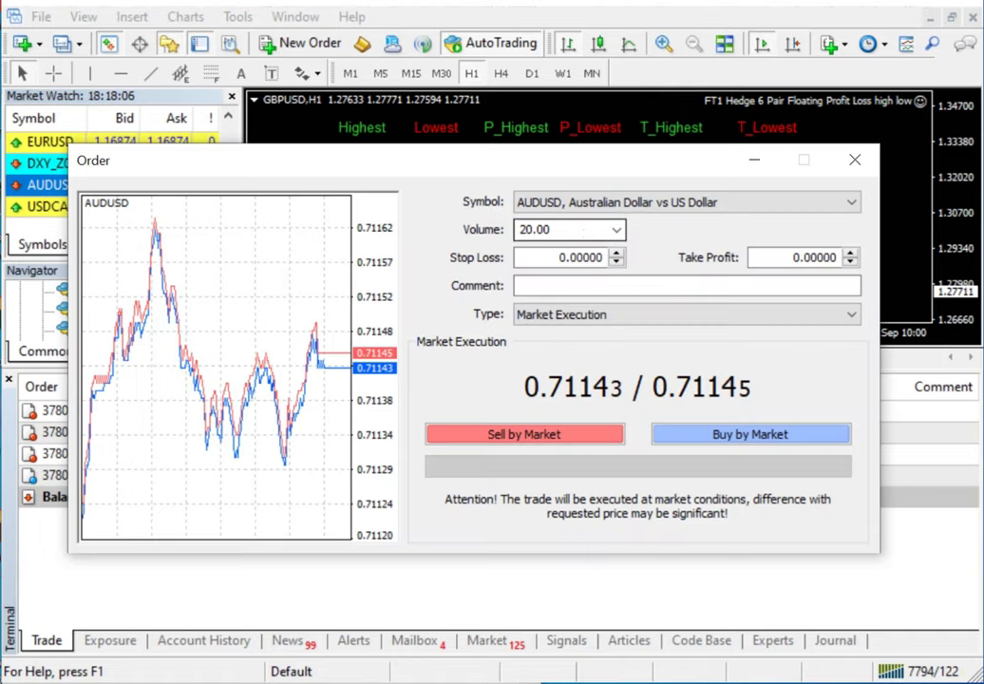
{"action": "double_click", "coordinate": [580, 233]}
{"action": "type", "text": "3.0"}
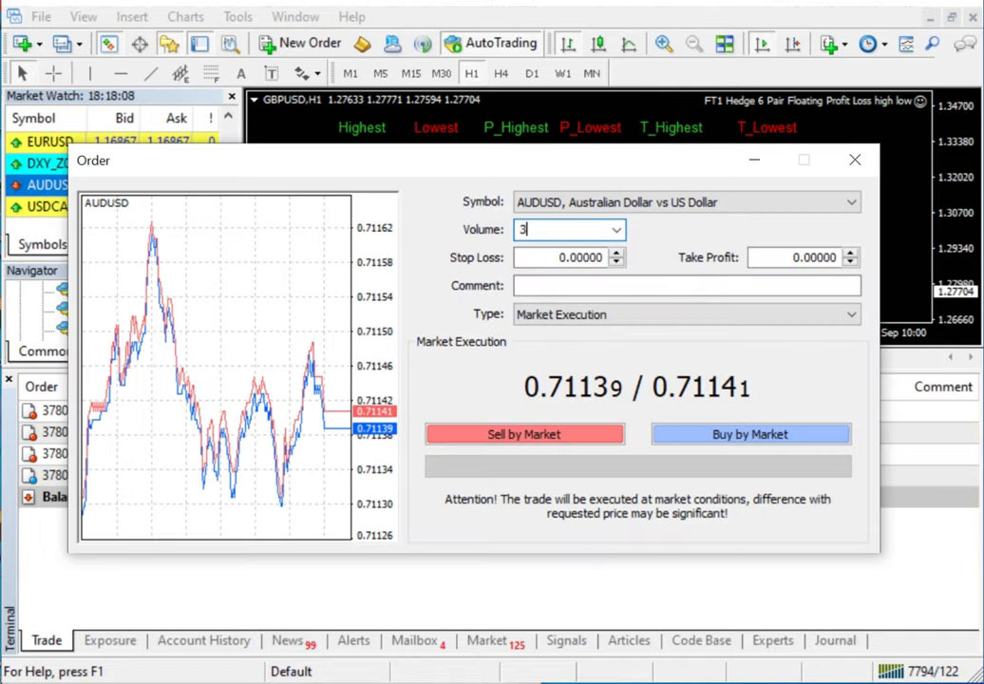
{"action": "left_click", "coordinate": [718, 435]}
Open a new USDCAD order with a volume of 2.0 lots and buy it at market.
{"action": "left_click", "coordinate": [54, 209]}
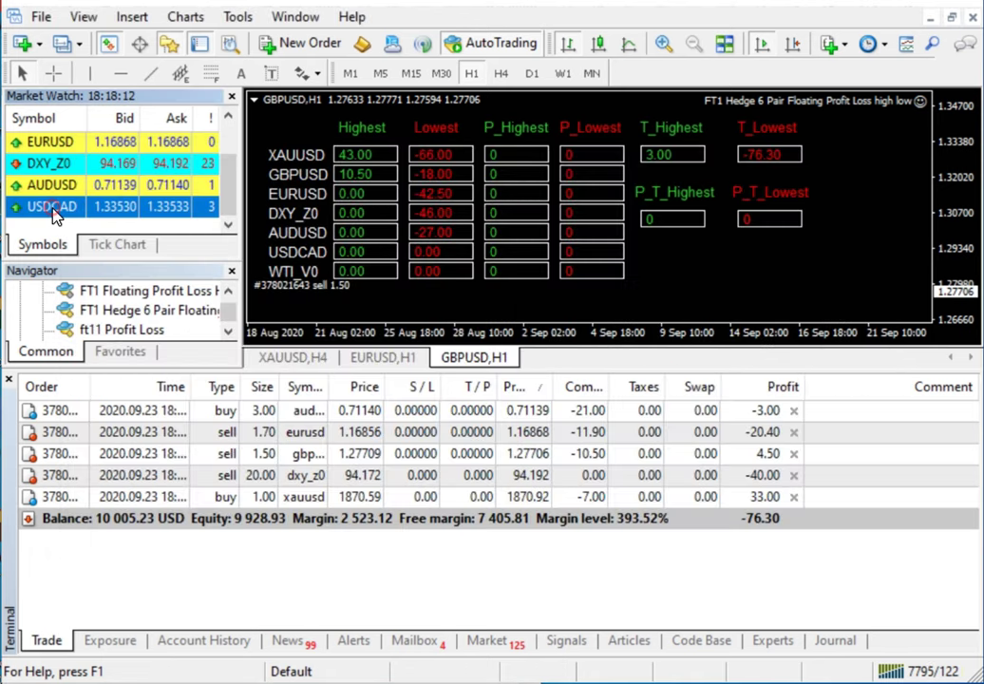
{"action": "right_click", "coordinate": [54, 215]}
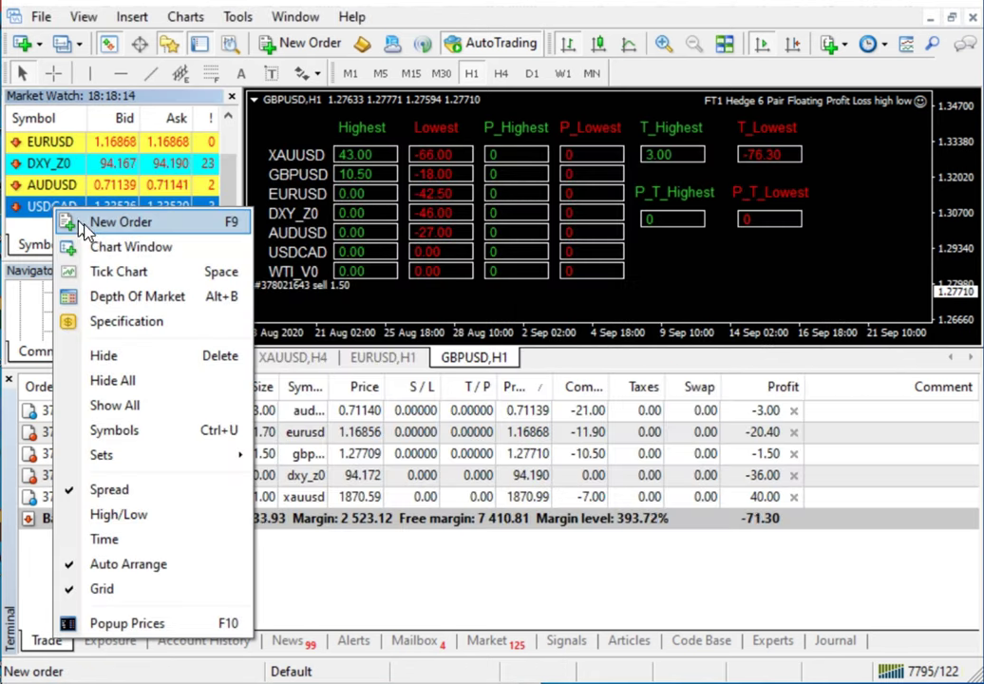
{"action": "left_click", "coordinate": [84, 221]}
{"action": "double_click", "coordinate": [566, 230]}
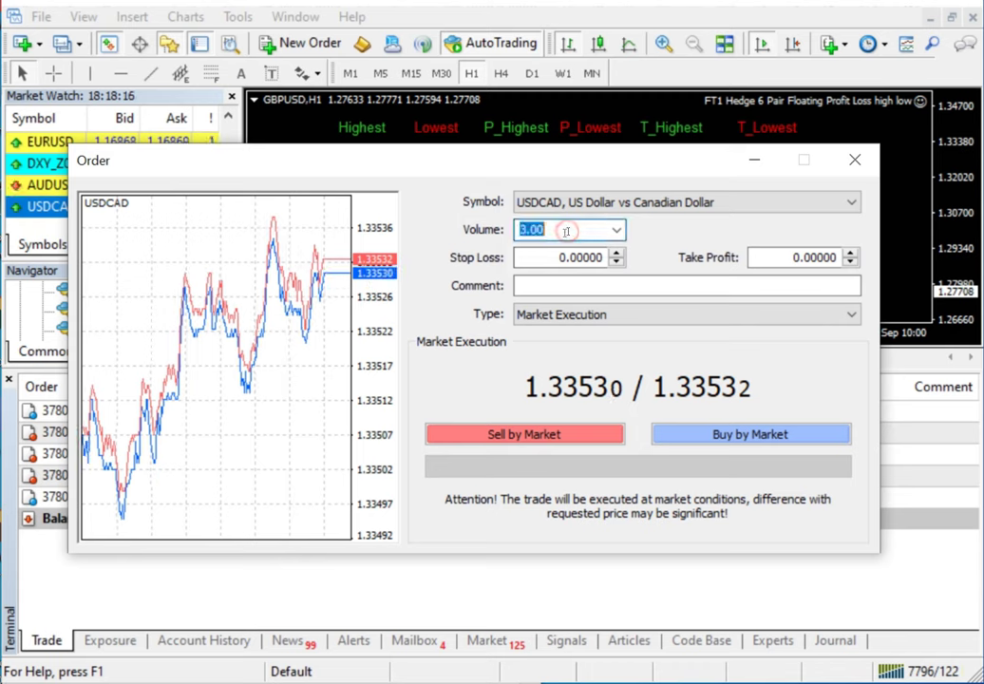
{"action": "type", "text": "2.0"}
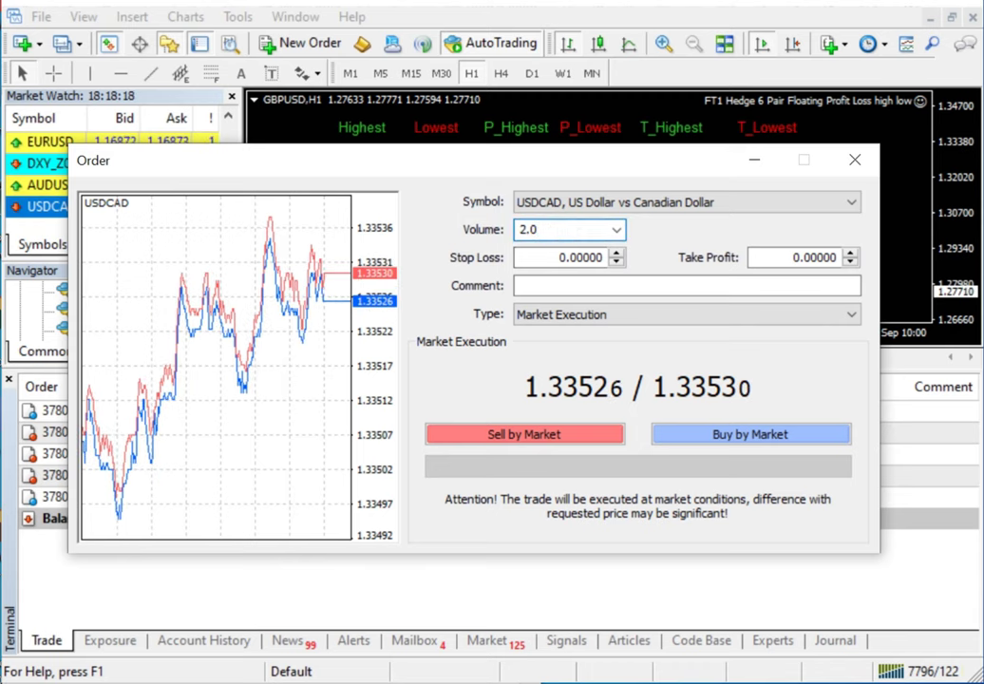
{"action": "left_click", "coordinate": [739, 437]}
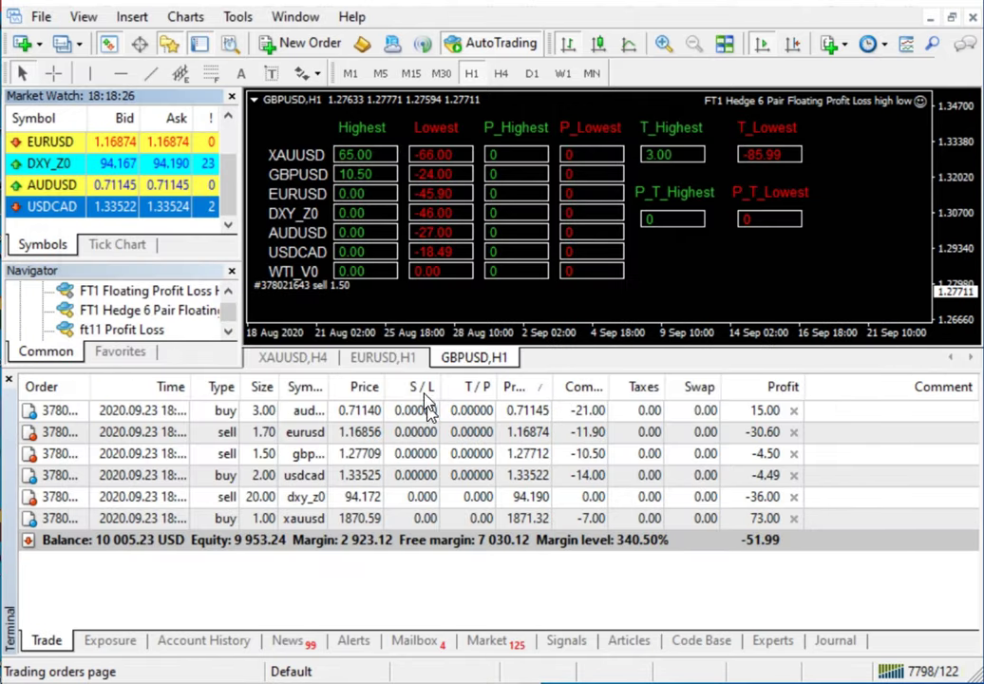
Look through the available expert advisors, scripts and indicators for the ft11 Profit Loss expert.
{"action": "scroll", "coordinate": [138, 321], "scroll_direction": "down", "scroll_amount": 1}
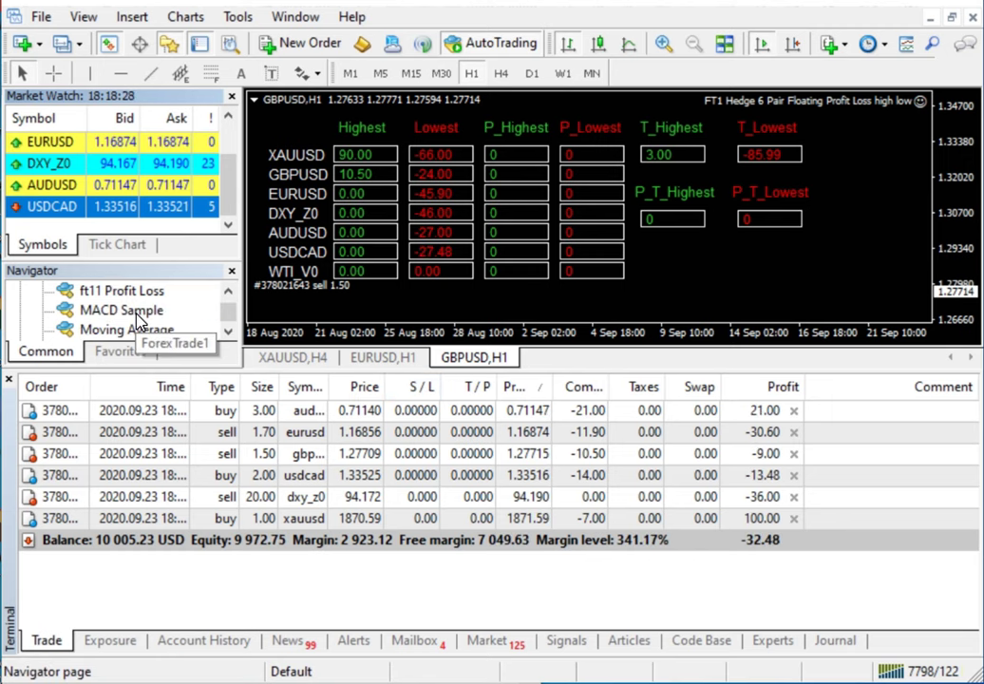
{"action": "scroll", "coordinate": [138, 321], "scroll_direction": "down", "scroll_amount": 6}
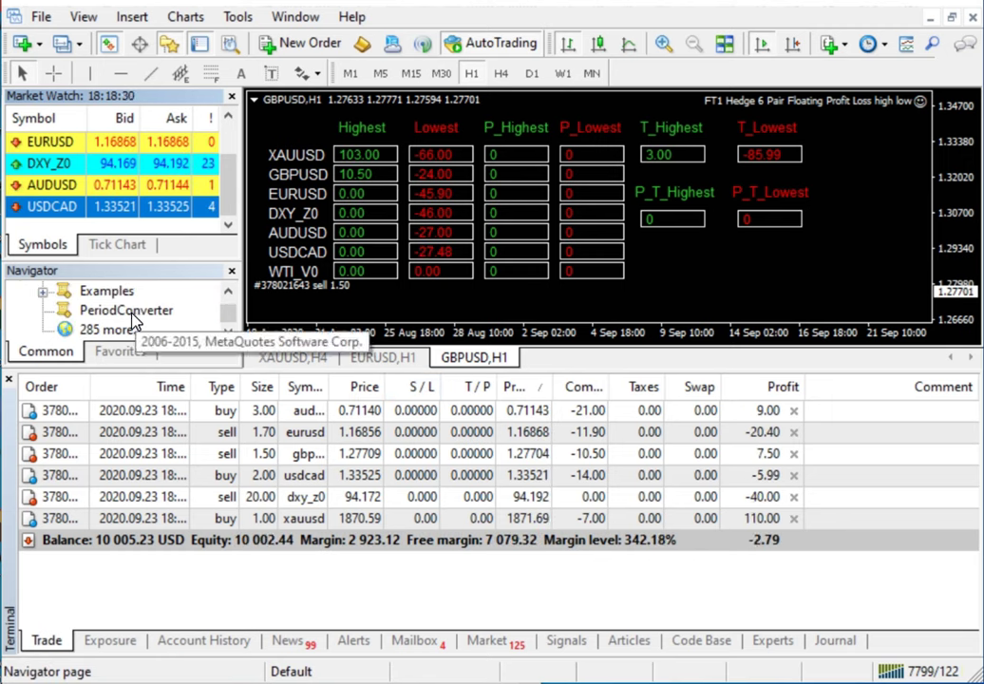
{"action": "scroll", "coordinate": [133, 321], "scroll_direction": "down", "scroll_amount": 1}
{"action": "scroll", "coordinate": [133, 322], "scroll_direction": "up", "scroll_amount": 3}
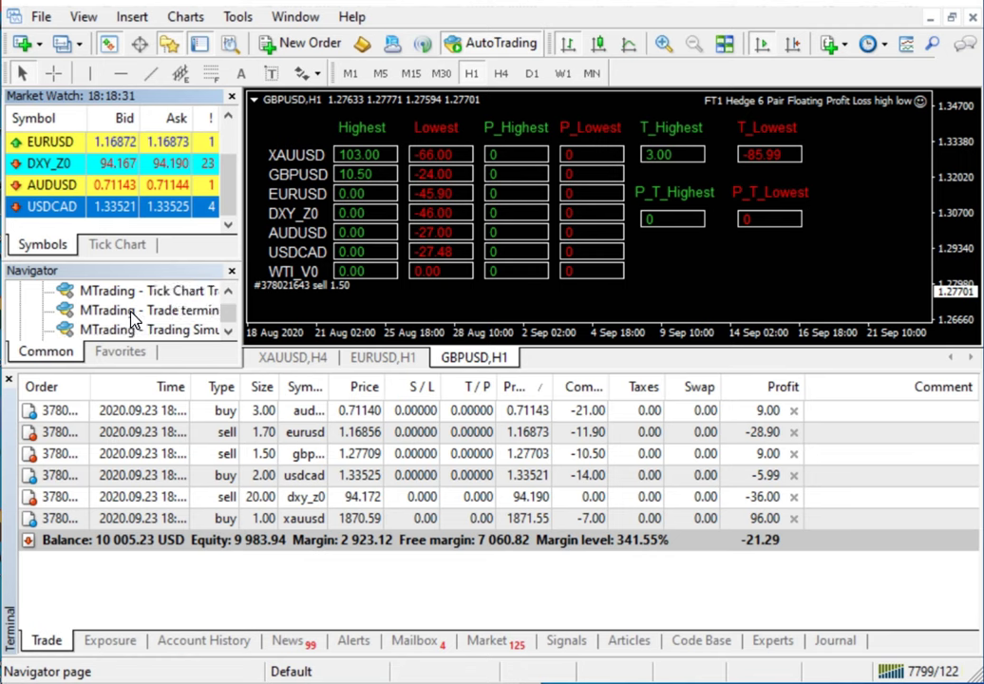
{"action": "scroll", "coordinate": [133, 315], "scroll_direction": "up", "scroll_amount": 1}
{"action": "left_click", "coordinate": [133, 311]}
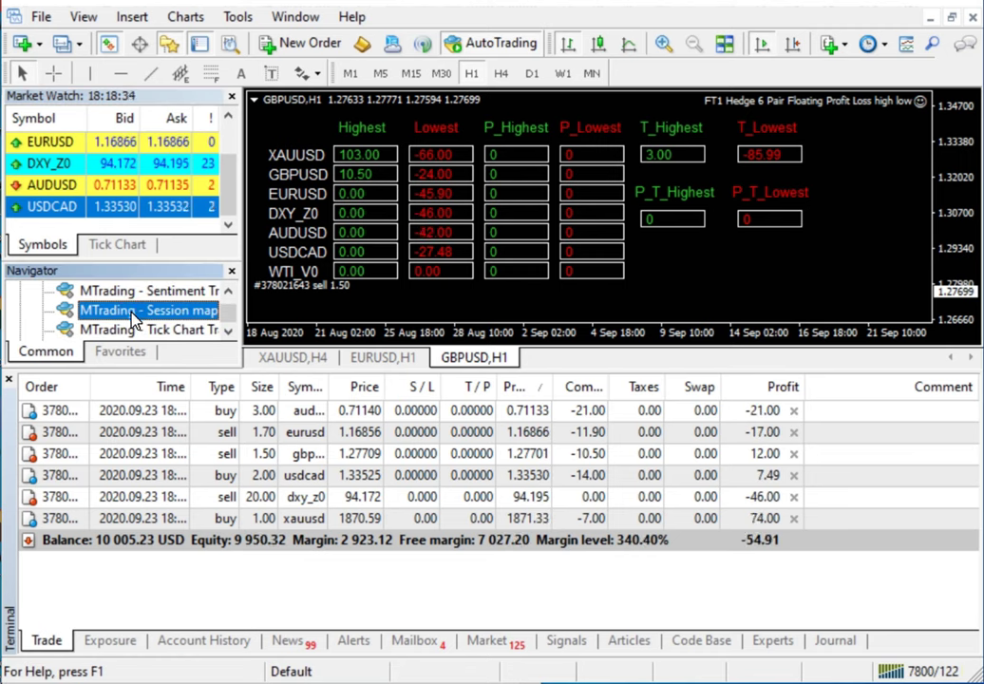
{"action": "scroll", "coordinate": [132, 318], "scroll_direction": "up", "scroll_amount": 4}
{"action": "scroll", "coordinate": [132, 318], "scroll_direction": "down", "scroll_amount": 6}
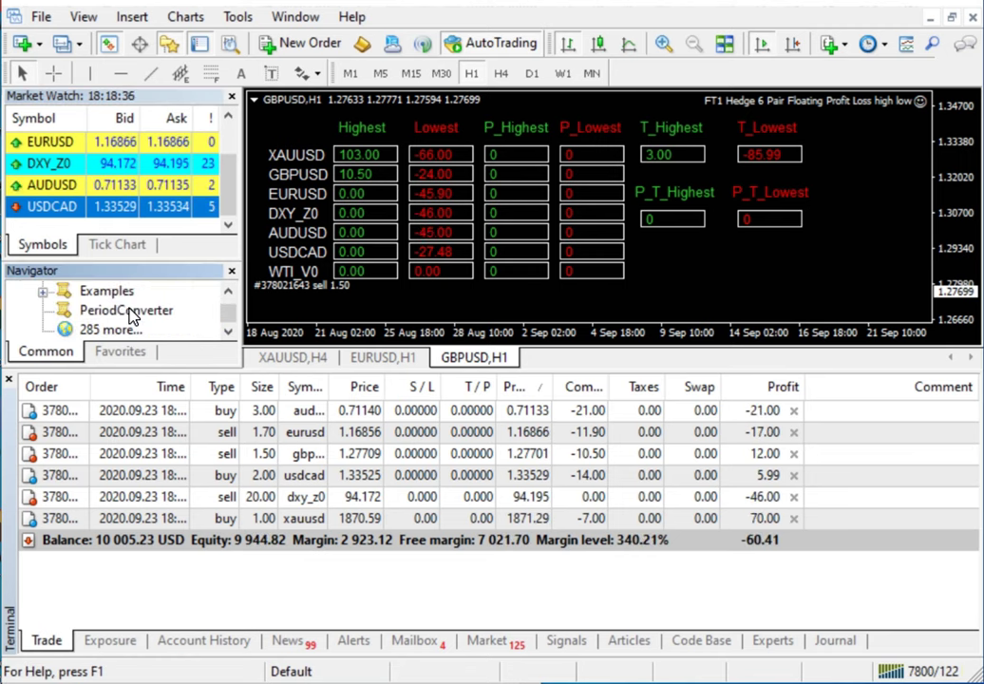
{"action": "scroll", "coordinate": [133, 318], "scroll_direction": "down", "scroll_amount": 1}
{"action": "scroll", "coordinate": [132, 322], "scroll_direction": "up", "scroll_amount": 1}
{"action": "scroll", "coordinate": [132, 294], "scroll_direction": "up", "scroll_amount": 2}
{"action": "left_click", "coordinate": [133, 293]}
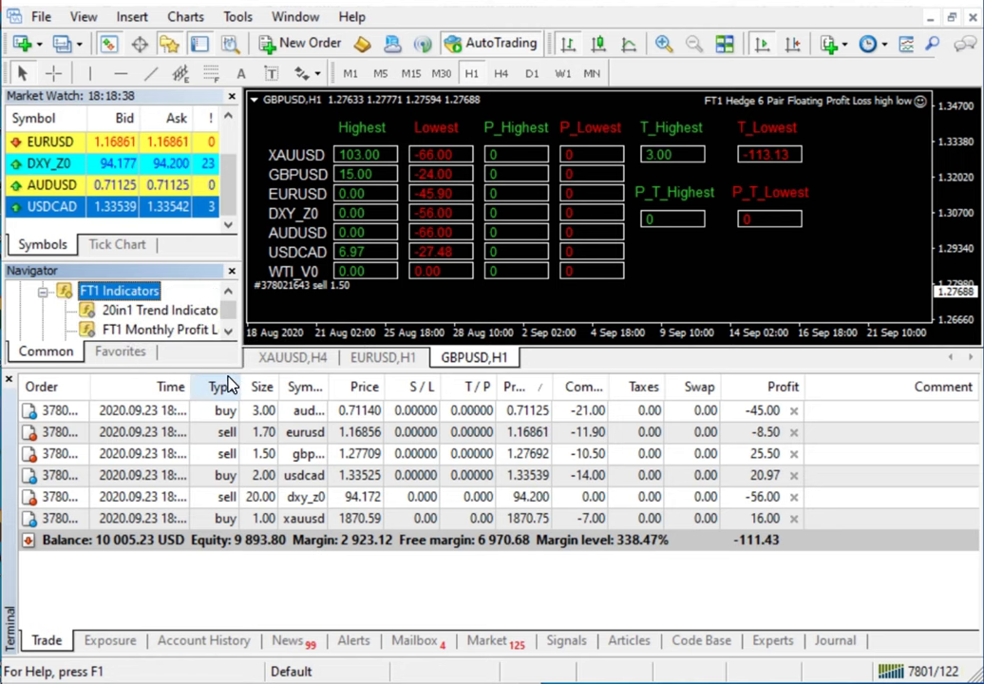
{"action": "key", "text": "Down"}
{"action": "key", "text": "Down"}
{"action": "key", "text": "Down"}
{"action": "key", "text": "Down"}
{"action": "key", "text": "Down"}
{"action": "key", "text": "Down"}
{"action": "key", "text": "Down"}
{"action": "key", "text": "Down"}
{"action": "key", "text": "Down"}
{"action": "key", "text": "Down"}
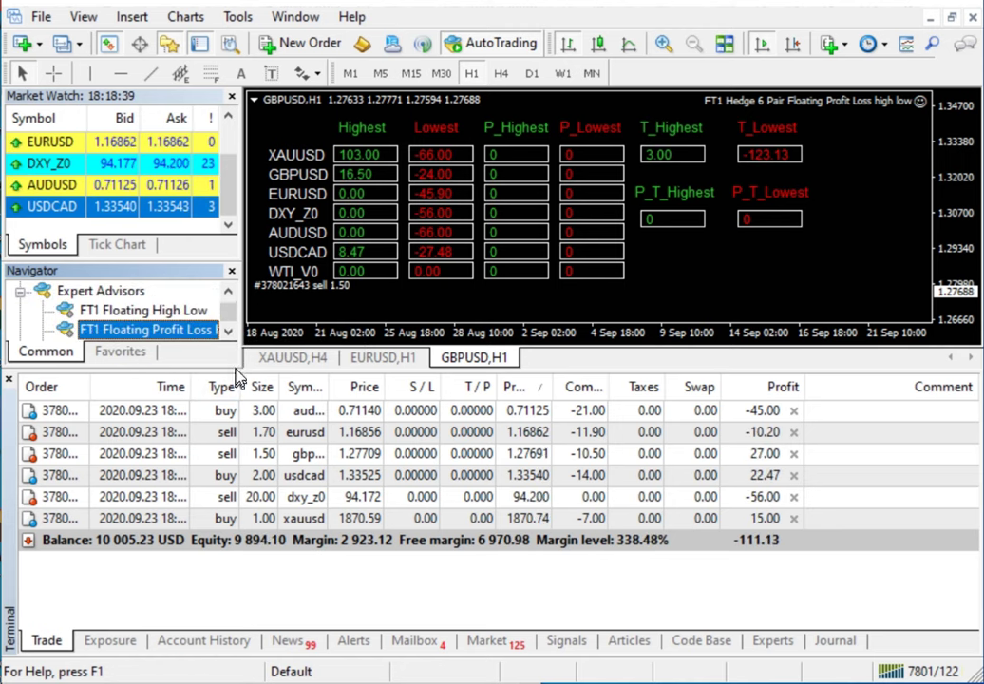
{"action": "key", "text": "Down"}
{"action": "key", "text": "Down"}
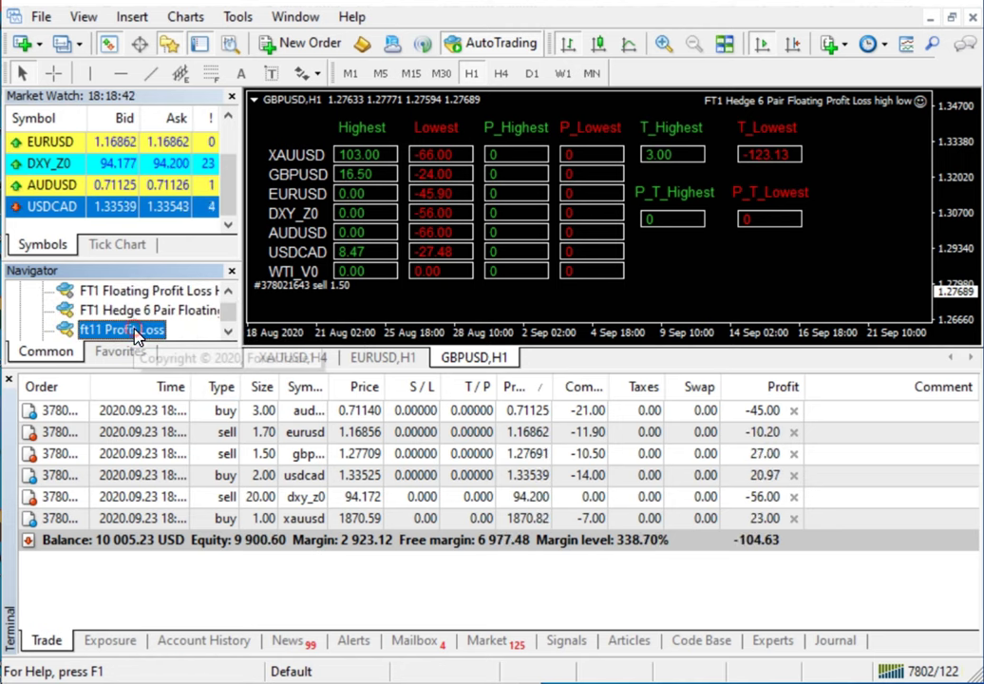
Try to run the ft11 Profit Loss expert in place of the FT1 Hedge expert on the GBPUSD H1 chart.
{"action": "double_click", "coordinate": [136, 333]}
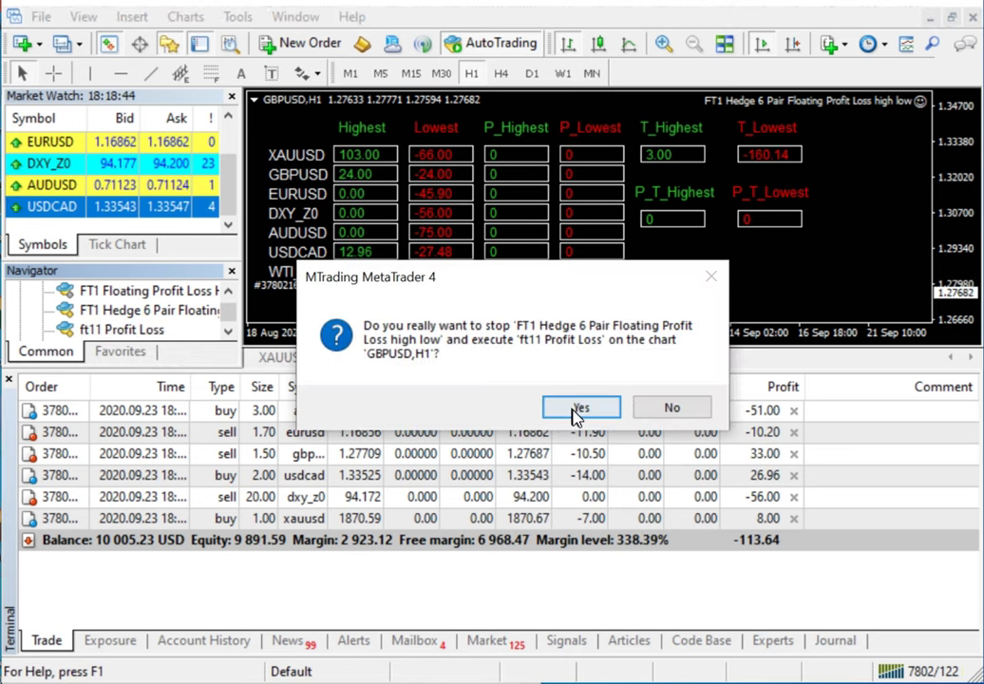
{"action": "left_click", "coordinate": [576, 410]}
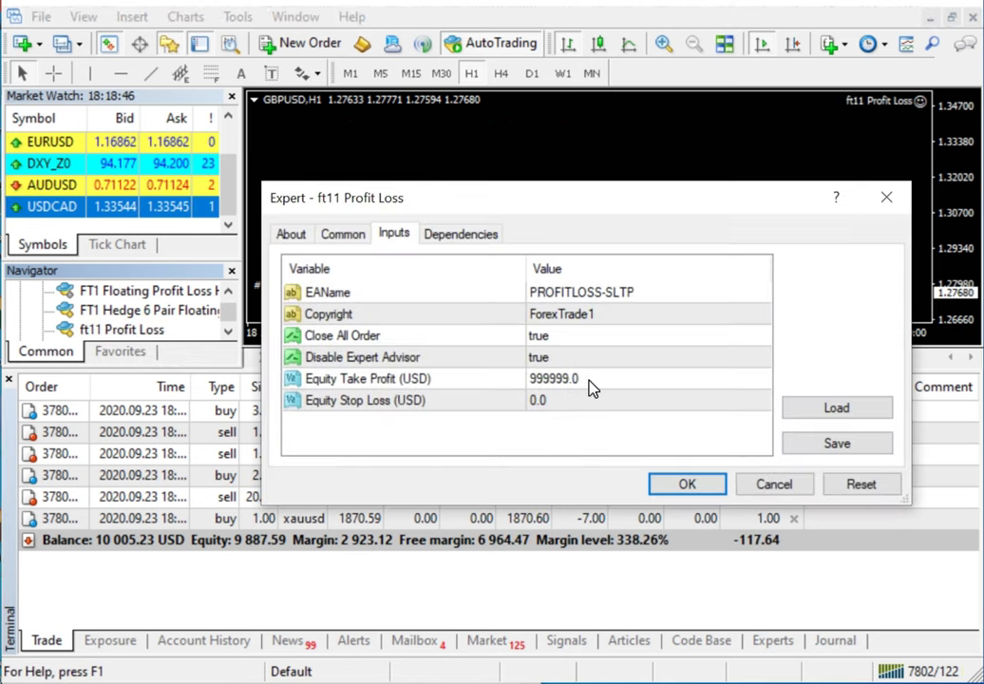
{"action": "left_click_drag", "start_coordinate": [561, 197], "coordinate": [537, 190]}
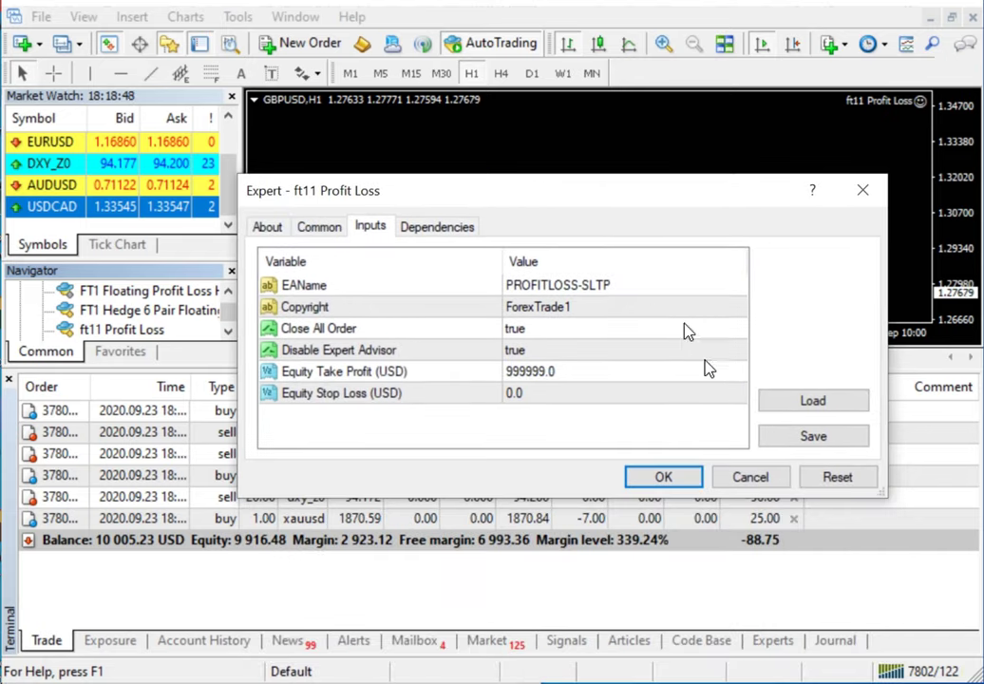
{"action": "left_click", "coordinate": [750, 477]}
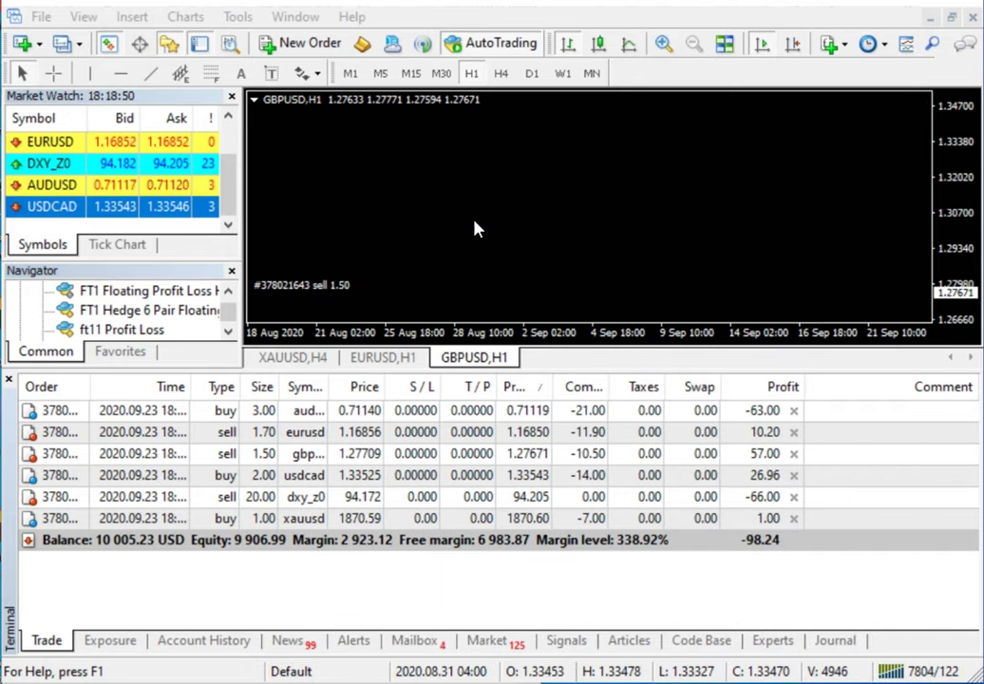
{"action": "left_click", "coordinate": [404, 361]}
{"action": "left_click", "coordinate": [480, 358]}
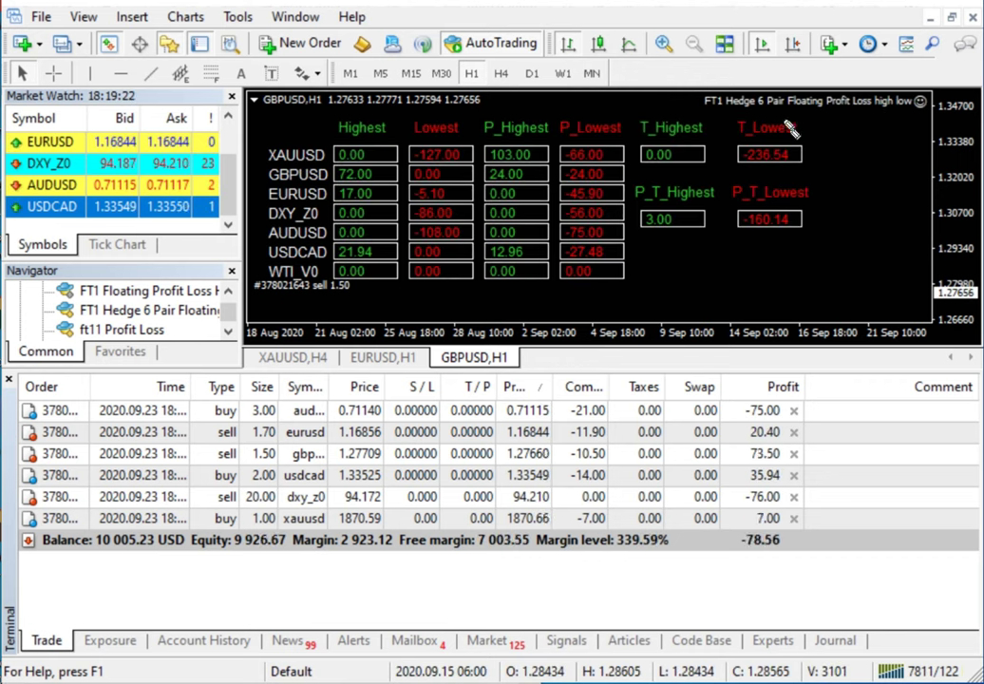
{"action": "mouse_move", "coordinate": [808, 125]}
{"action": "left_mouse_down"}
{"action": "mouse_move", "coordinate": [741, 143]}
{"action": "mouse_move", "coordinate": [822, 159]}
{"action": "mouse_move", "coordinate": [806, 122]}
{"action": "left_mouse_up"}
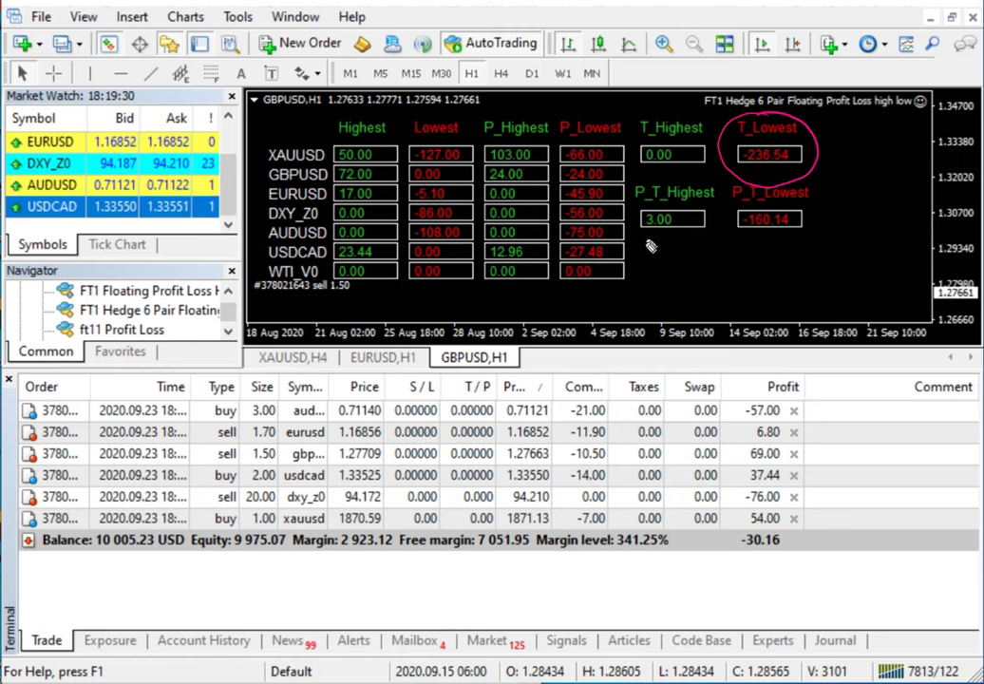
{"action": "left_click_drag", "start_coordinate": [646, 238], "coordinate": [667, 242]}
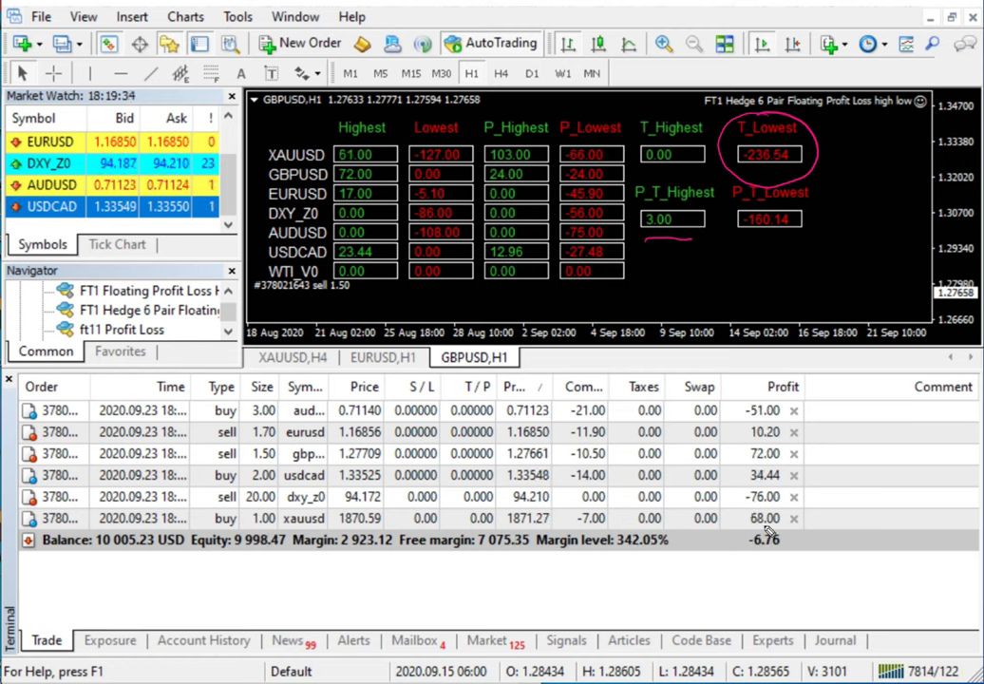
Circle the total profit, T_Highest and XAUUSD Highest and Lowest values, and handwrite 24 hour, $4000 and $2000 around the total.
{"action": "mouse_move", "coordinate": [781, 555]}
{"action": "left_mouse_down"}
{"action": "mouse_move", "coordinate": [796, 570]}
{"action": "mouse_move", "coordinate": [794, 561]}
{"action": "left_mouse_up"}
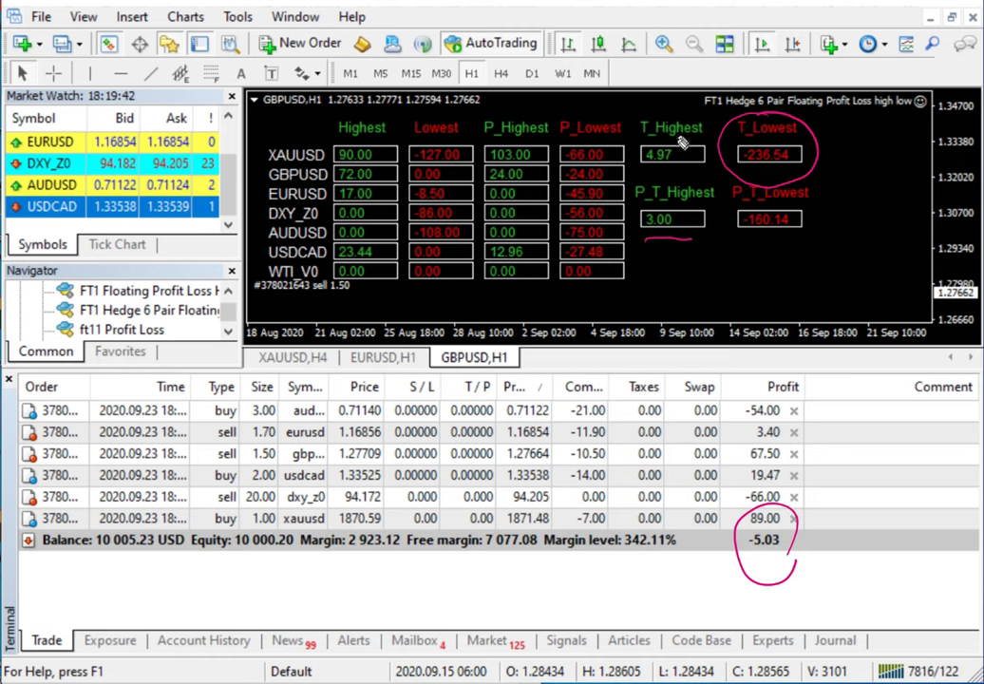
{"action": "mouse_move", "coordinate": [680, 135]}
{"action": "left_mouse_down"}
{"action": "mouse_move", "coordinate": [642, 176]}
{"action": "mouse_move", "coordinate": [684, 138]}
{"action": "left_mouse_up"}
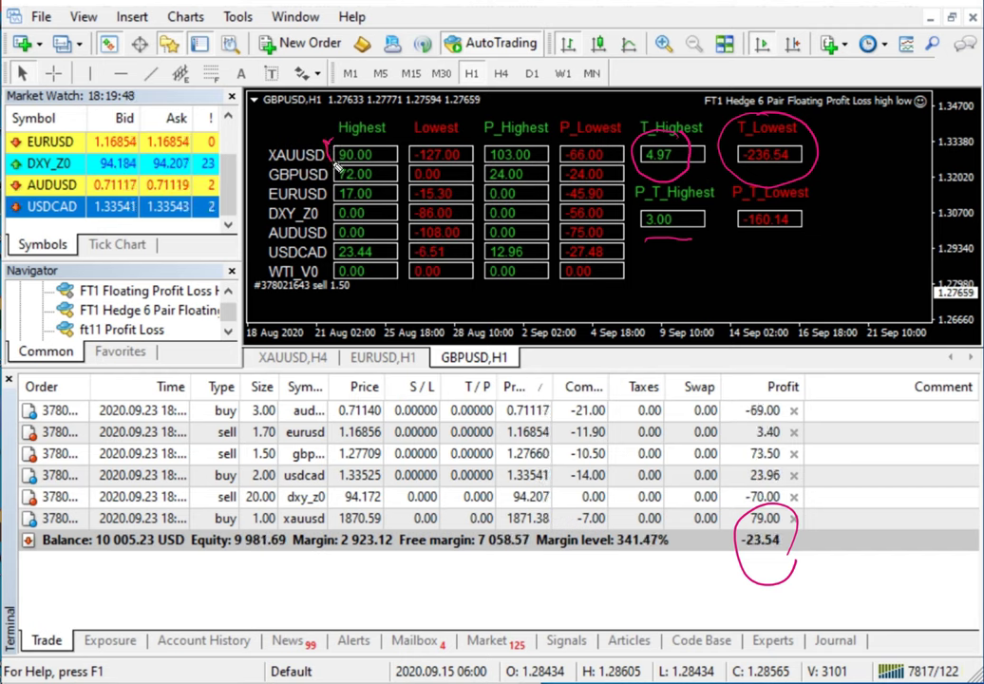
{"action": "left_click_drag", "start_coordinate": [361, 169], "coordinate": [331, 143]}
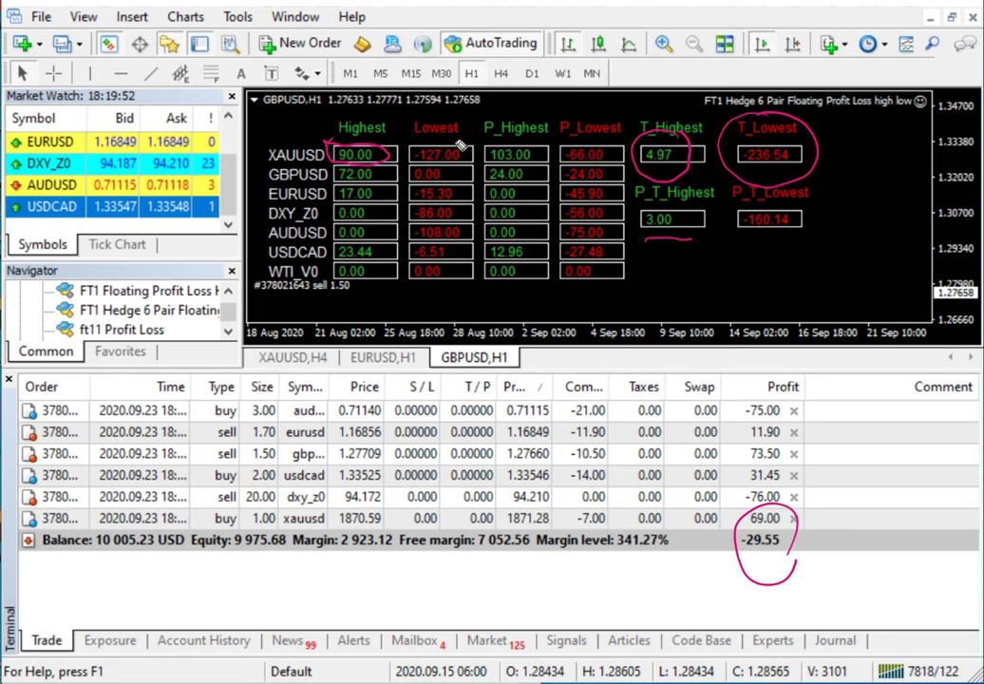
{"action": "mouse_move", "coordinate": [410, 144]}
{"action": "left_mouse_down"}
{"action": "mouse_move", "coordinate": [416, 169]}
{"action": "mouse_move", "coordinate": [472, 161]}
{"action": "mouse_move", "coordinate": [459, 149]}
{"action": "left_mouse_up"}
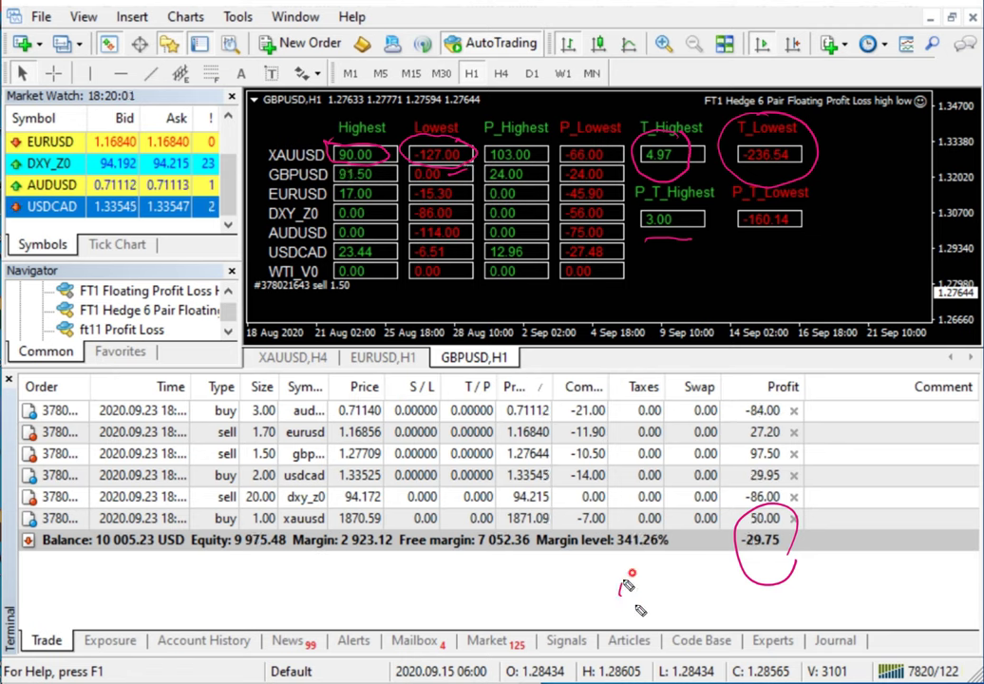
{"action": "left_click_drag", "start_coordinate": [627, 582], "coordinate": [660, 585]}
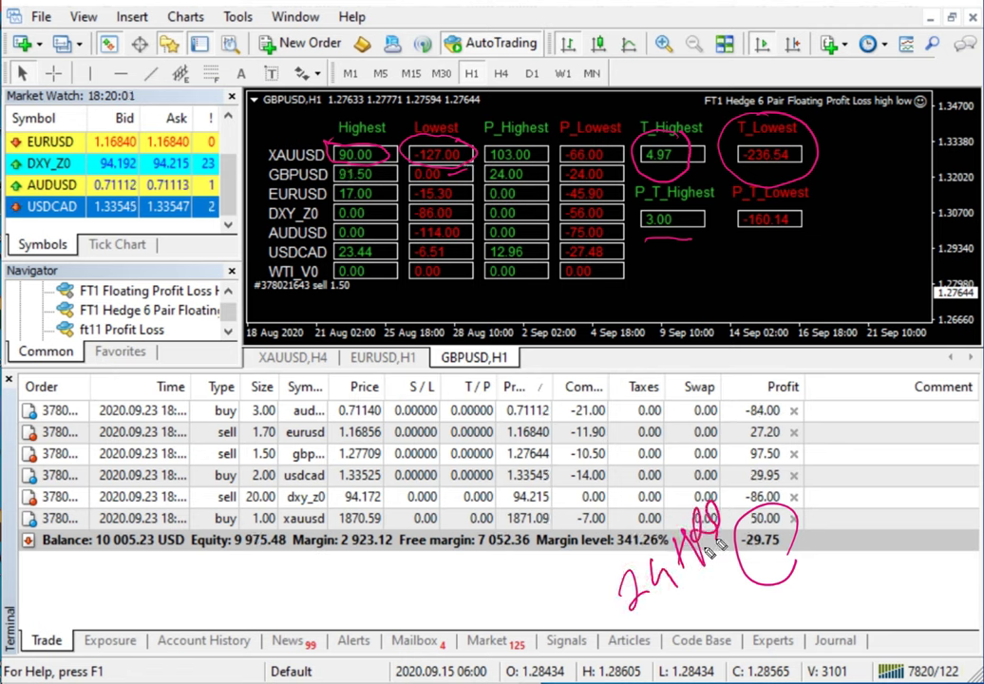
{"action": "mouse_move", "coordinate": [848, 492]}
{"action": "left_mouse_down"}
{"action": "mouse_move", "coordinate": [861, 511]}
{"action": "mouse_move", "coordinate": [914, 445]}
{"action": "mouse_move", "coordinate": [899, 548]}
{"action": "mouse_move", "coordinate": [946, 471]}
{"action": "mouse_move", "coordinate": [867, 549]}
{"action": "mouse_move", "coordinate": [832, 487]}
{"action": "left_mouse_up"}
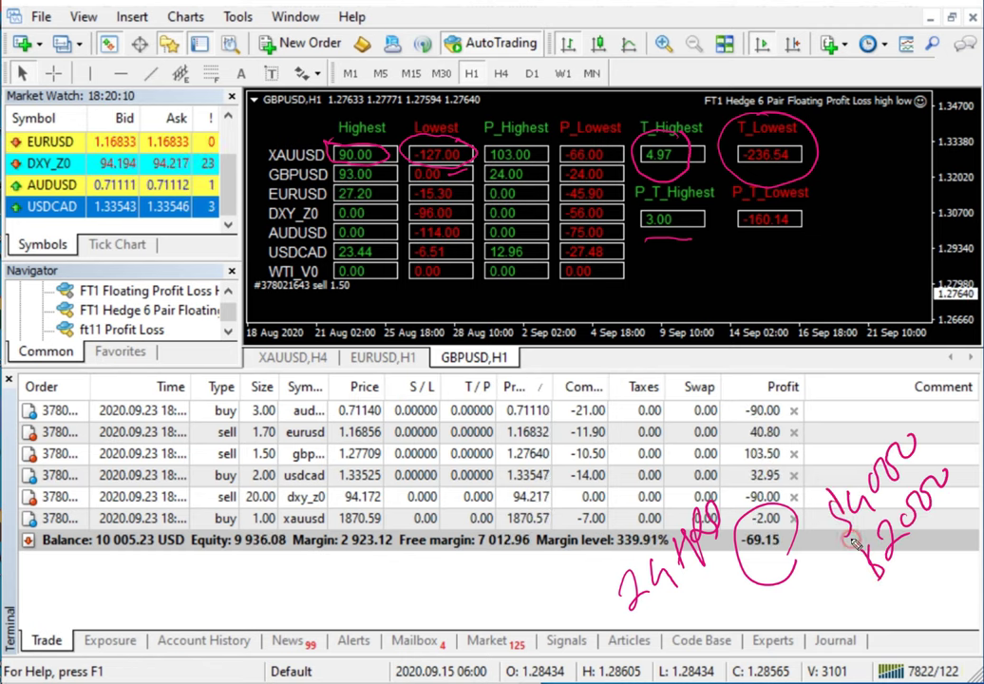
Open the ft11 Profit Loss expert's input settings on the EURUSD H1 chart and select Equity Stop Loss.
{"action": "left_click", "coordinate": [381, 357]}
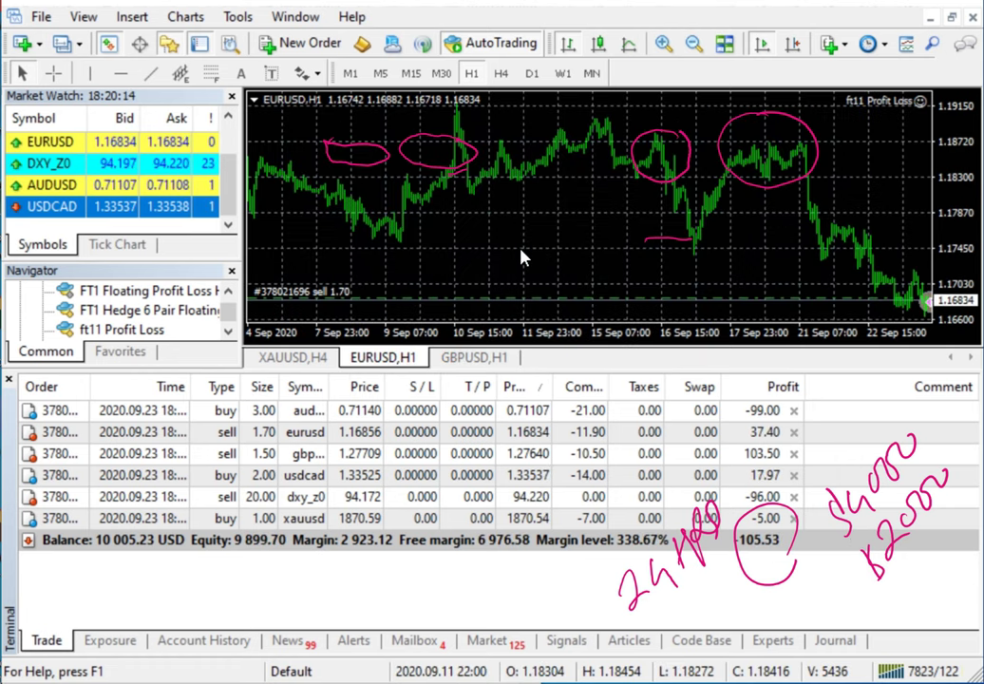
{"action": "key", "text": "F7"}
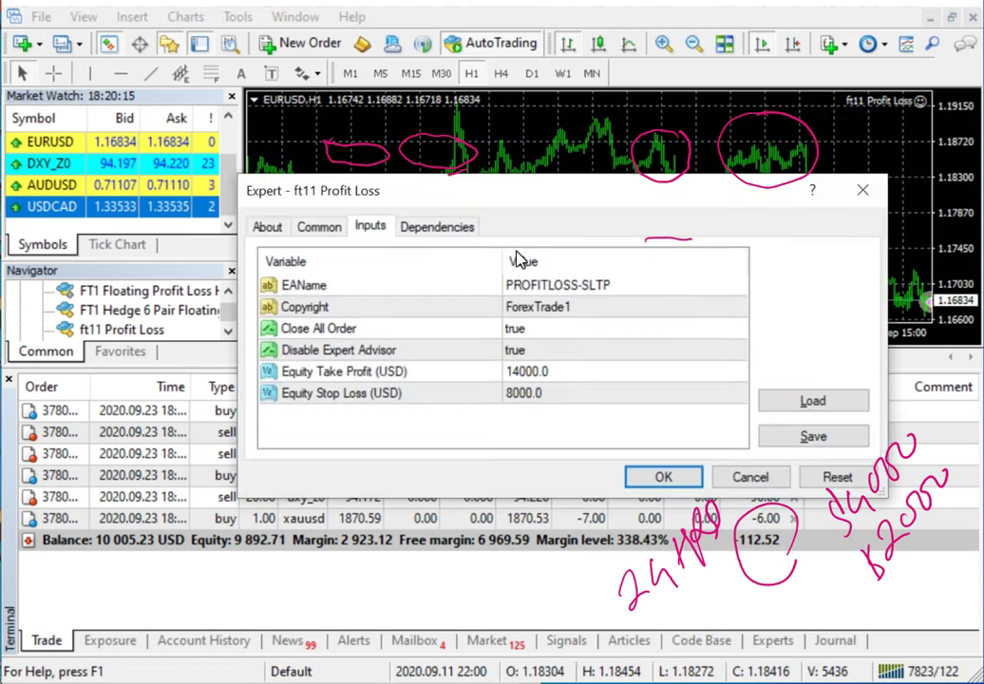
{"action": "left_click", "coordinate": [556, 403]}
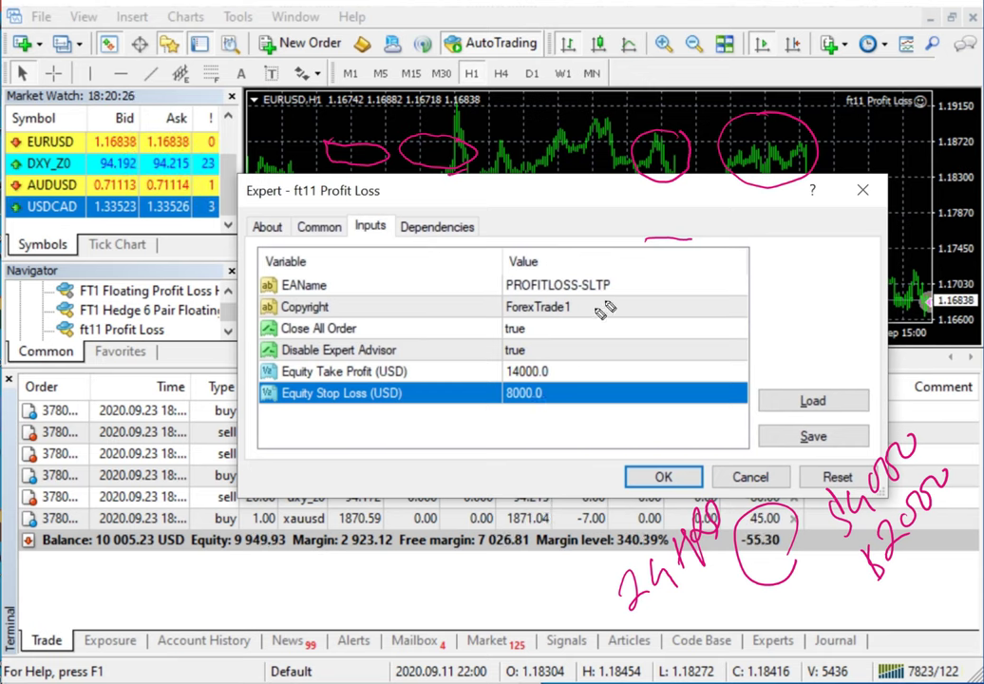
Handwrite 10000, +4000 and 2000 over the expert's inputs, mark the equity take profit and stop loss values, and dismiss the settings unchanged.
{"action": "mouse_move", "coordinate": [629, 309]}
{"action": "left_mouse_down"}
{"action": "mouse_move", "coordinate": [684, 273]}
{"action": "mouse_move", "coordinate": [727, 296]}
{"action": "mouse_move", "coordinate": [751, 270]}
{"action": "left_mouse_up"}
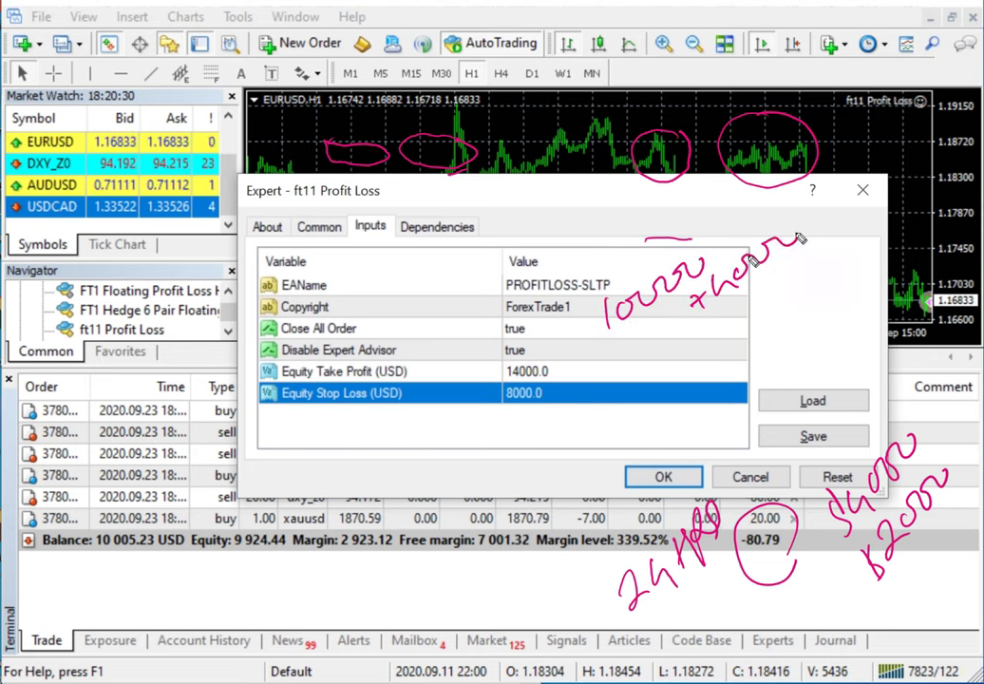
{"action": "left_click_drag", "start_coordinate": [567, 369], "coordinate": [589, 347]}
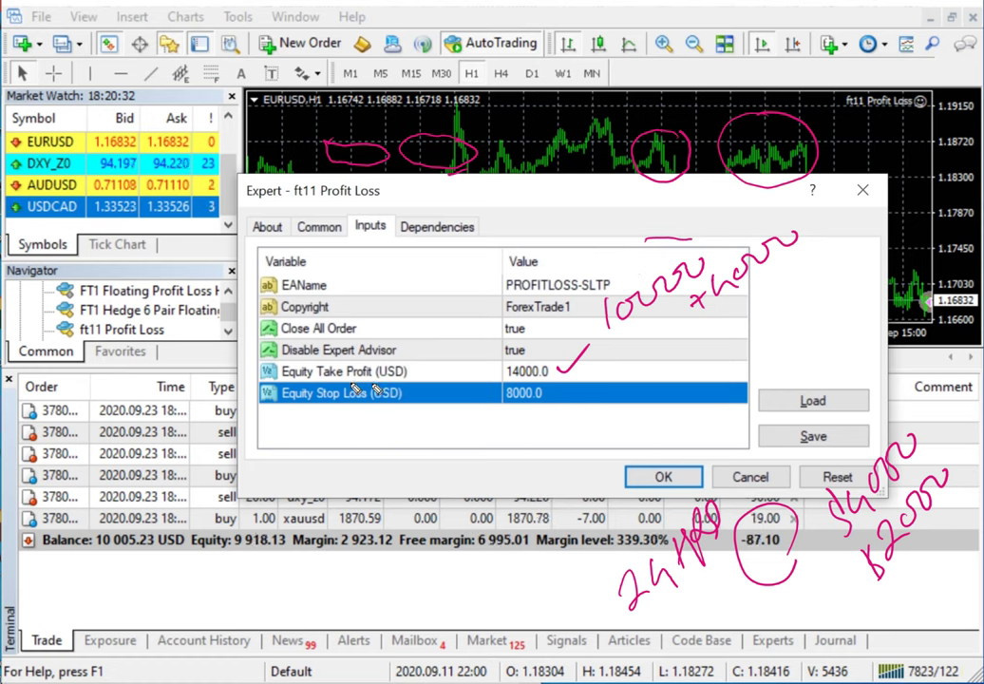
{"action": "left_click_drag", "start_coordinate": [319, 415], "coordinate": [375, 407]}
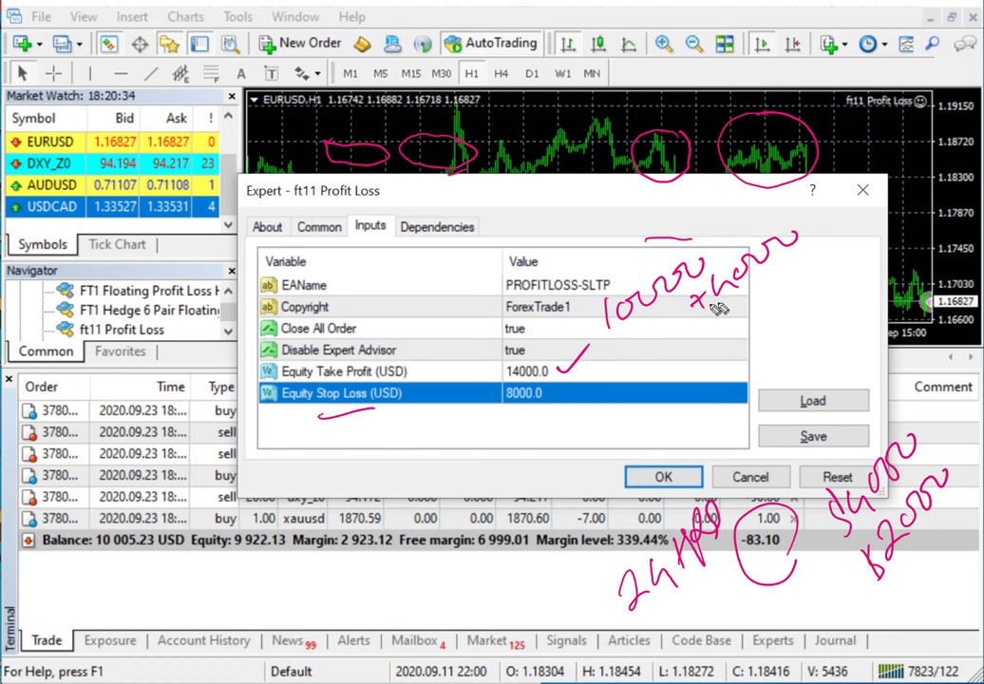
{"action": "mouse_move", "coordinate": [714, 348]}
{"action": "left_mouse_down"}
{"action": "mouse_move", "coordinate": [727, 332]}
{"action": "mouse_move", "coordinate": [772, 323]}
{"action": "mouse_move", "coordinate": [840, 257]}
{"action": "left_mouse_up"}
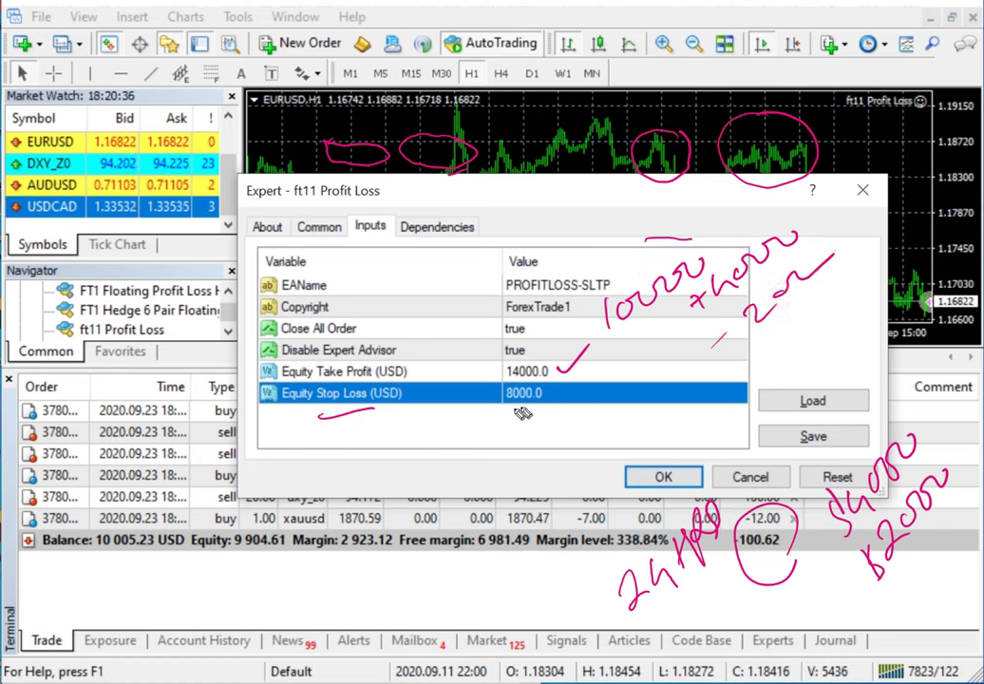
{"action": "left_click_drag", "start_coordinate": [548, 396], "coordinate": [569, 394]}
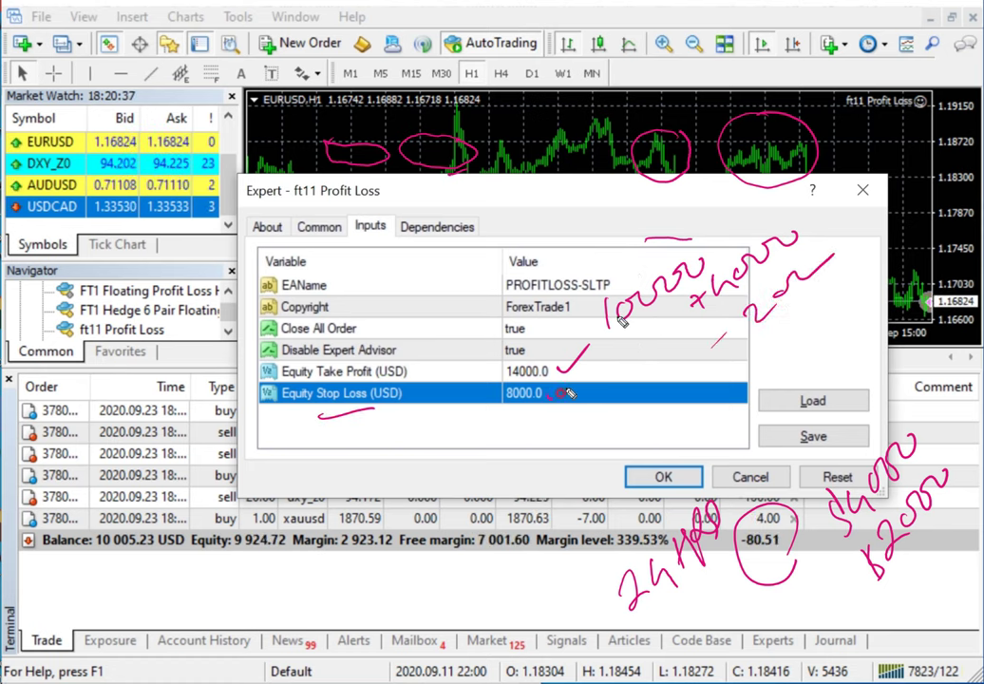
{"action": "left_click", "coordinate": [752, 474]}
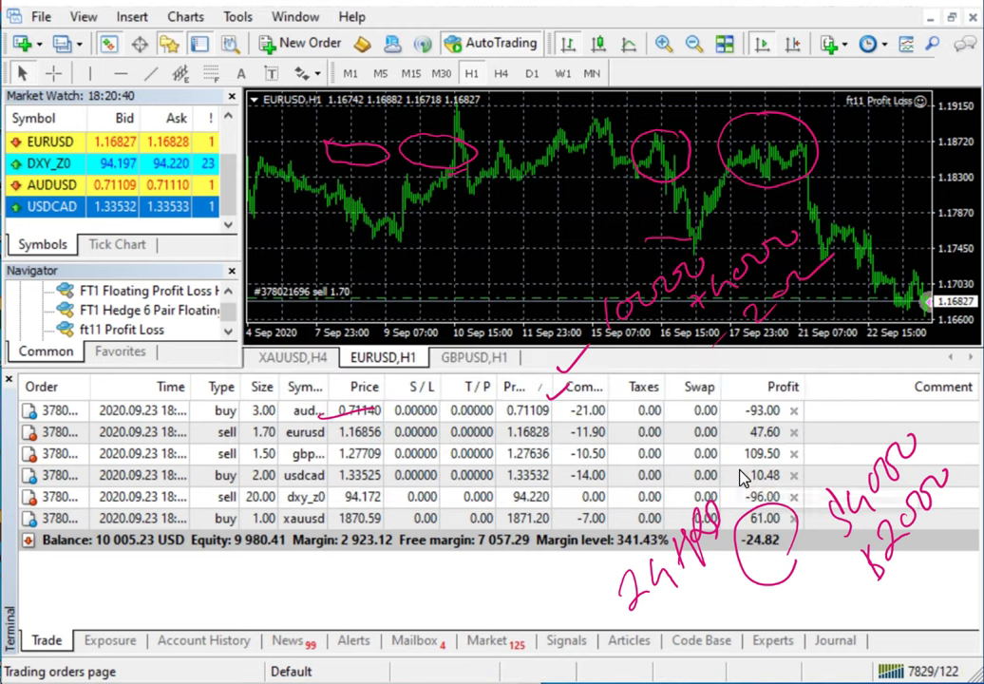
Return to the GBPUSD H1 chart, mark the GBPUSD, AUDUSD and USDCAD profits, and handwrite an underlined %90 beside the panel.
{"action": "left_click", "coordinate": [498, 358]}
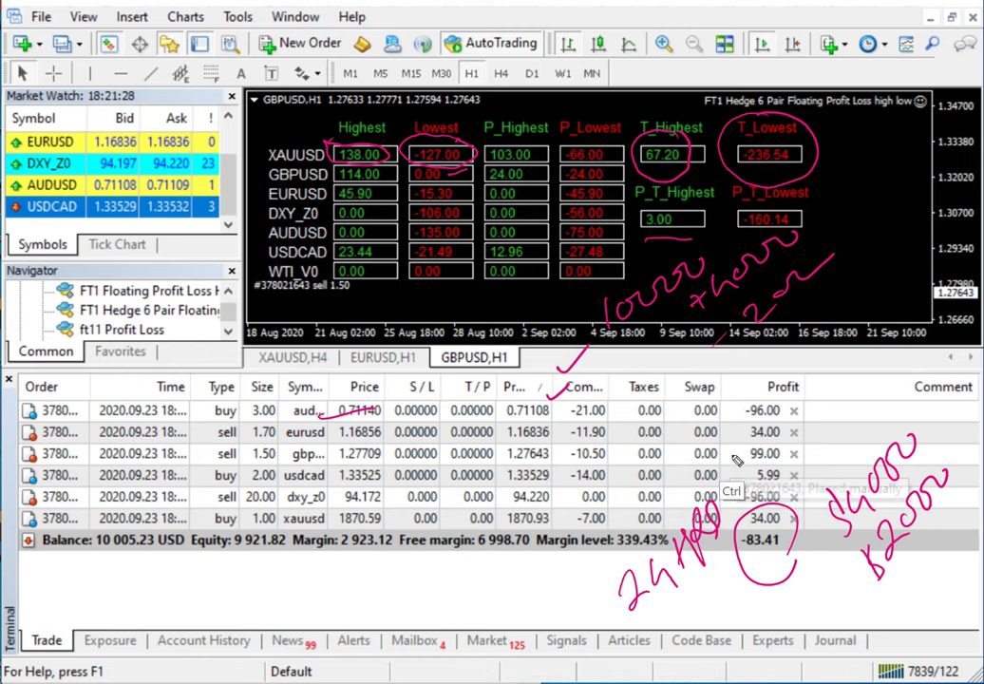
{"action": "left_click_drag", "start_coordinate": [728, 455], "coordinate": [756, 444]}
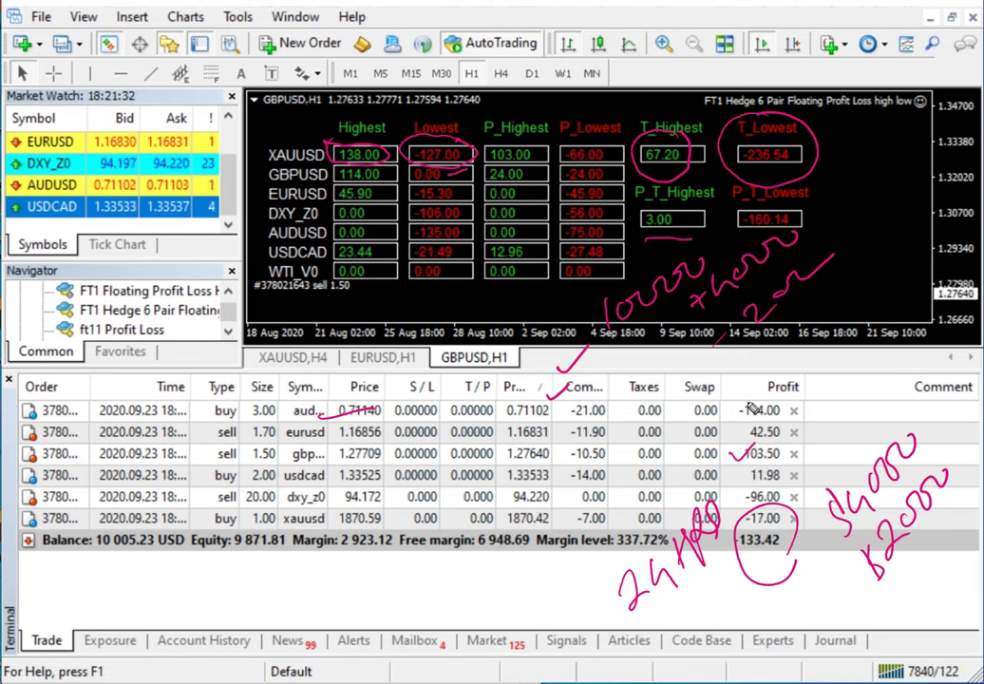
{"action": "left_click_drag", "start_coordinate": [739, 400], "coordinate": [738, 425]}
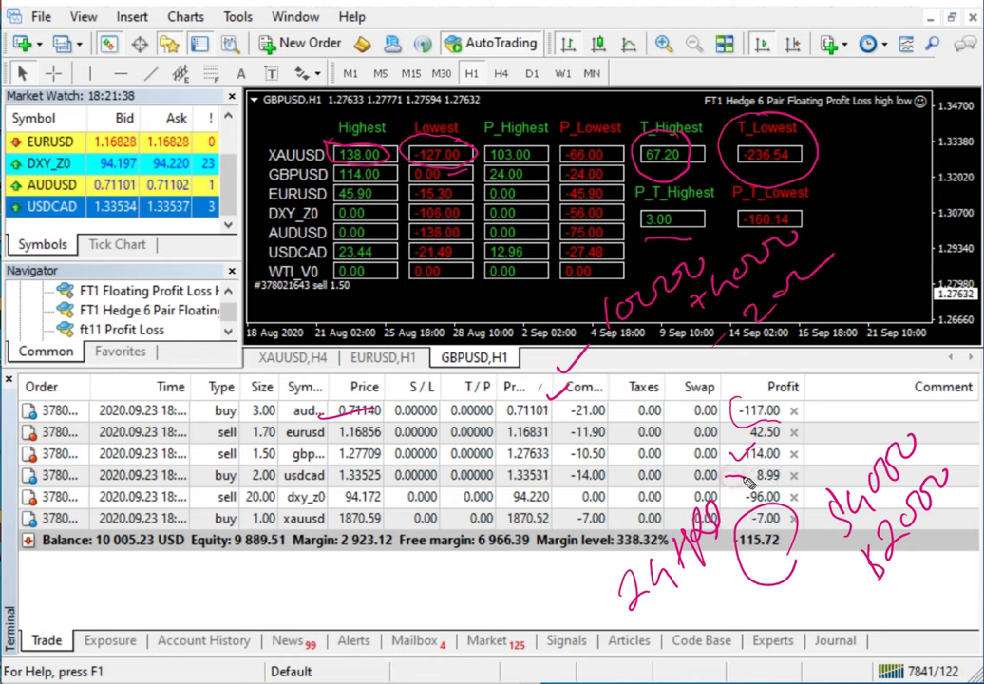
{"action": "left_click_drag", "start_coordinate": [727, 475], "coordinate": [739, 481]}
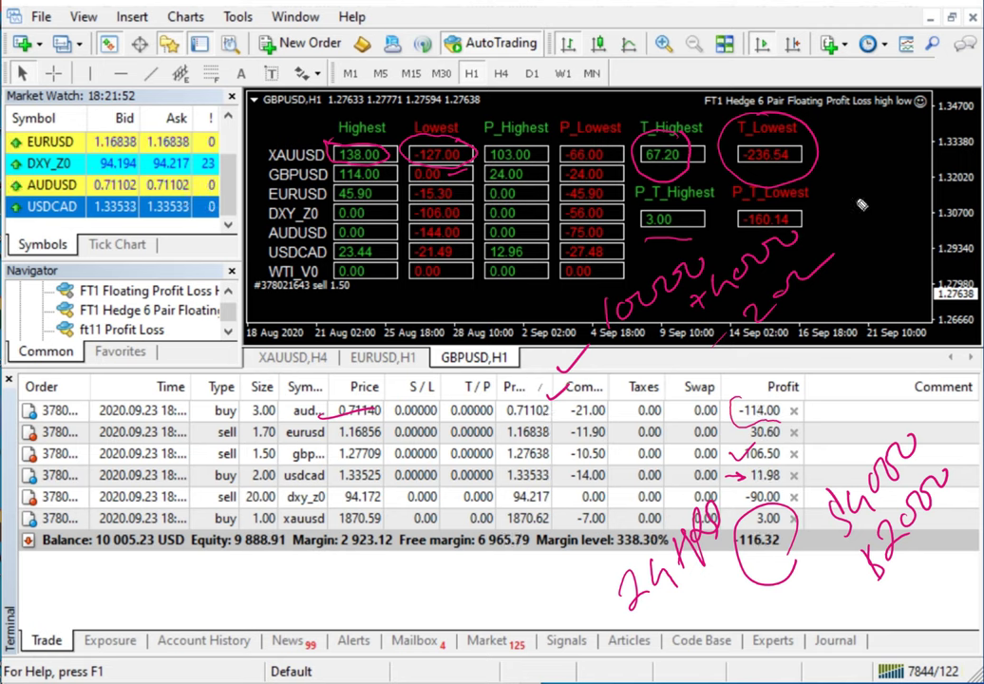
{"action": "mouse_move", "coordinate": [860, 198]}
{"action": "left_mouse_down"}
{"action": "mouse_move", "coordinate": [851, 224]}
{"action": "mouse_move", "coordinate": [891, 211]}
{"action": "mouse_move", "coordinate": [837, 220]}
{"action": "left_mouse_up"}
{"action": "mouse_move", "coordinate": [827, 276]}
{"action": "left_mouse_down"}
{"action": "mouse_move", "coordinate": [908, 216]}
{"action": "mouse_move", "coordinate": [913, 224]}
{"action": "left_mouse_up"}
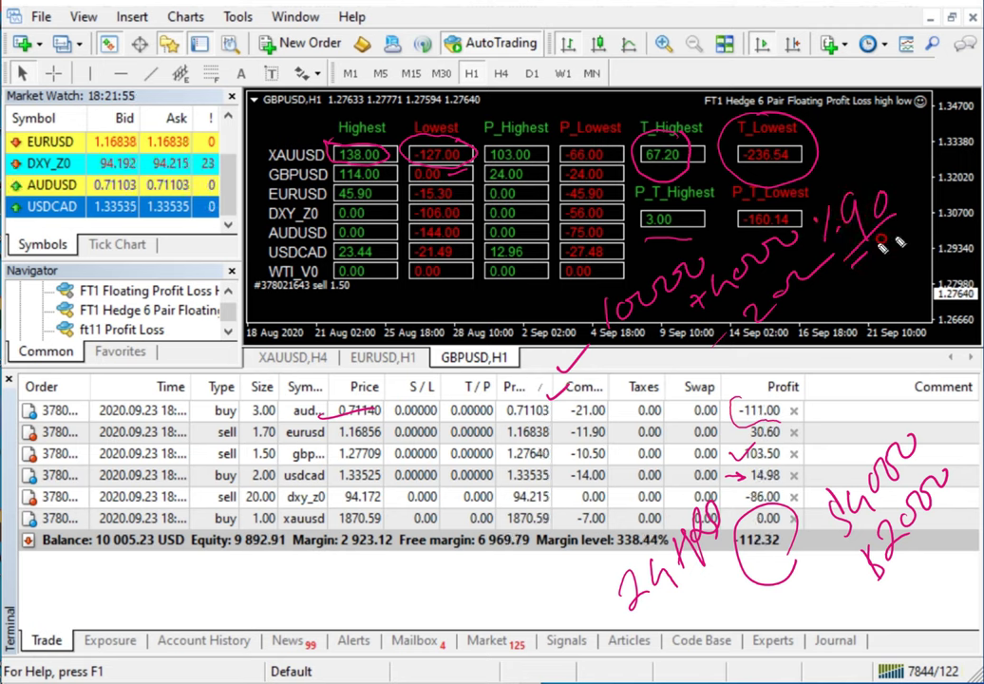
{"action": "mouse_move", "coordinate": [443, 589]}
{"action": "left_mouse_down"}
{"action": "mouse_move", "coordinate": [432, 608]}
{"action": "mouse_move", "coordinate": [469, 602]}
{"action": "left_mouse_up"}
{"action": "mouse_move", "coordinate": [468, 588]}
{"action": "left_mouse_down"}
{"action": "mouse_move", "coordinate": [454, 604]}
{"action": "mouse_move", "coordinate": [519, 608]}
{"action": "left_mouse_up"}
{"action": "mouse_move", "coordinate": [393, 600]}
{"action": "left_mouse_down"}
{"action": "mouse_move", "coordinate": [418, 616]}
{"action": "mouse_move", "coordinate": [469, 615]}
{"action": "left_mouse_up"}
{"action": "left_click", "coordinate": [419, 600]}
{"action": "left_click", "coordinate": [483, 598]}
{"action": "left_click_drag", "start_coordinate": [546, 573], "coordinate": [532, 597]}
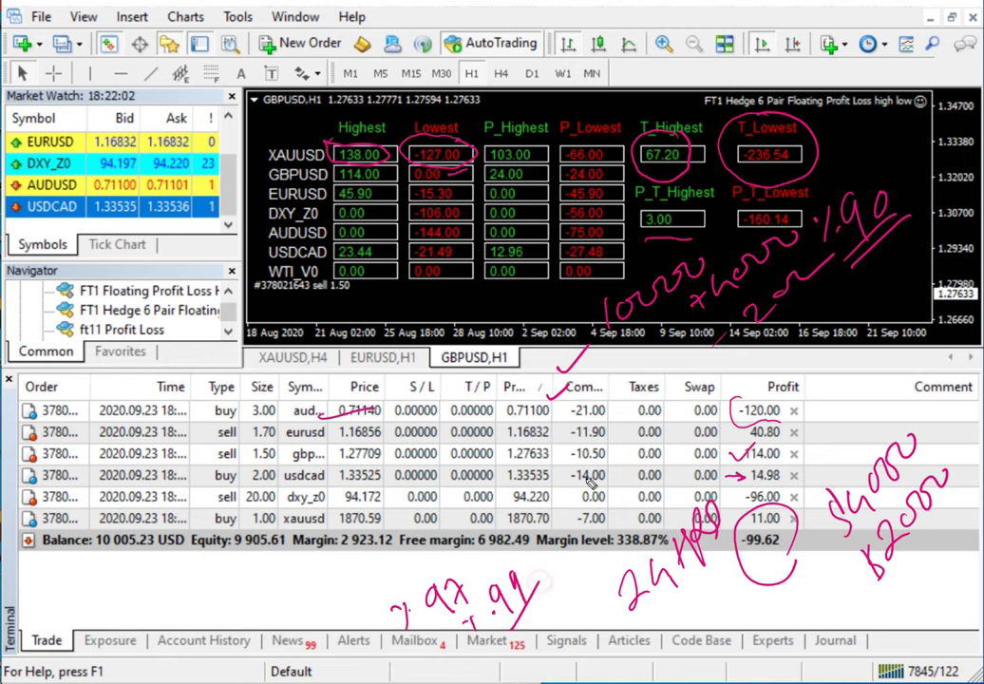
{"action": "key", "text": "ctrl+z"}
{"action": "key", "text": "ctrl+z"}
{"action": "key", "text": "ctrl+z"}
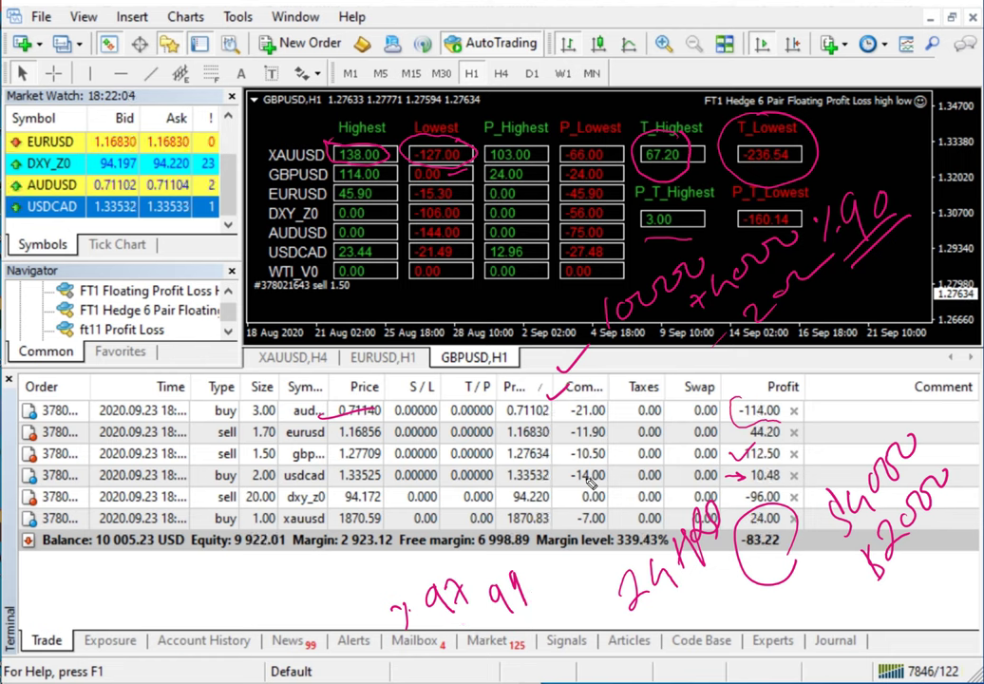
{"action": "key", "text": "ctrl+z"}
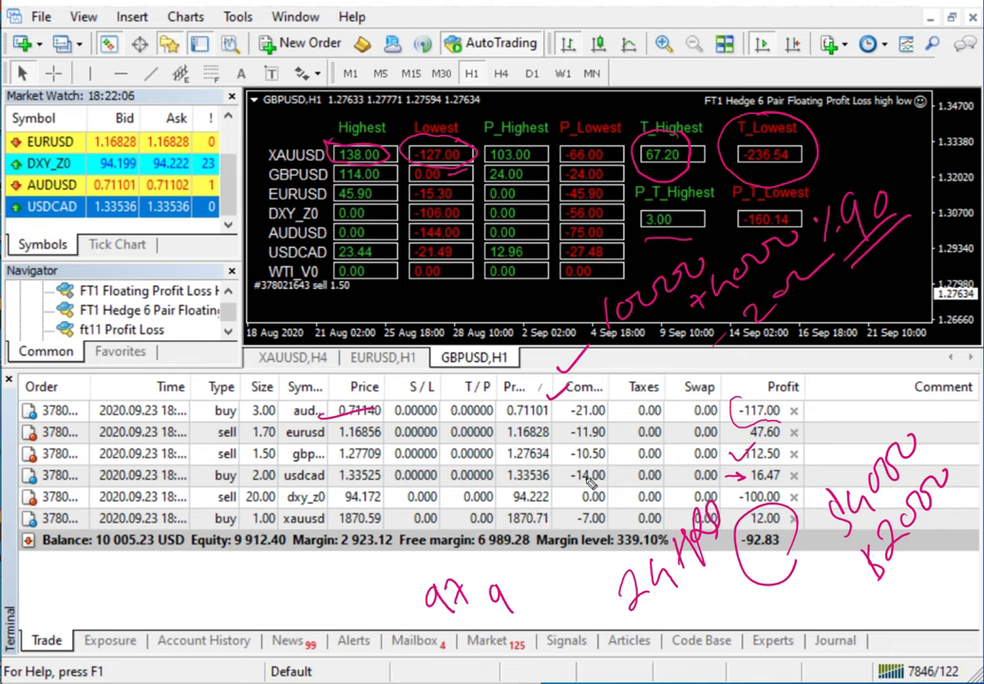
{"action": "key", "text": "ctrl+z"}
{"action": "key", "text": "ctrl+z"}
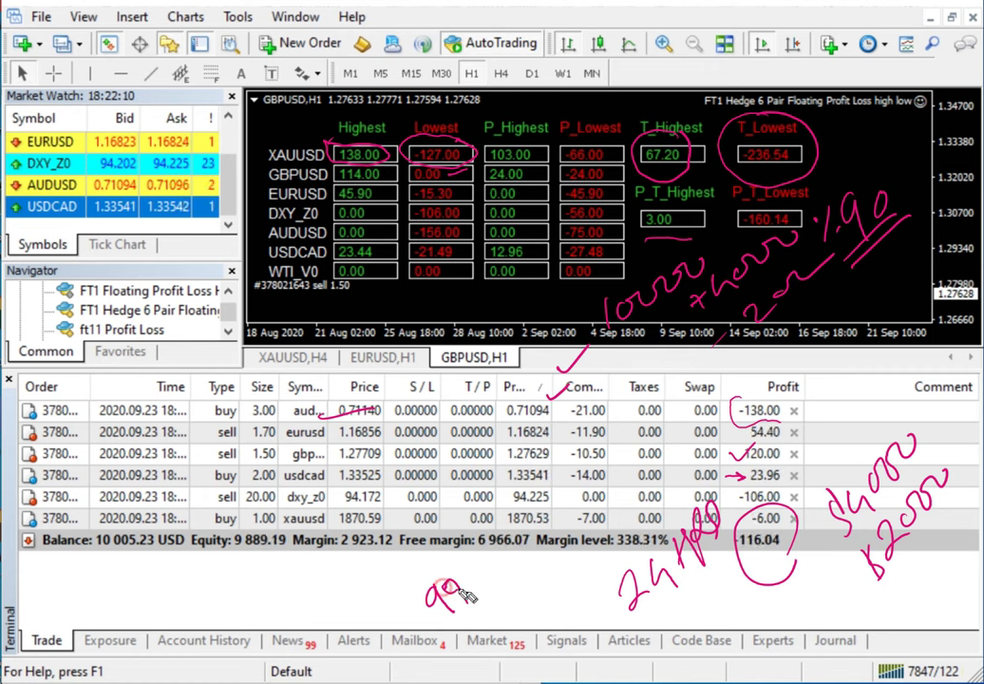
Finish the handwritten note below the open positions as %98.
{"action": "mouse_move", "coordinate": [467, 595]}
{"action": "left_mouse_down"}
{"action": "mouse_move", "coordinate": [454, 608]}
{"action": "mouse_move", "coordinate": [383, 622]}
{"action": "left_mouse_up"}
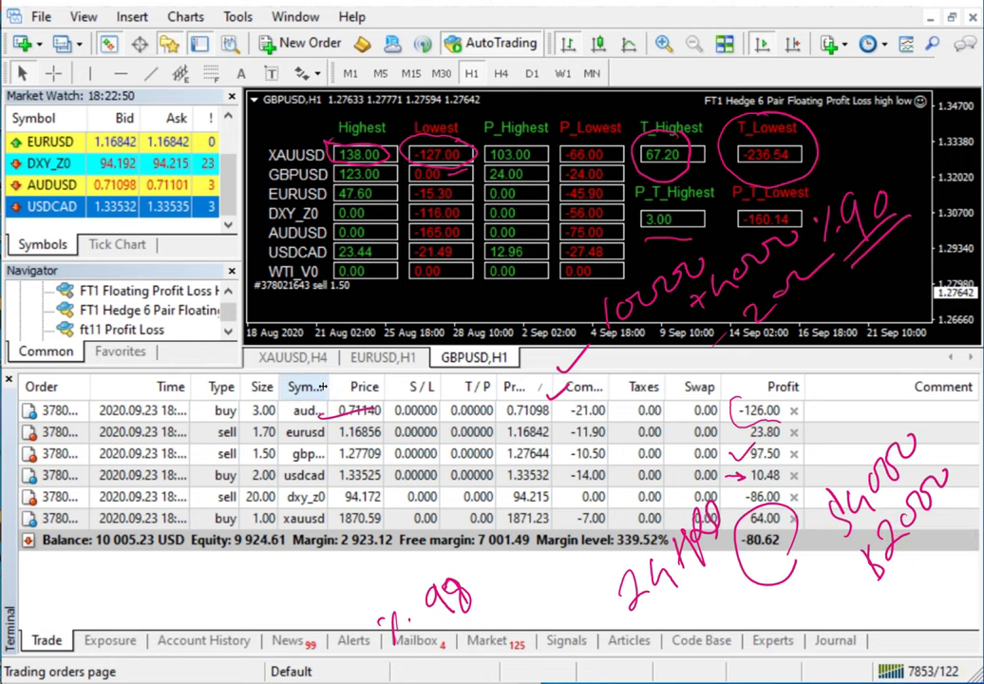
Select the XAUUSD position, circle the XAUUSD and GBPUSD order sizes, and draw a vertical line beside the Size column.
{"action": "left_click", "coordinate": [242, 518]}
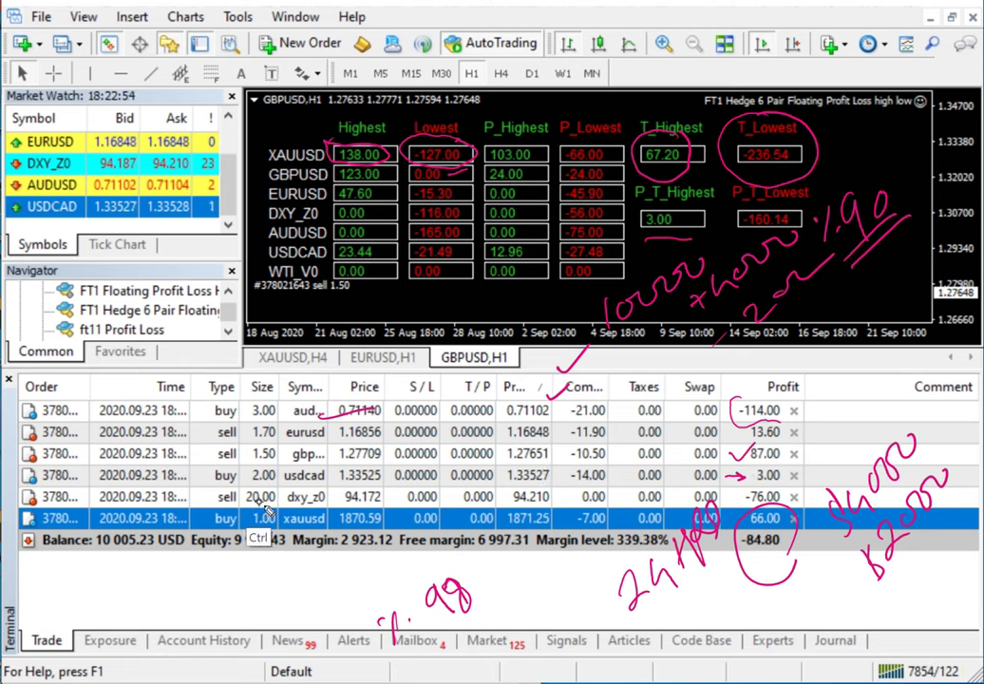
{"action": "mouse_move", "coordinate": [247, 525]}
{"action": "left_mouse_down"}
{"action": "mouse_move", "coordinate": [273, 524]}
{"action": "mouse_move", "coordinate": [249, 513]}
{"action": "left_mouse_up"}
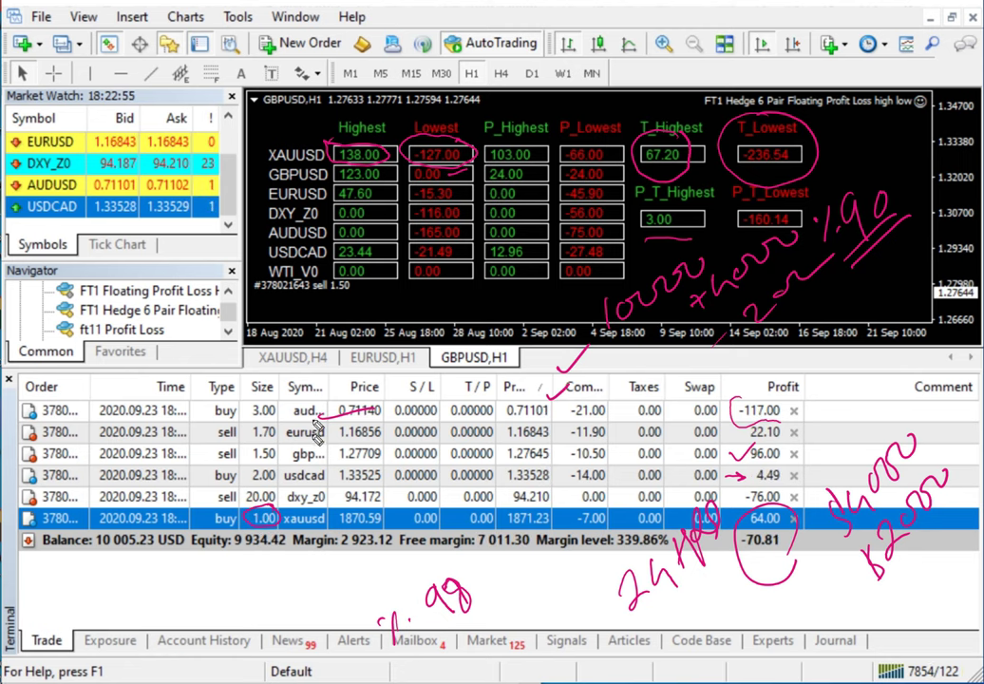
{"action": "mouse_move", "coordinate": [272, 443]}
{"action": "left_mouse_down"}
{"action": "mouse_move", "coordinate": [248, 447]}
{"action": "mouse_move", "coordinate": [252, 465]}
{"action": "mouse_move", "coordinate": [273, 458]}
{"action": "left_mouse_up"}
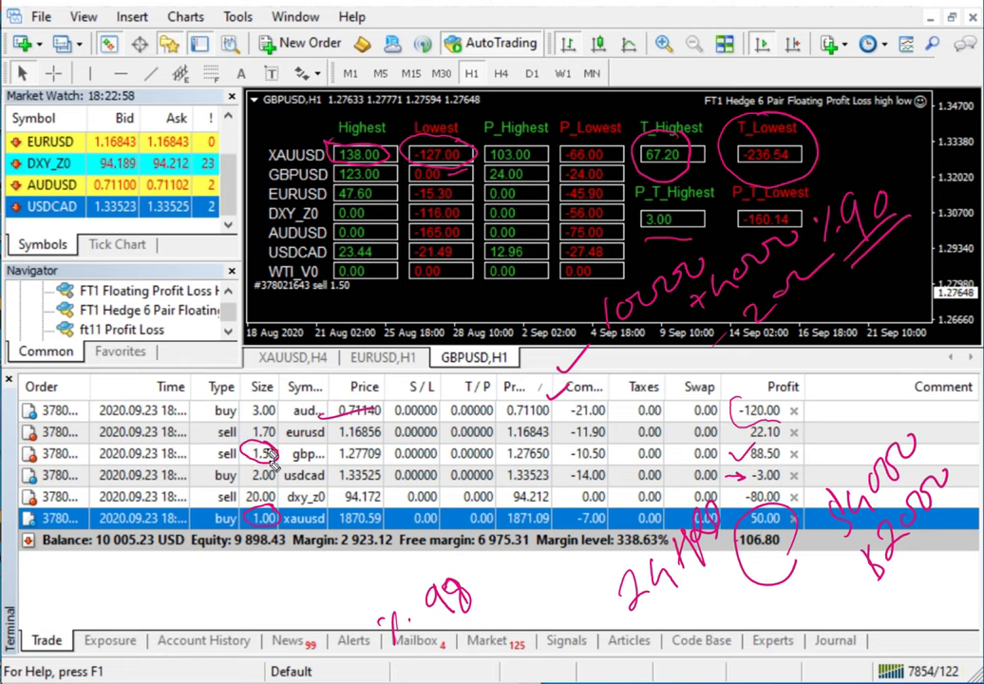
{"action": "left_click_drag", "start_coordinate": [285, 393], "coordinate": [280, 535]}
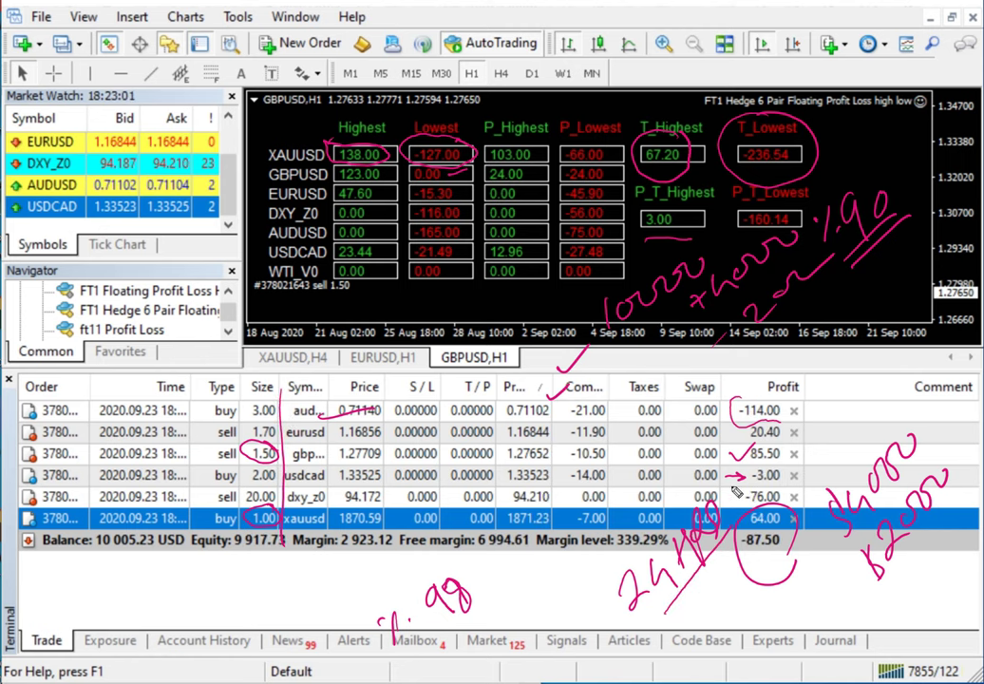
Underline the 24 hour note, add a stroke at T_Lowest, and handwrite 10, $400, 0.1 and 0.15 below the positions.
{"action": "left_click_drag", "start_coordinate": [665, 613], "coordinate": [736, 494]}
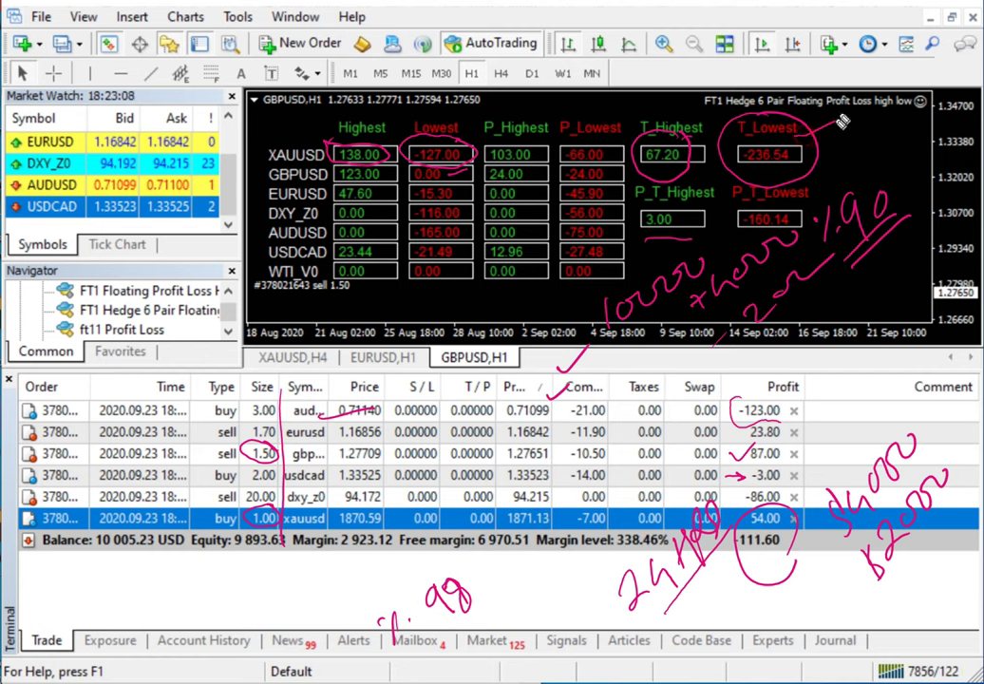
{"action": "left_click_drag", "start_coordinate": [804, 127], "coordinate": [835, 120]}
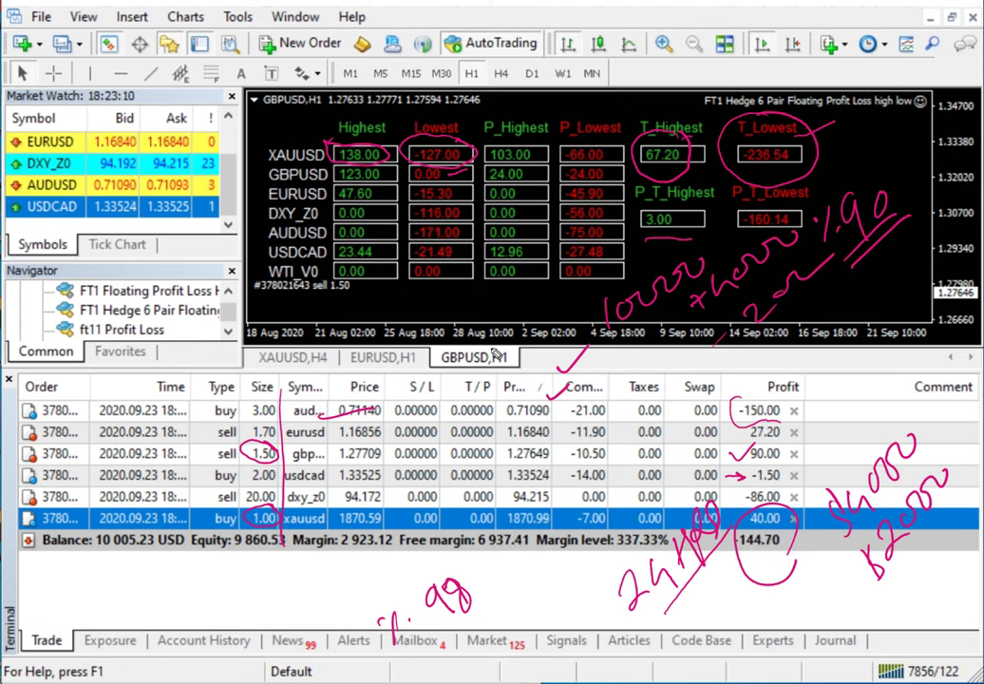
{"action": "mouse_move", "coordinate": [237, 579]}
{"action": "left_mouse_down"}
{"action": "mouse_move", "coordinate": [232, 570]}
{"action": "mouse_move", "coordinate": [254, 582]}
{"action": "mouse_move", "coordinate": [249, 599]}
{"action": "mouse_move", "coordinate": [277, 608]}
{"action": "left_mouse_up"}
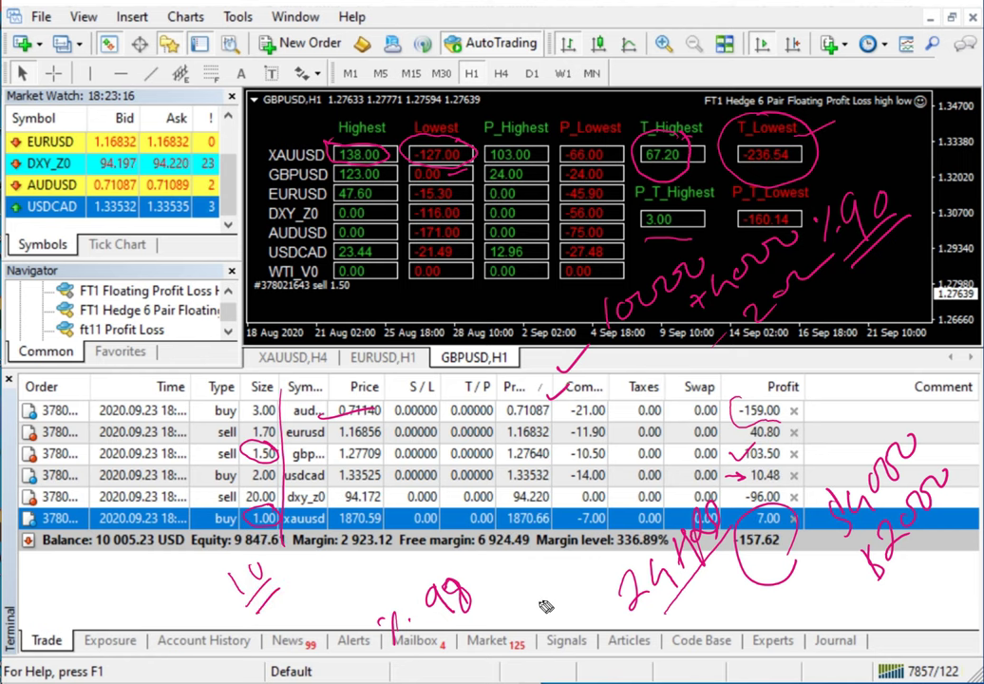
{"action": "left_click_drag", "start_coordinate": [521, 598], "coordinate": [567, 580]}
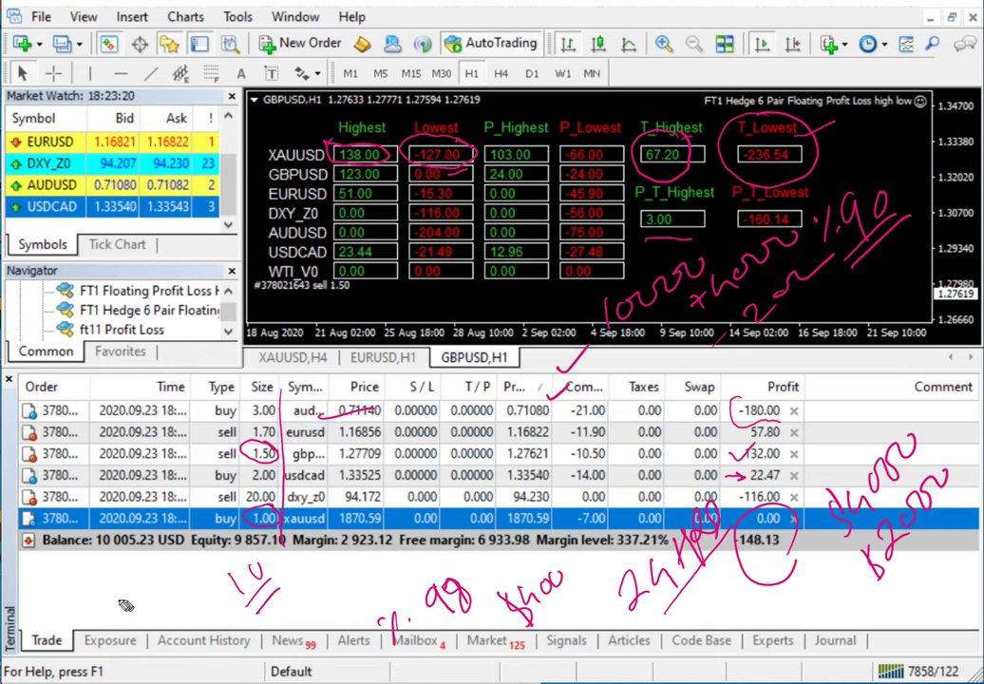
{"action": "mouse_move", "coordinate": [116, 591]}
{"action": "left_mouse_down"}
{"action": "mouse_move", "coordinate": [108, 601]}
{"action": "mouse_move", "coordinate": [143, 583]}
{"action": "mouse_move", "coordinate": [144, 595]}
{"action": "mouse_move", "coordinate": [160, 583]}
{"action": "mouse_move", "coordinate": [180, 590]}
{"action": "mouse_move", "coordinate": [161, 627]}
{"action": "left_mouse_up"}
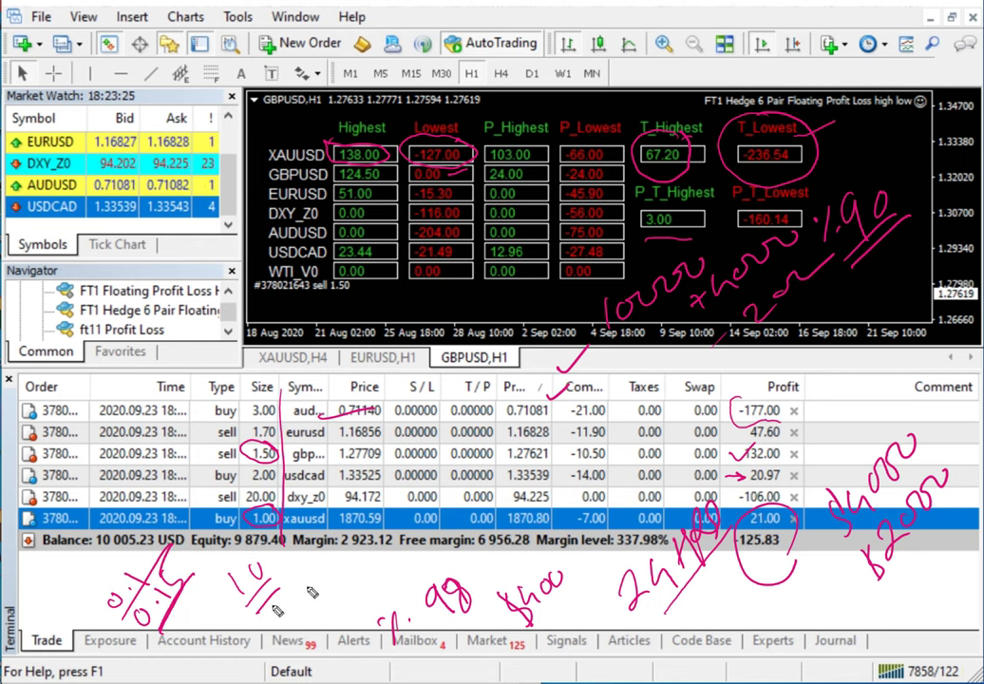